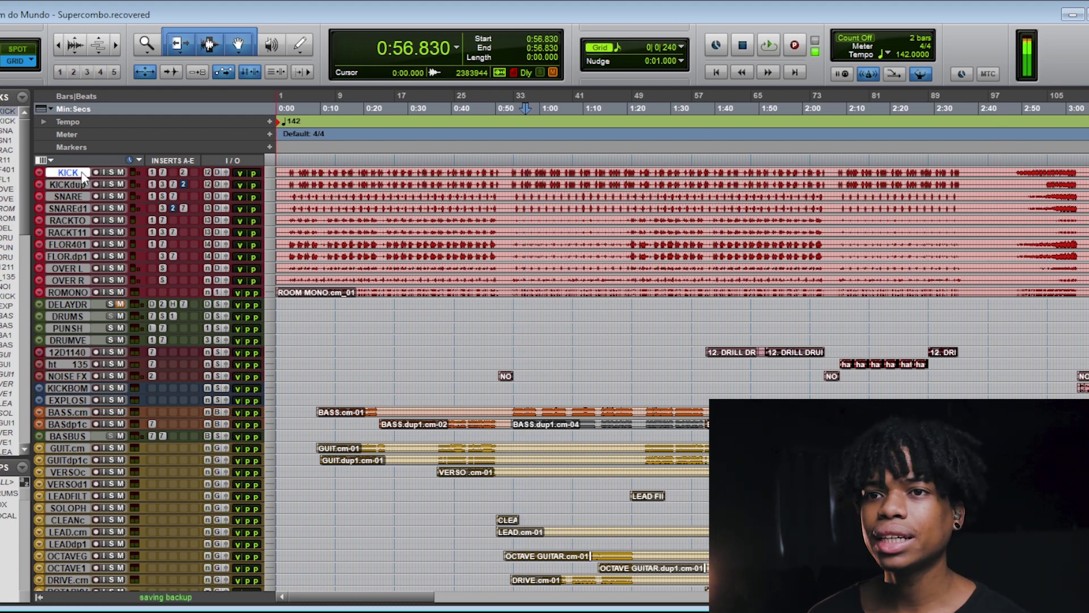
Highlight the drum buses DELAYDR to DRUMVE, the 12D1140 to NOISE FX tracks, KICKBOM and the BASBUS track in turn.
click(80, 304)
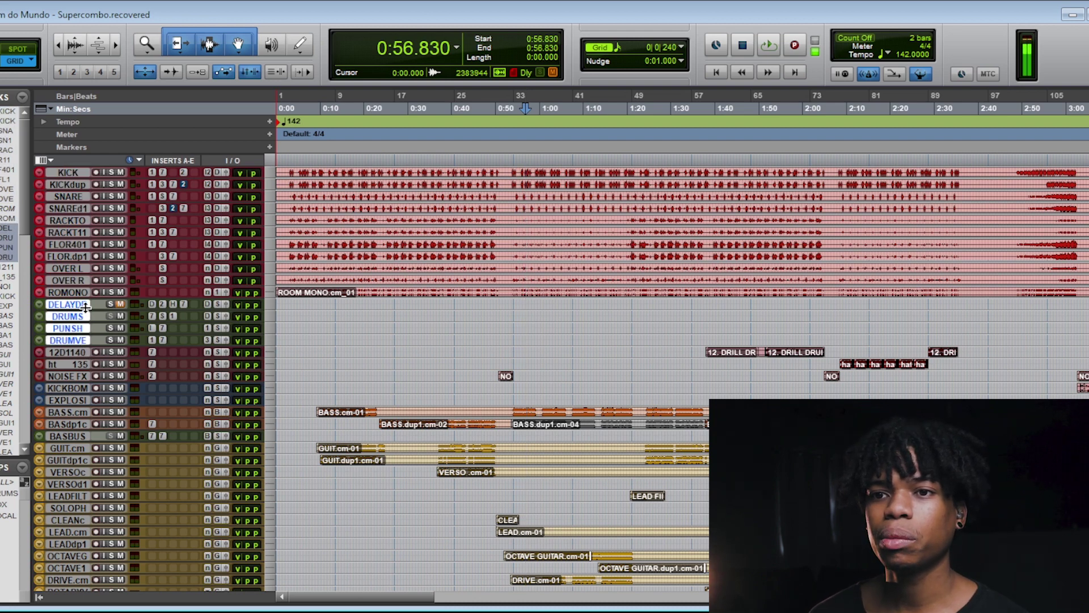
click(71, 352)
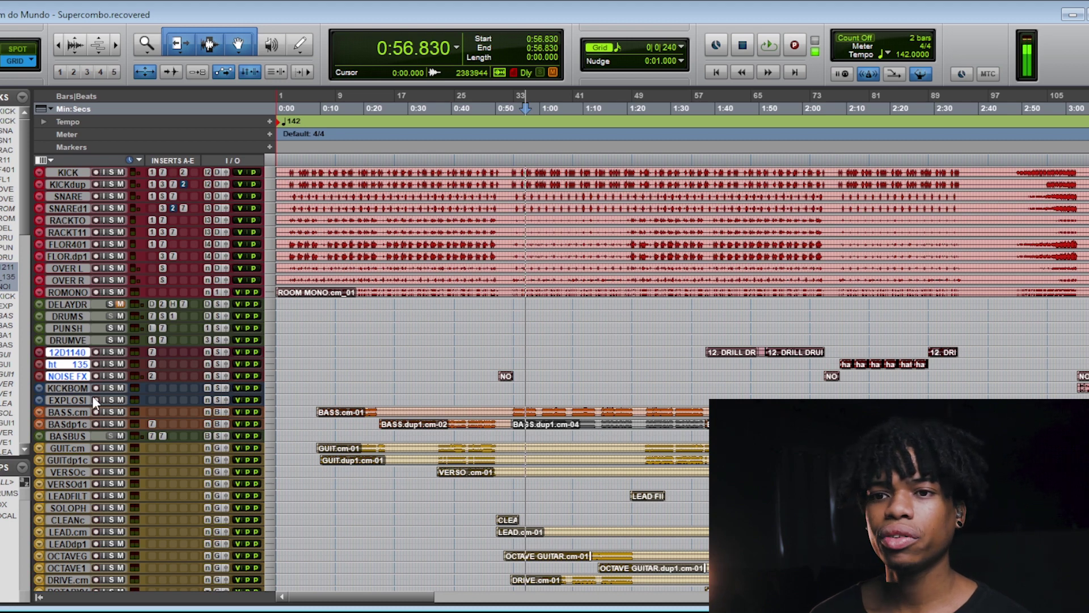
click(76, 388)
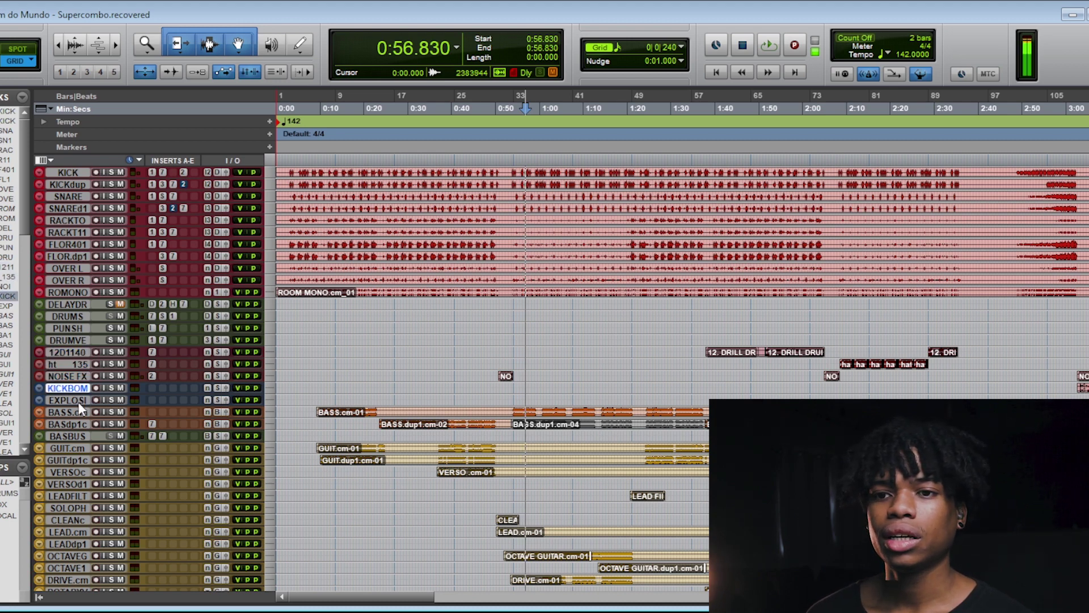
click(77, 436)
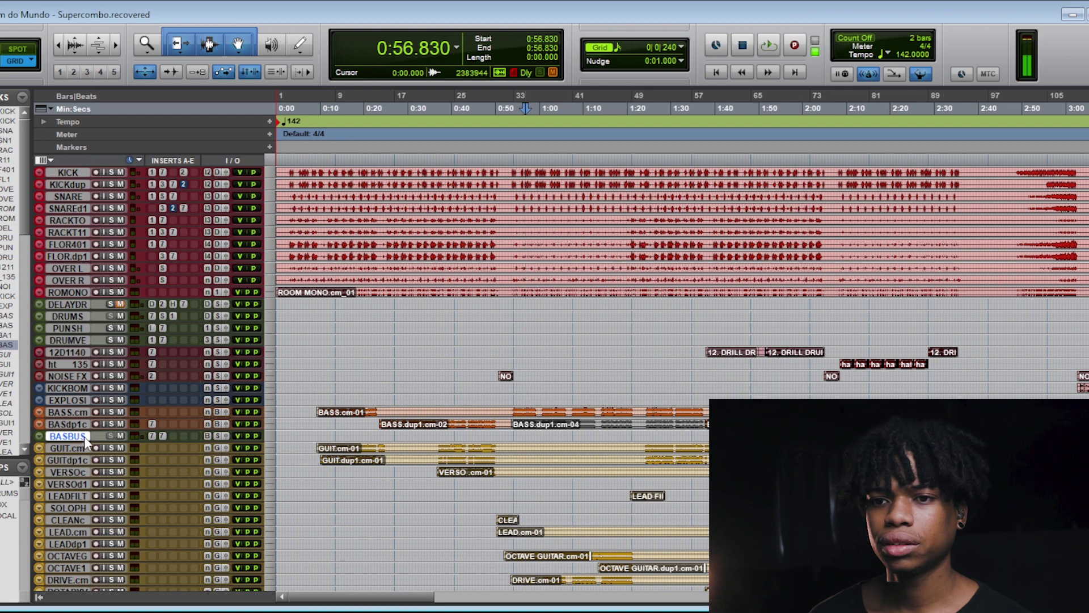
Highlight the guitar tracks from GUIT.cm to ROTARYP, followed by the acoustic guitar tracks VIOLAOP and VIOLAO.
click(79, 448)
scroll(84, 443, down, 2)
shift+click(59, 552)
scroll(76, 447, down, 6)
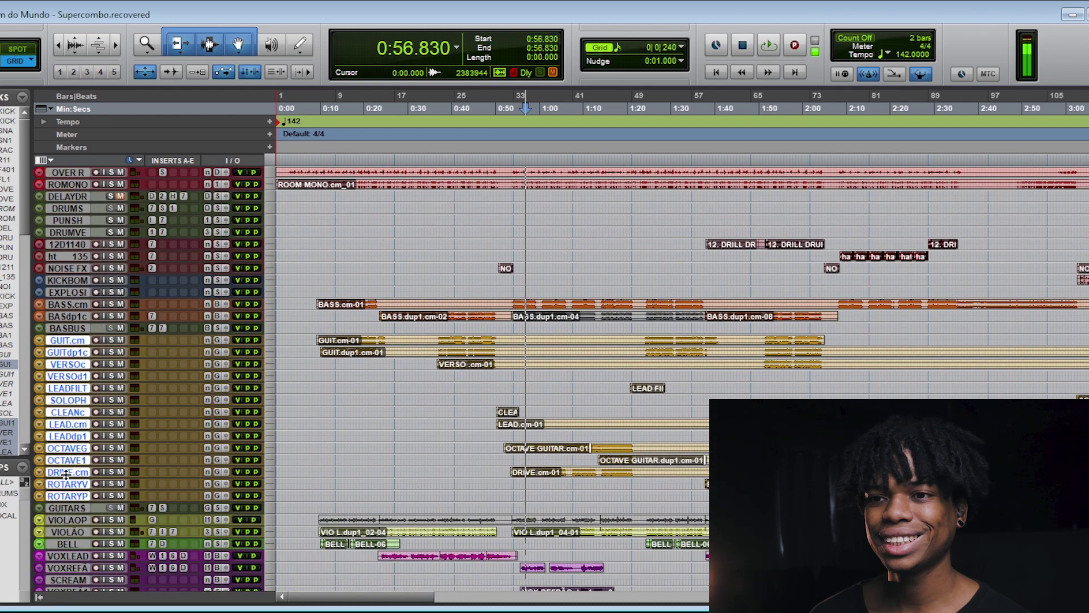
click(74, 443)
shift+click(80, 450)
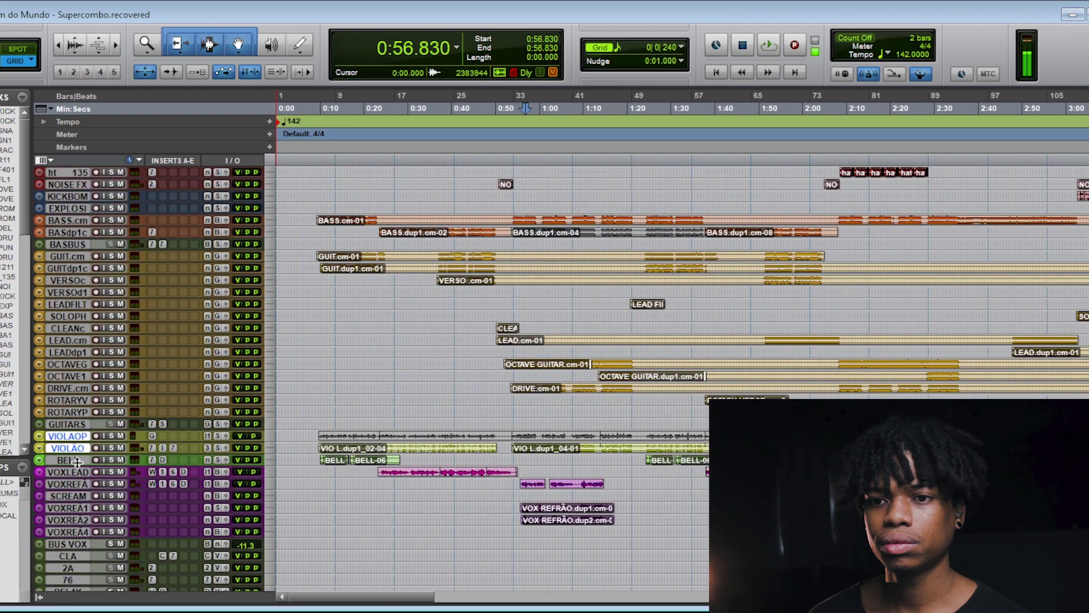
click(68, 447)
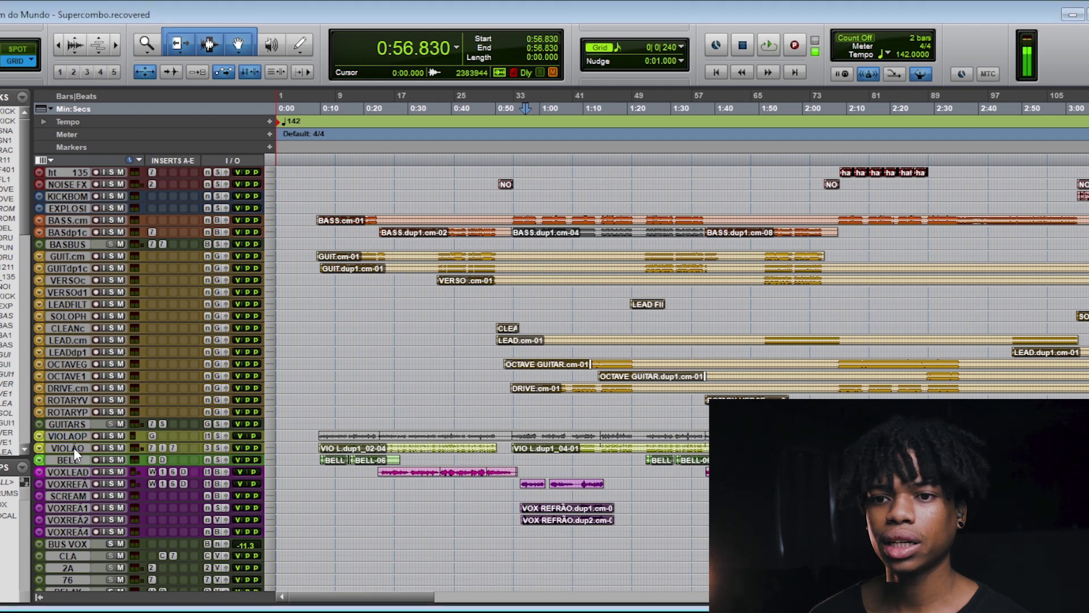
Go through the lead vocal tracks, selecting VOXREA4 and the BUS VOX track, down to the backing vocals.
scroll(76, 471, down, 2)
click(72, 483)
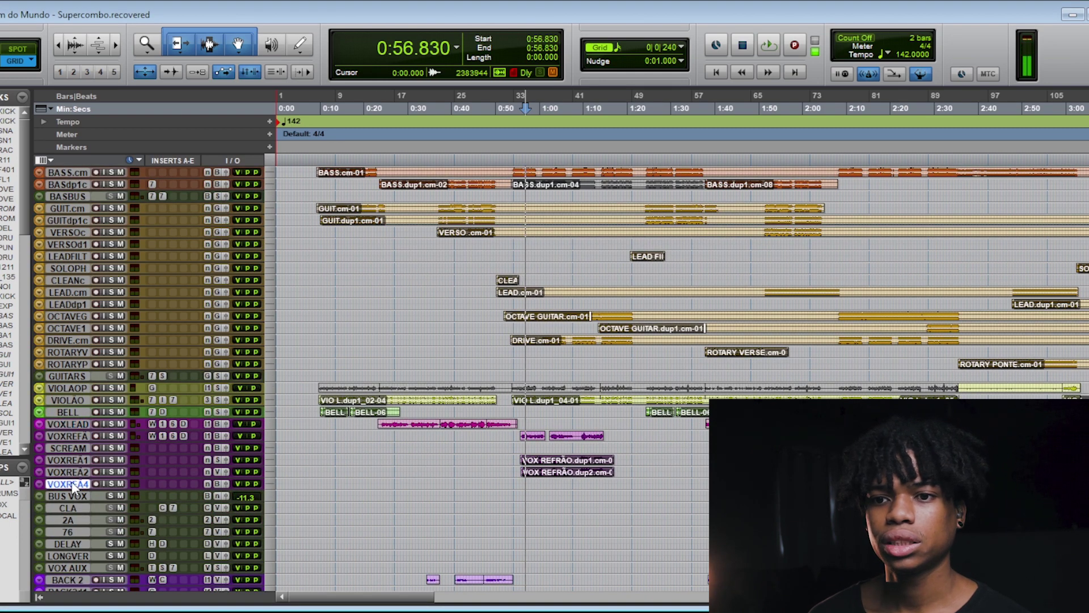
scroll(72, 479, down, 3)
key(semicolon)
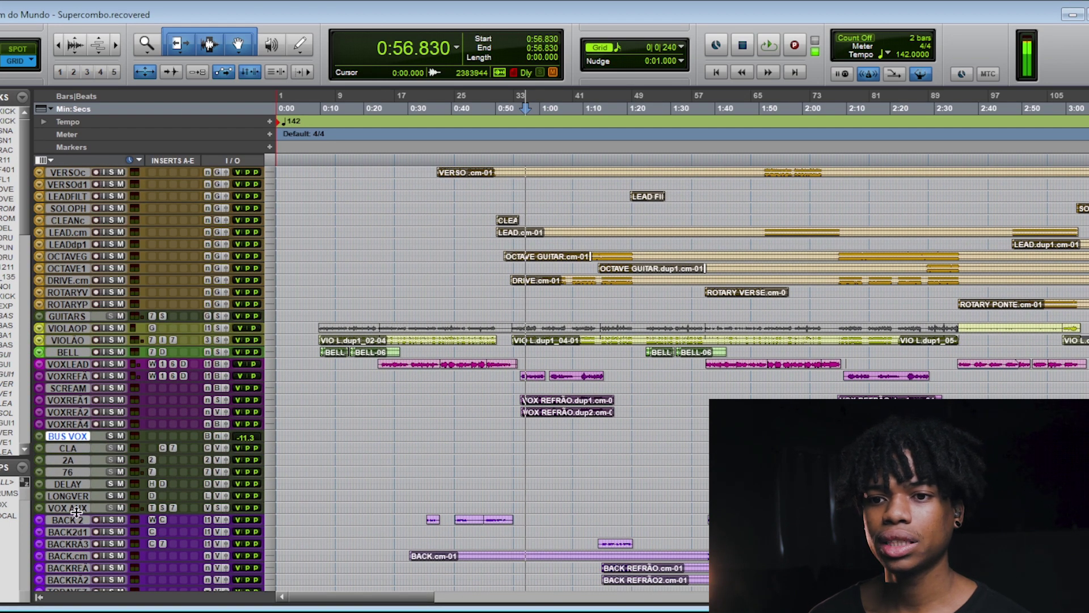
scroll(76, 512, down, 3)
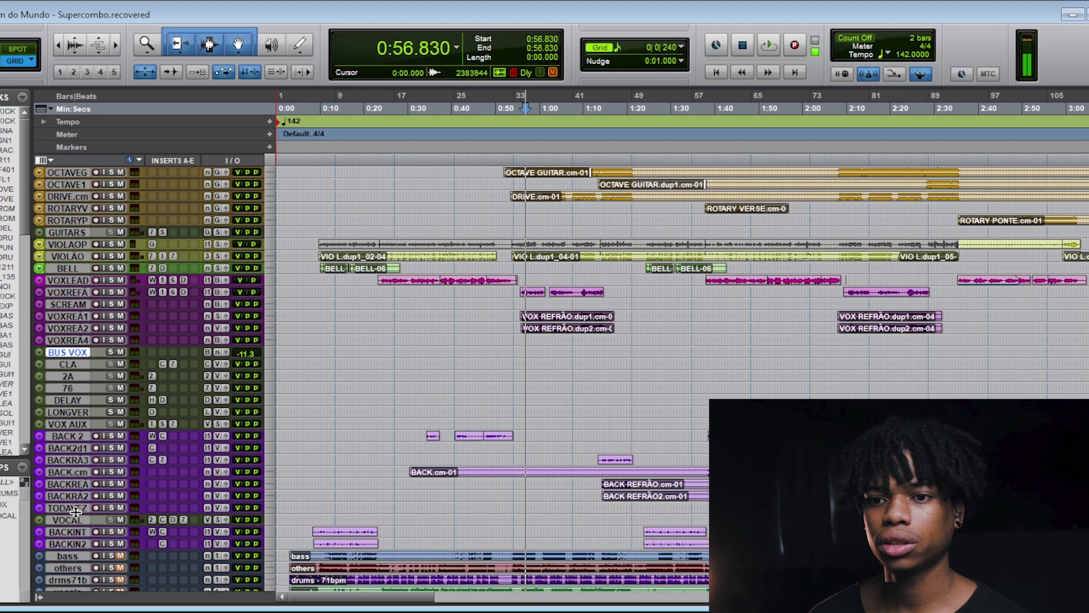
Highlight the reference stem tracks below the vocals, from bass down to sprc.
click(69, 554)
scroll(80, 534, down, 3)
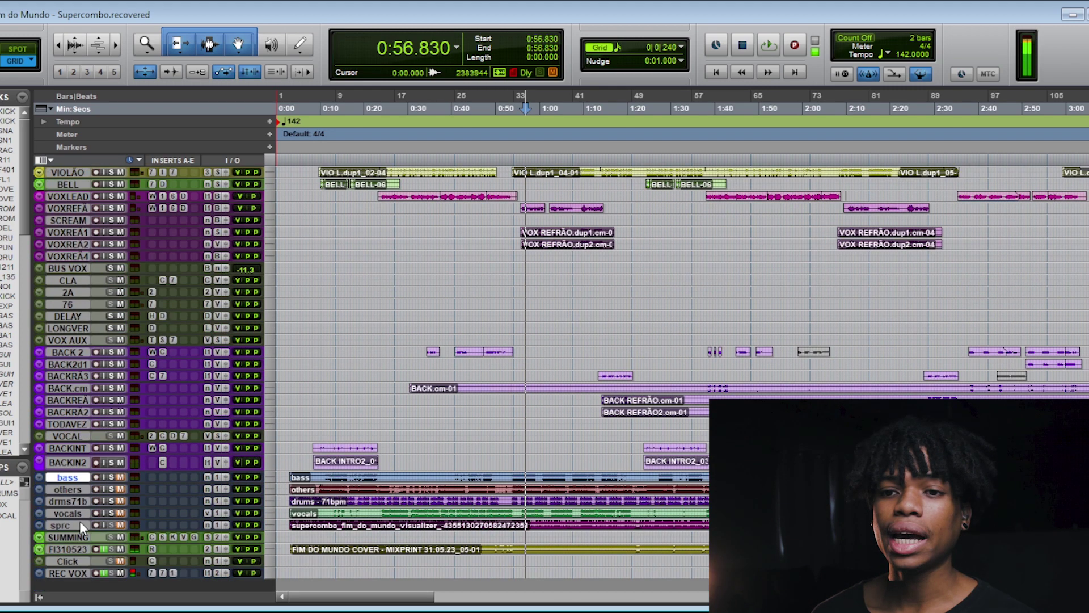
click(76, 512)
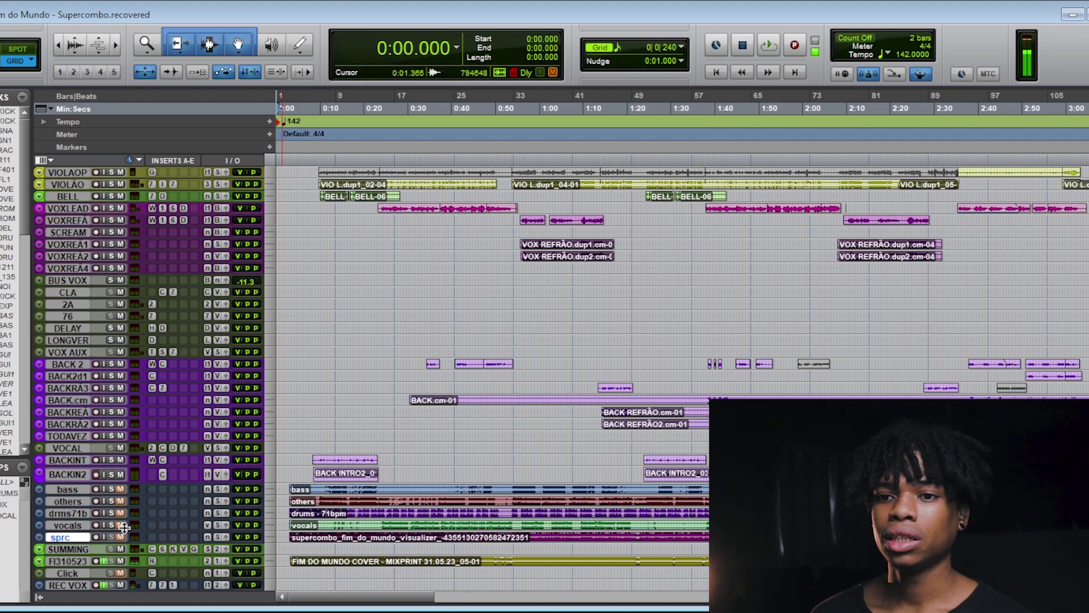
Play the song from 1:02.323, solo the others, drms71b and vocals reference stems in turn, and stop playback.
click(547, 487)
key(space)
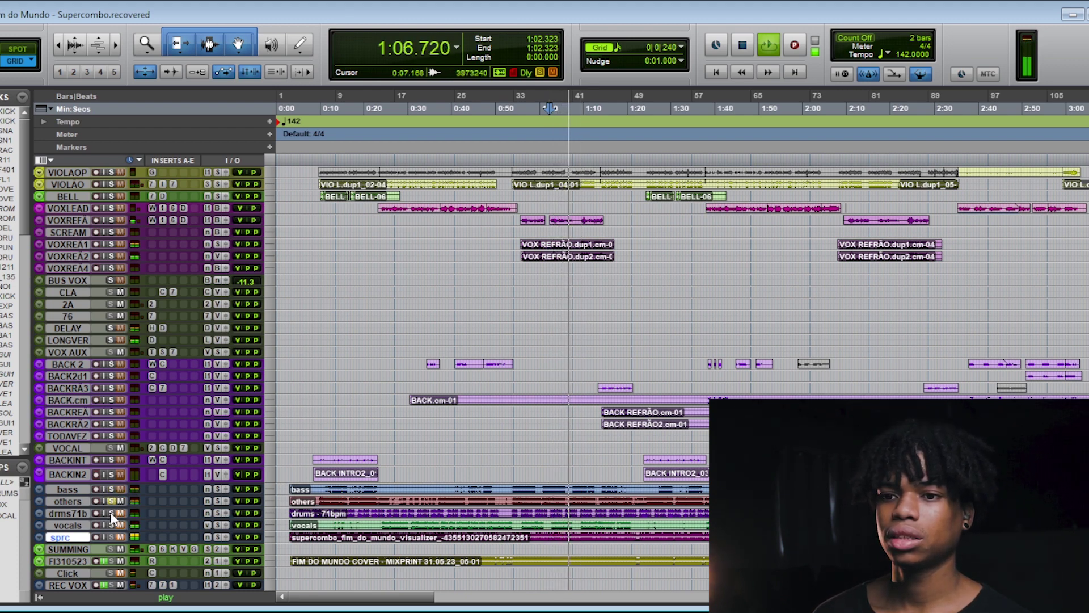
click(113, 513)
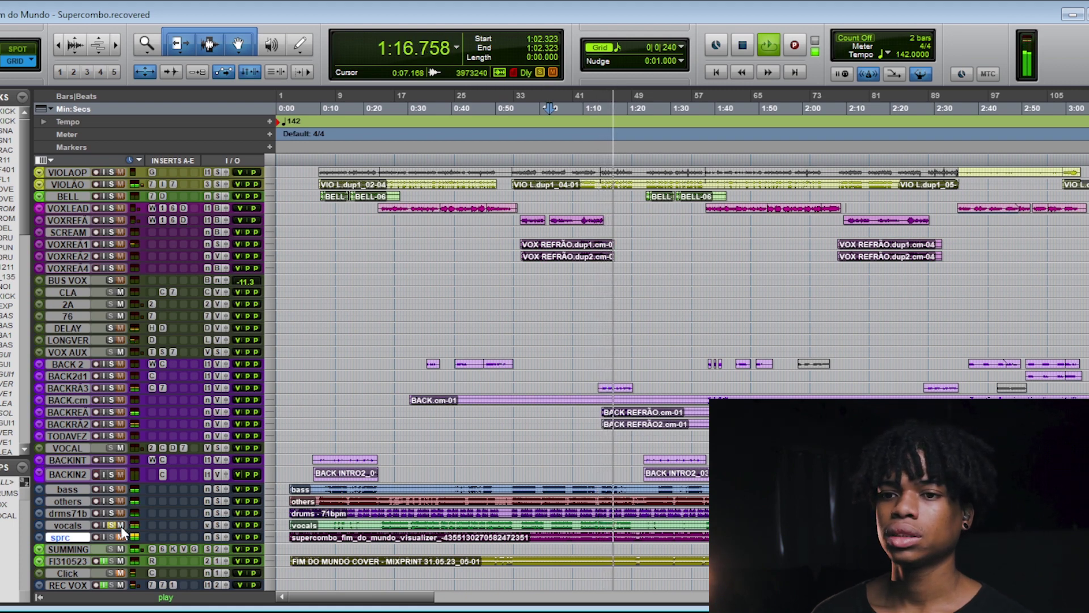
key(space)
scroll(121, 526, down, 3)
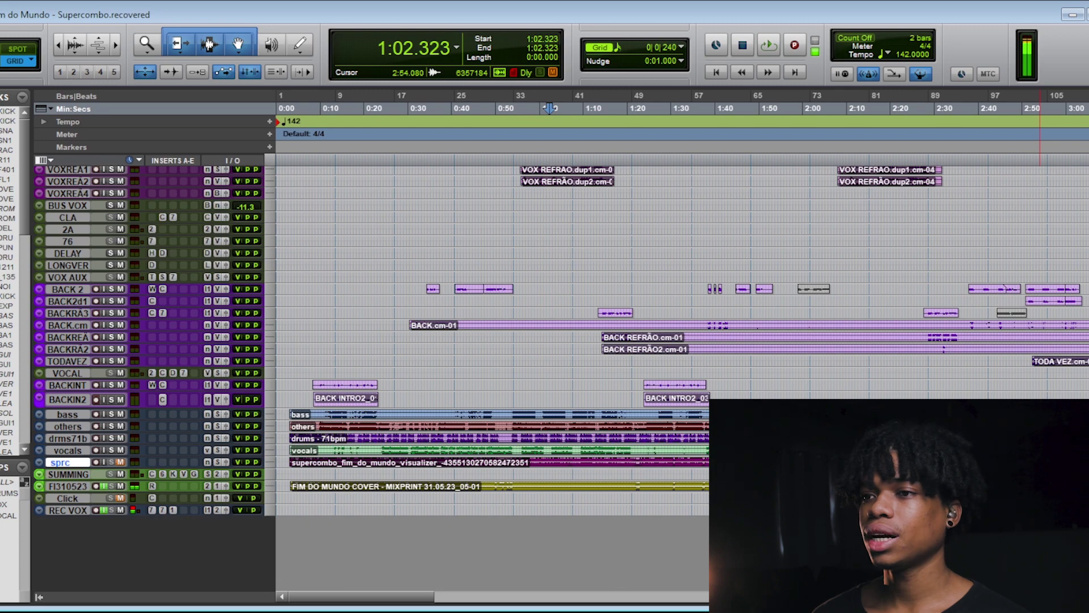
Make the sprc reference track slightly taller and audition it from 0:09.929 with solo on and off.
scroll(369, 352, up, 2)
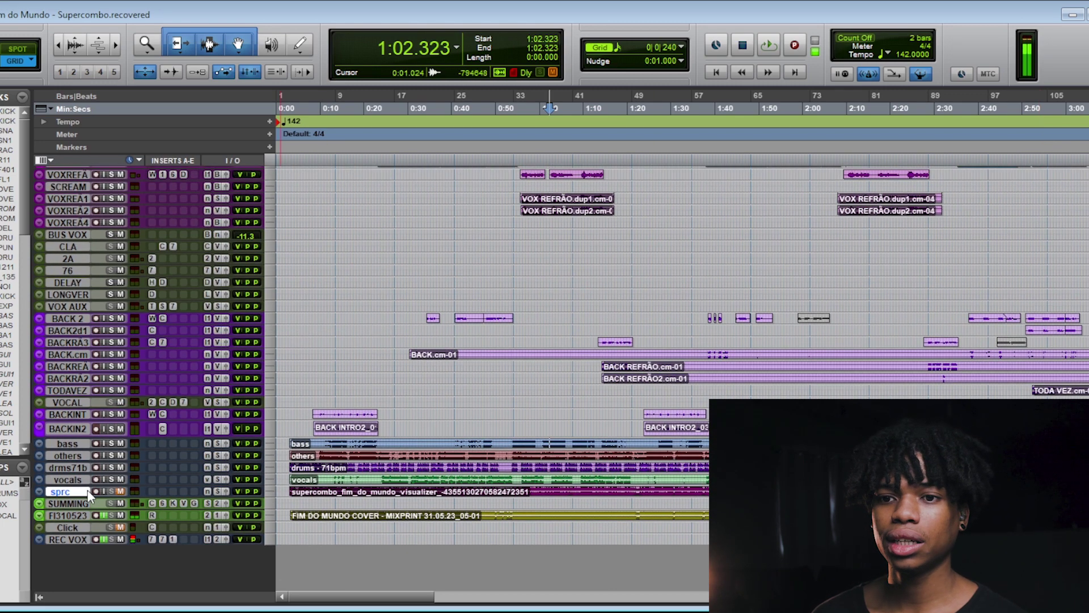
drag(74, 498, 82, 504)
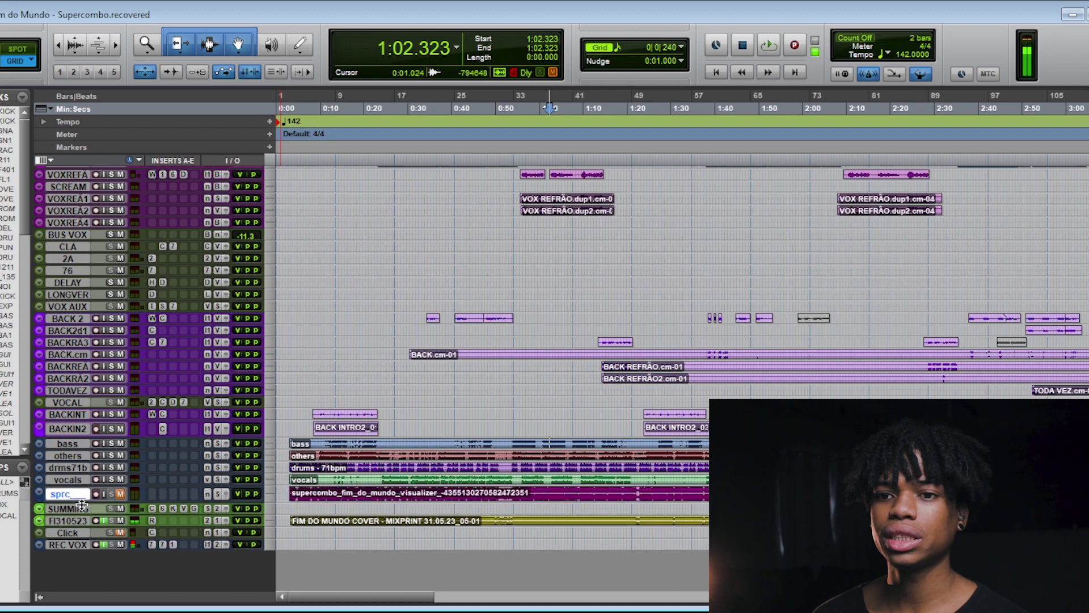
click(120, 494)
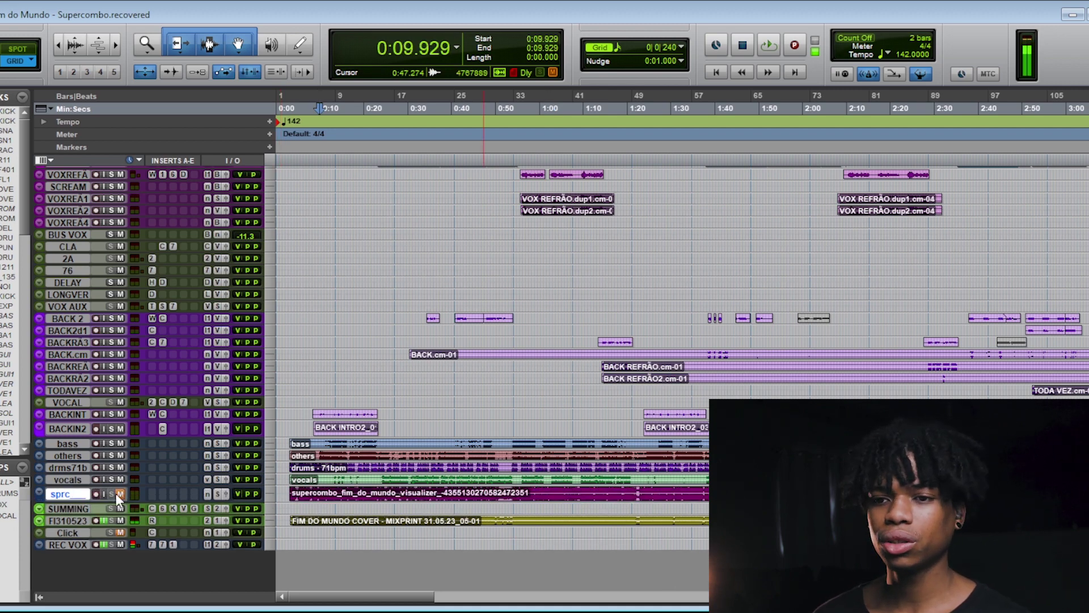
key(space)
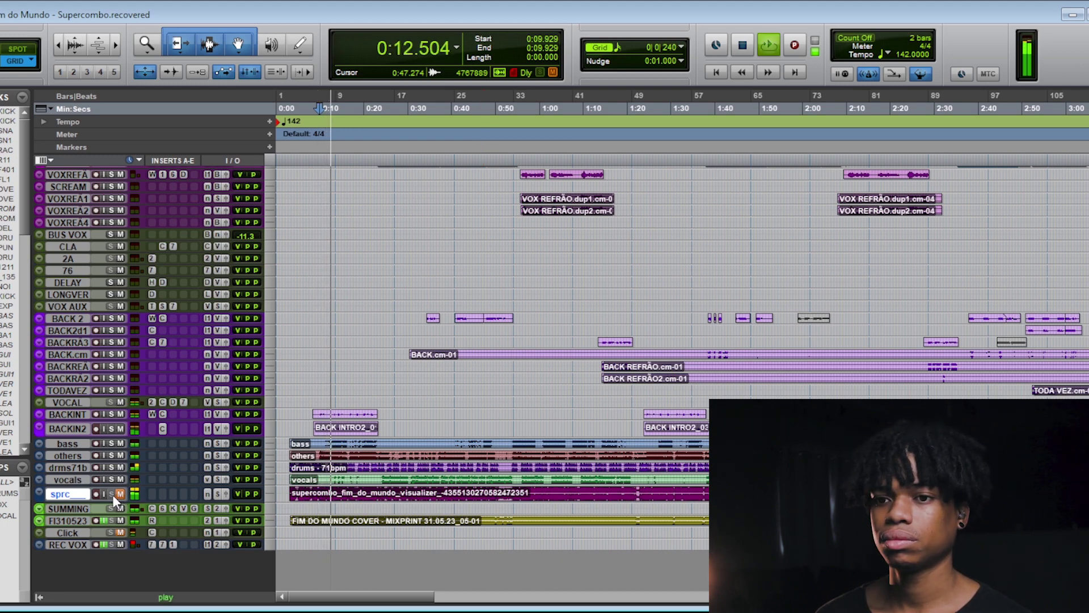
click(113, 495)
click(121, 491)
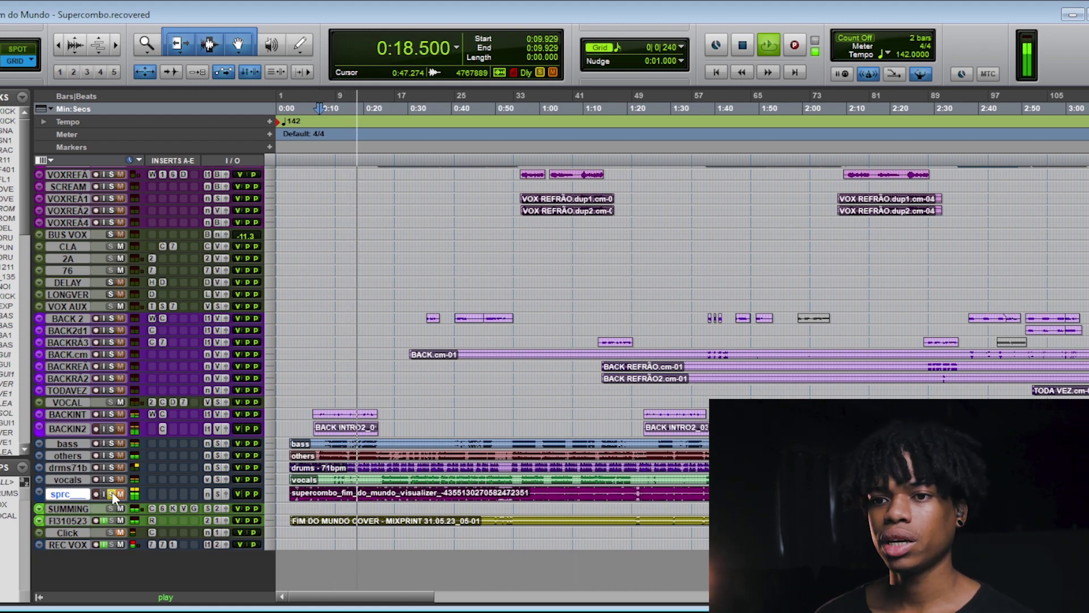
click(112, 494)
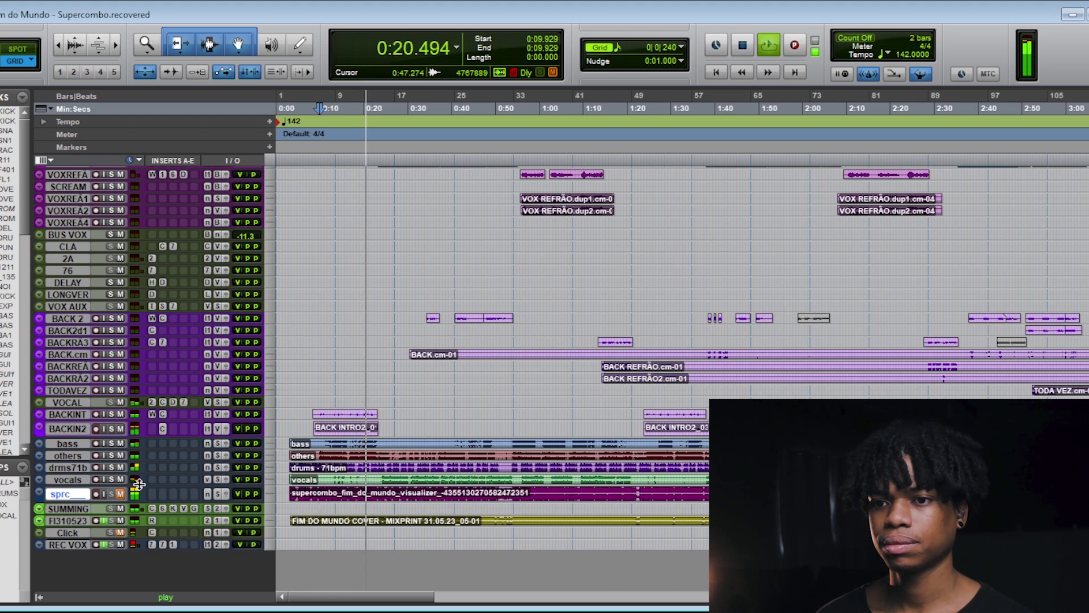
key(space)
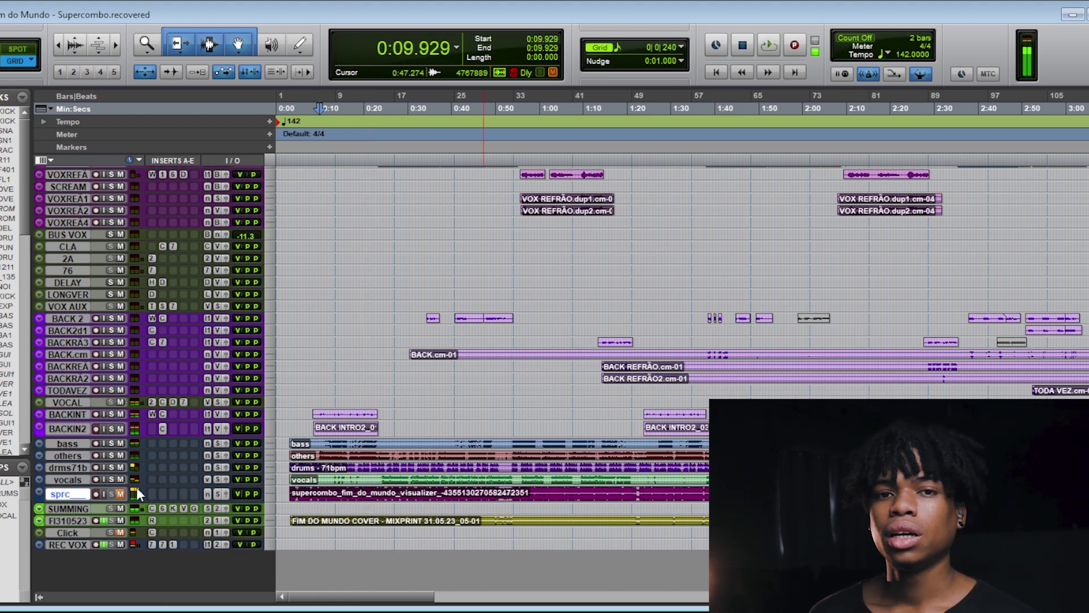
Zoom the timeline in on the song's opening and audition the soloed drum tracks from 0:02.957.
scroll(465, 370, up, 3)
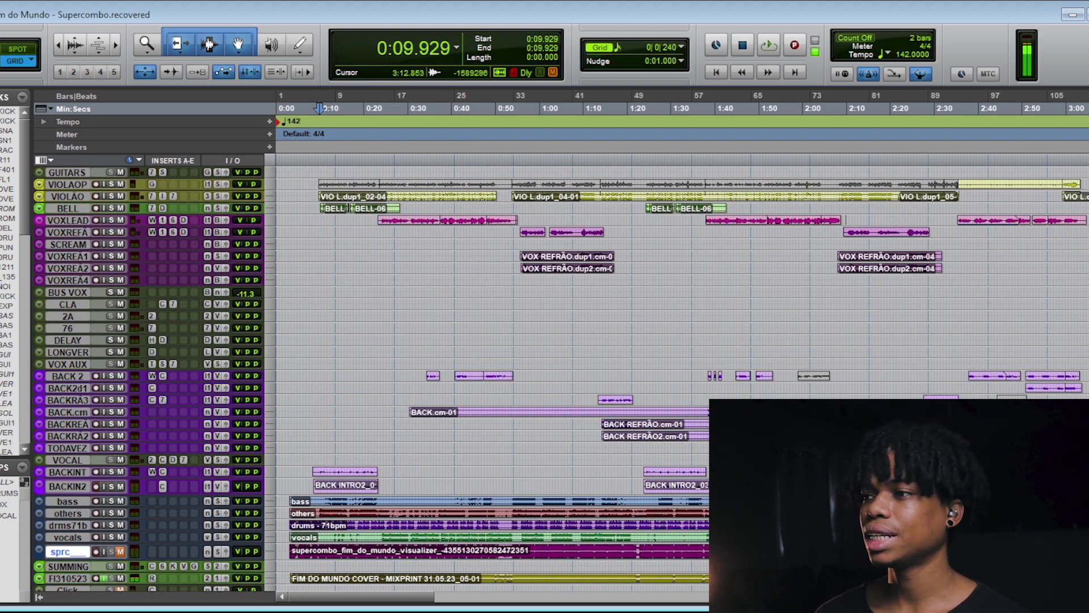
scroll(465, 369, up, 10)
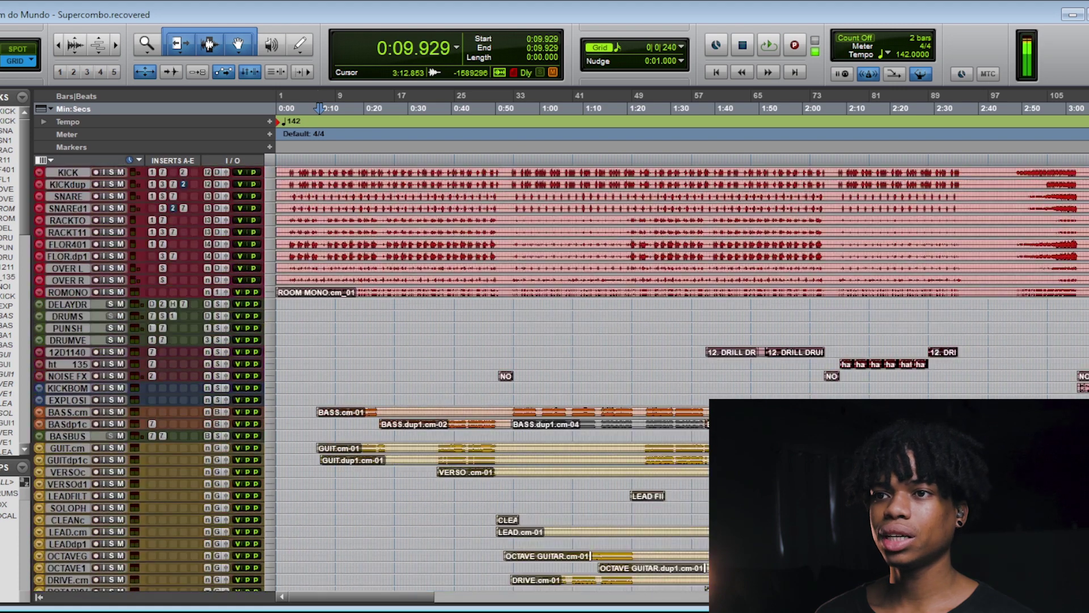
key(ctrl+])
key(ctrl+])
key(ctrl+])
key(space)
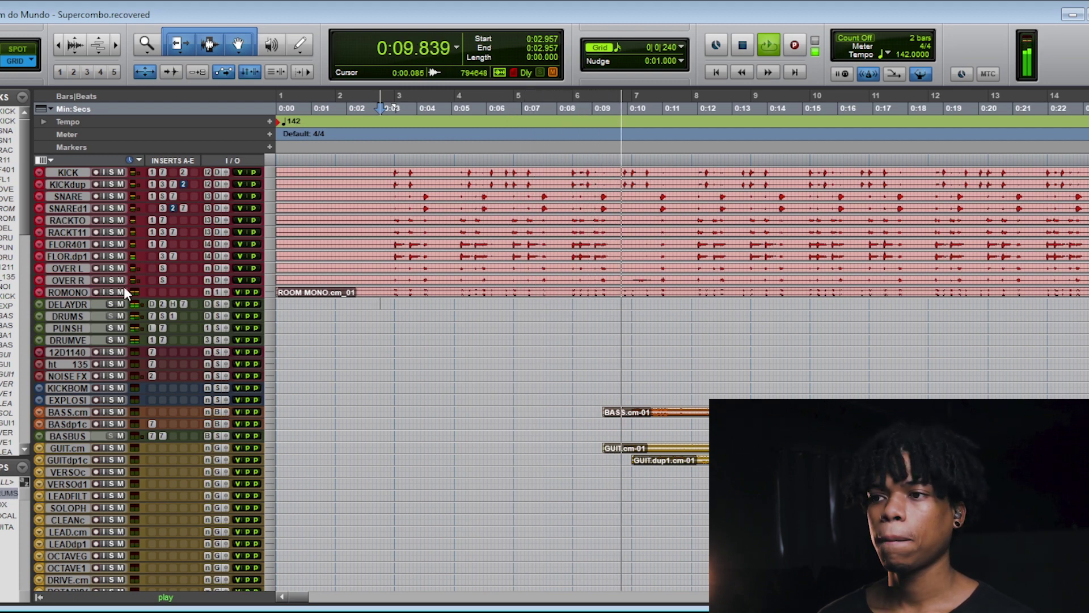
click(112, 256)
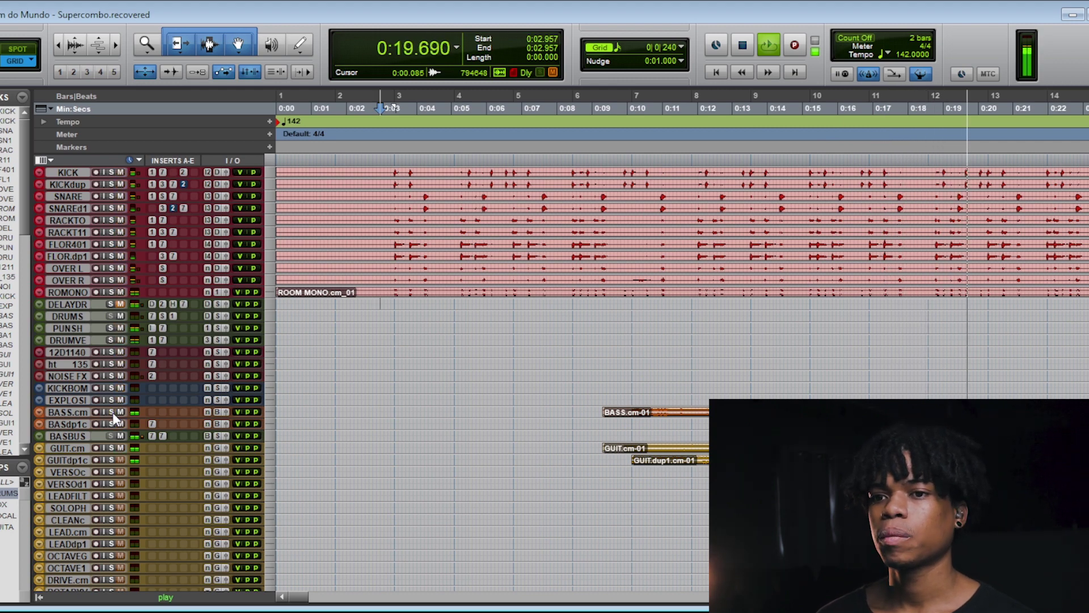
key(ctrl+bracketleft)
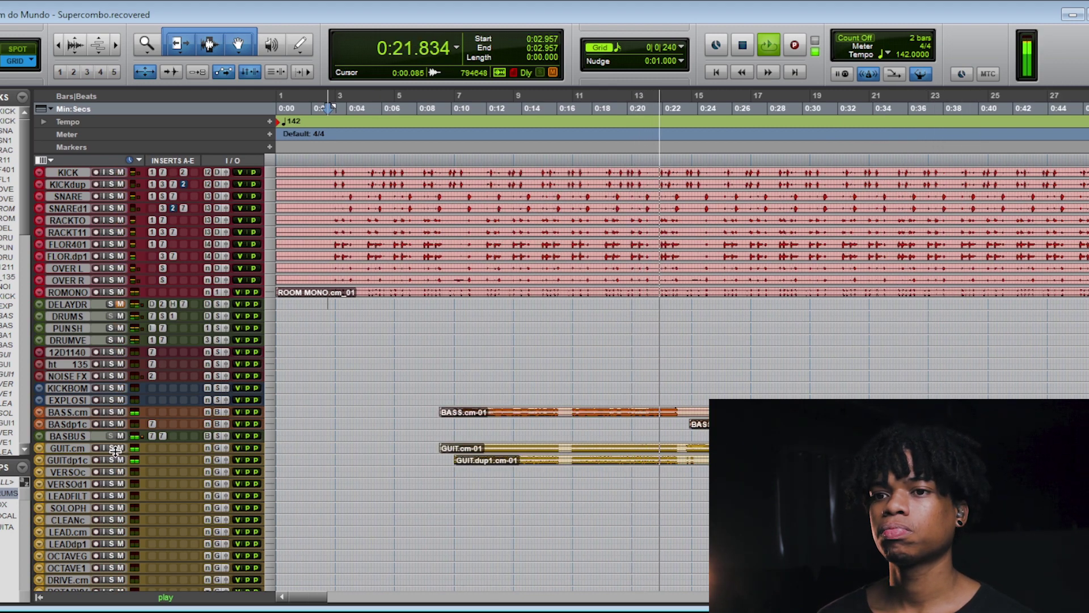
key(space)
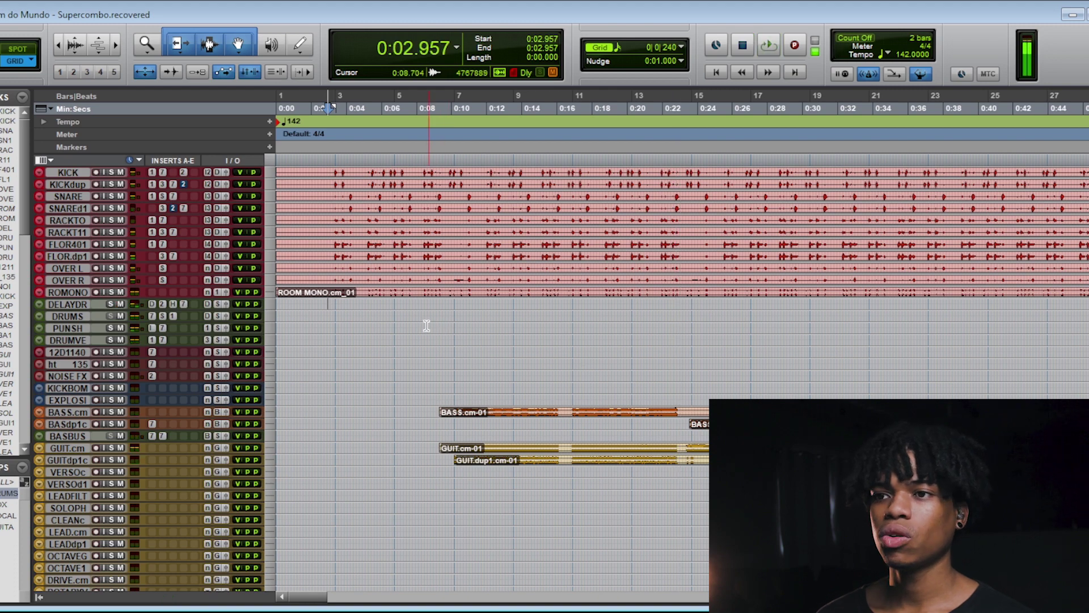
Start playback from 0:08.978 and solo the GUITdp1 guitar track.
click(435, 321)
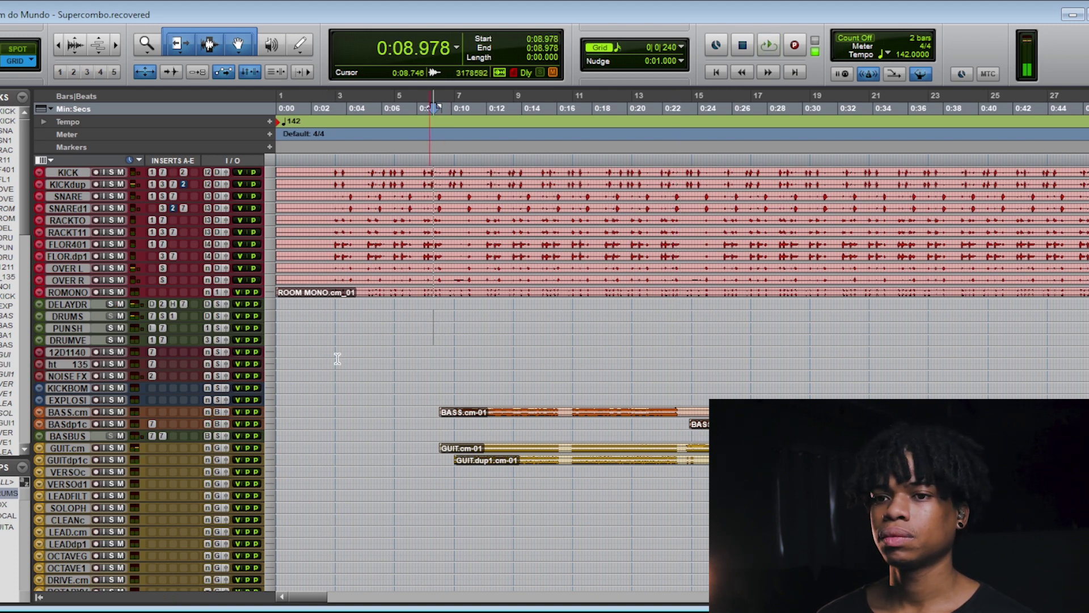
key(space)
click(112, 460)
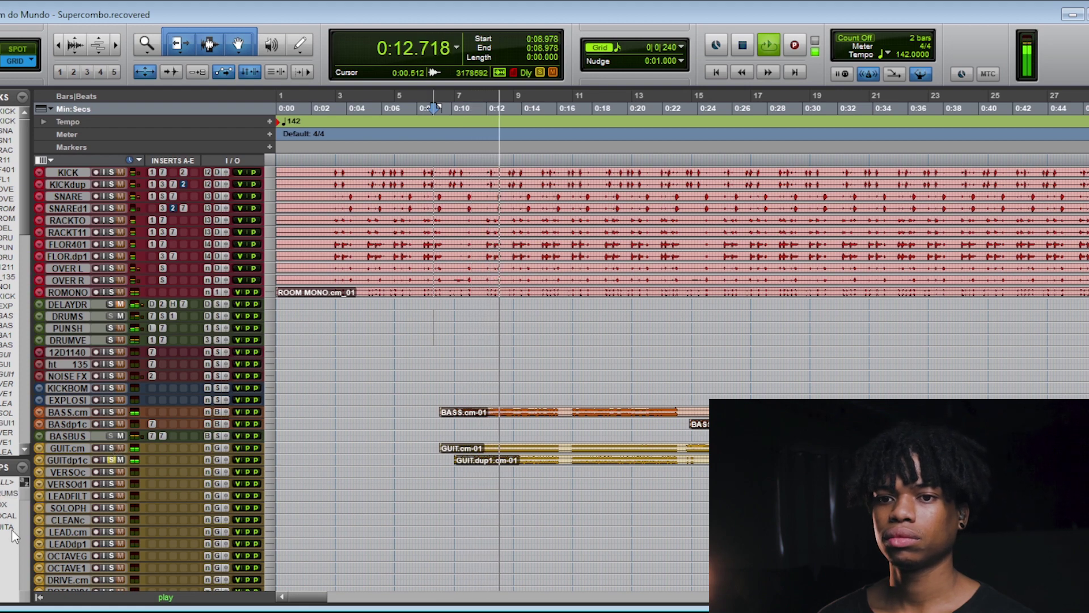
Solo the VIOLAO and BELL tracks in turn during playback to audition each one.
scroll(114, 466, down, 6)
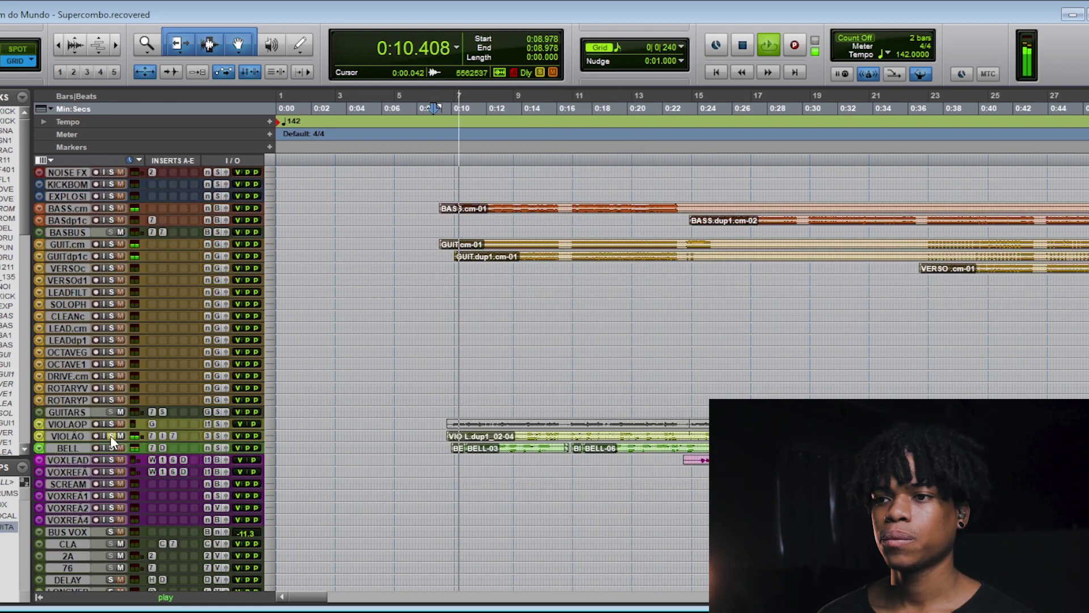
scroll(110, 434, down, 2)
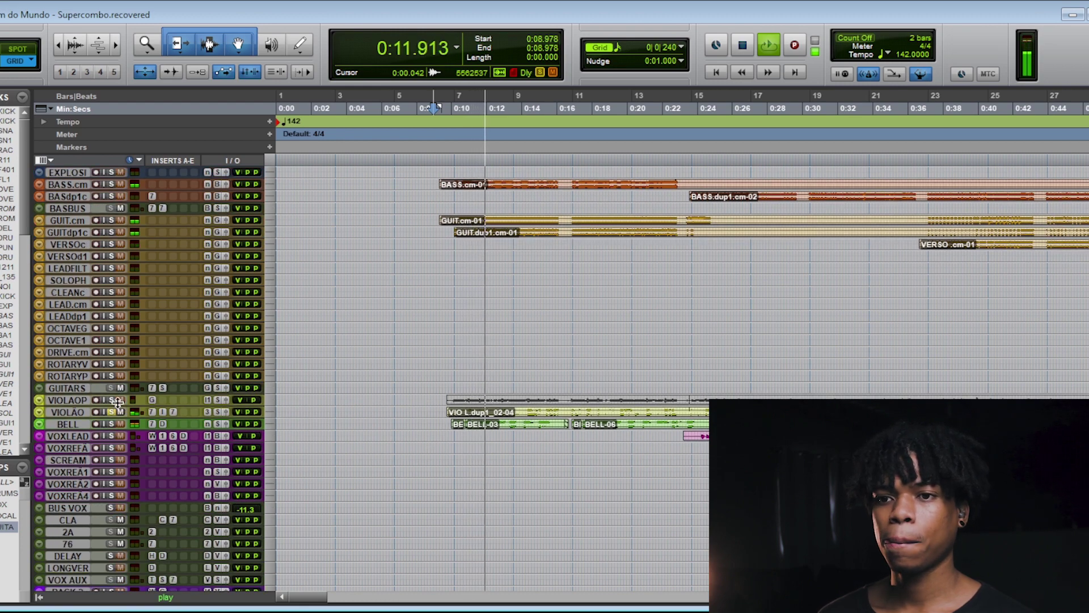
click(112, 412)
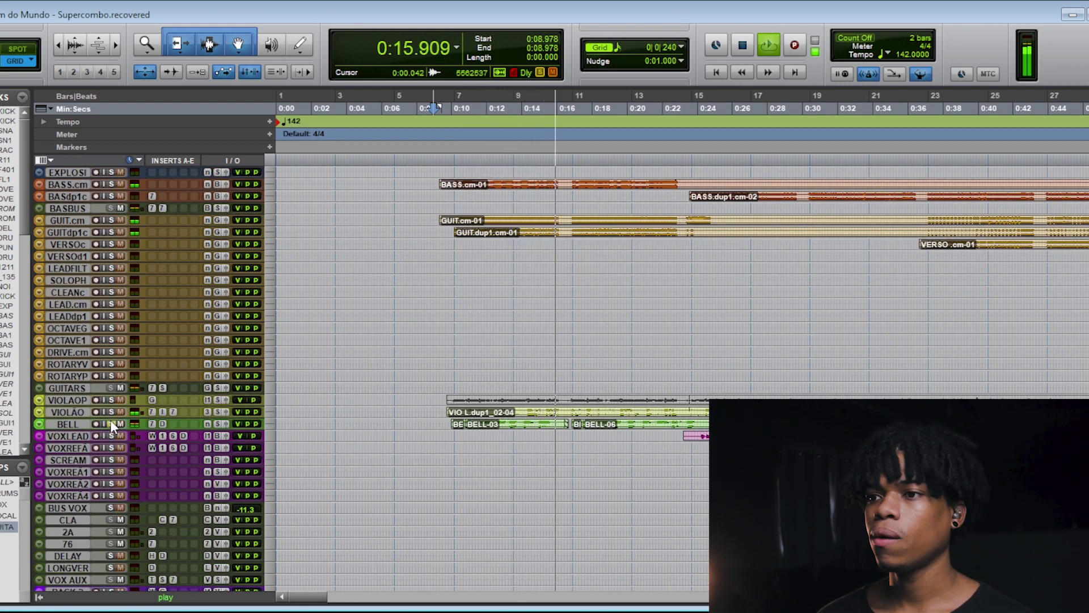
click(112, 424)
scroll(115, 420, down, 5)
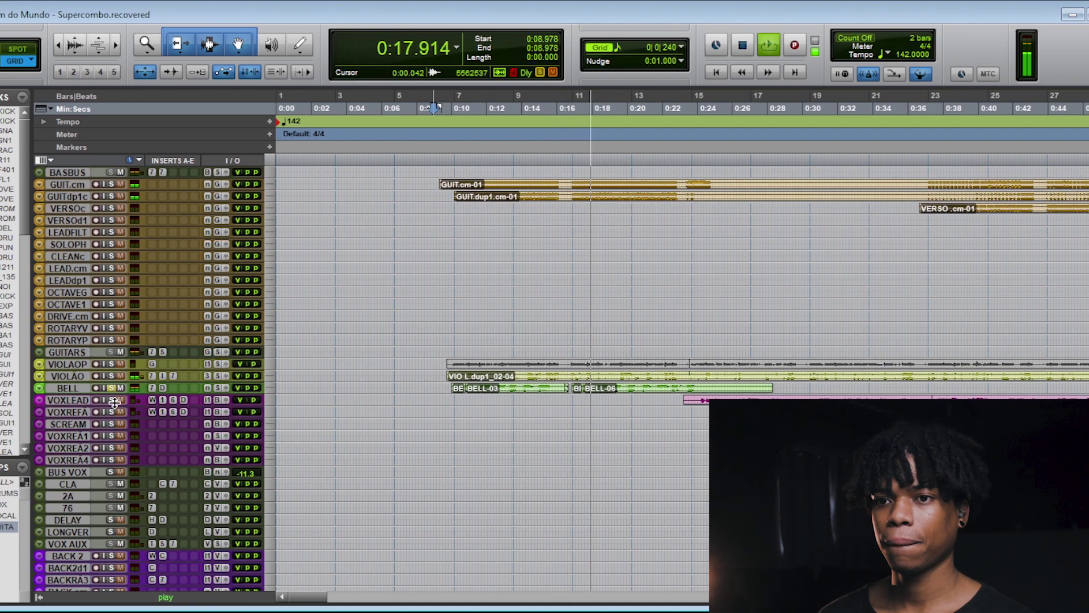
scroll(114, 397, down, 5)
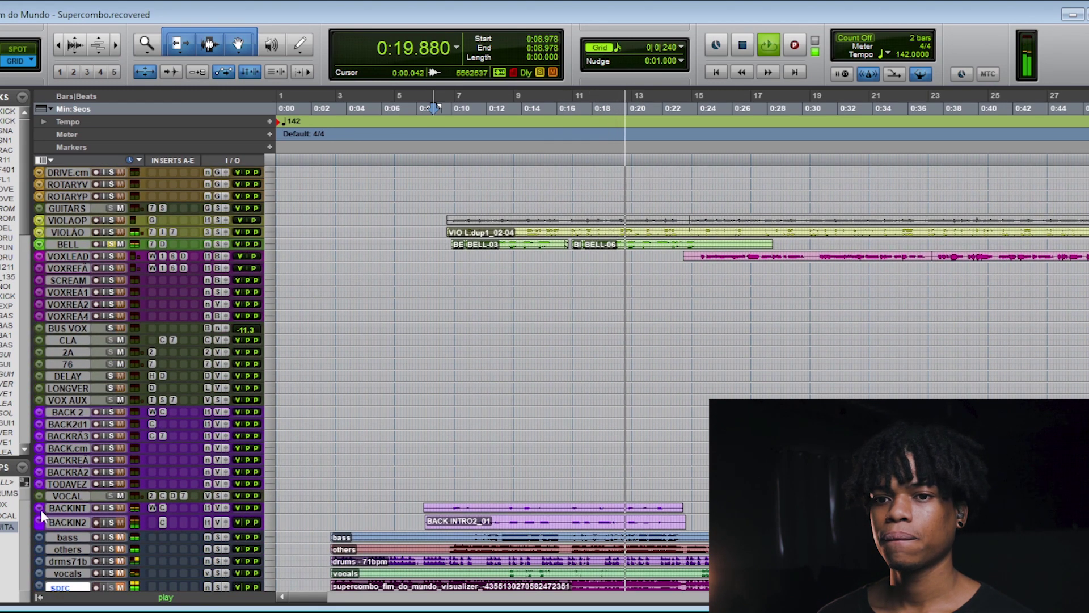
Enable the VOCAL group, audition the vocal tracks from 0:08.978 with solo on and off, and stop playback.
click(9, 516)
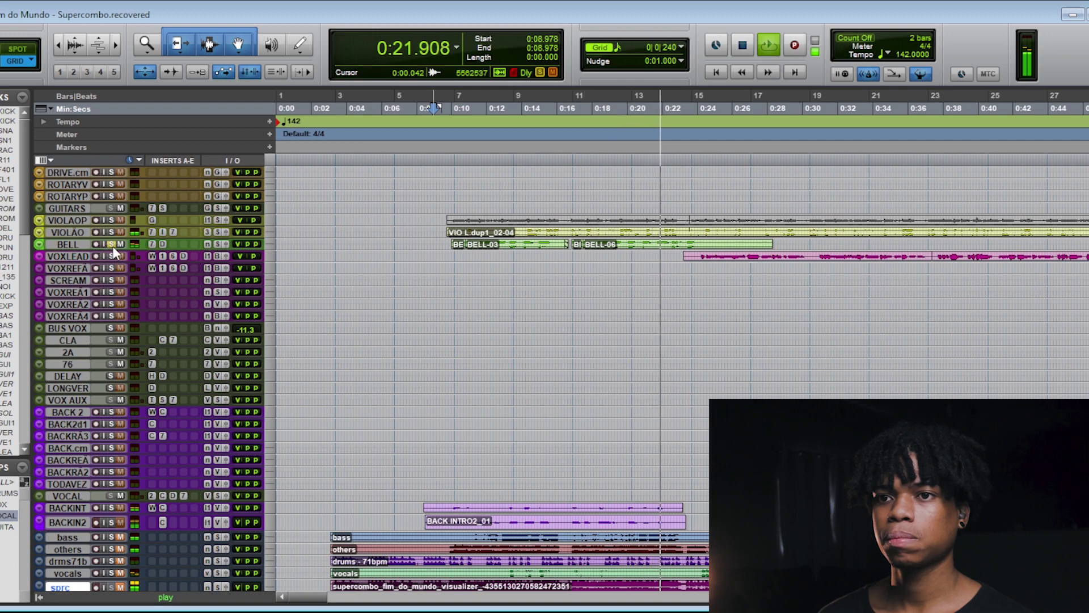
key(space)
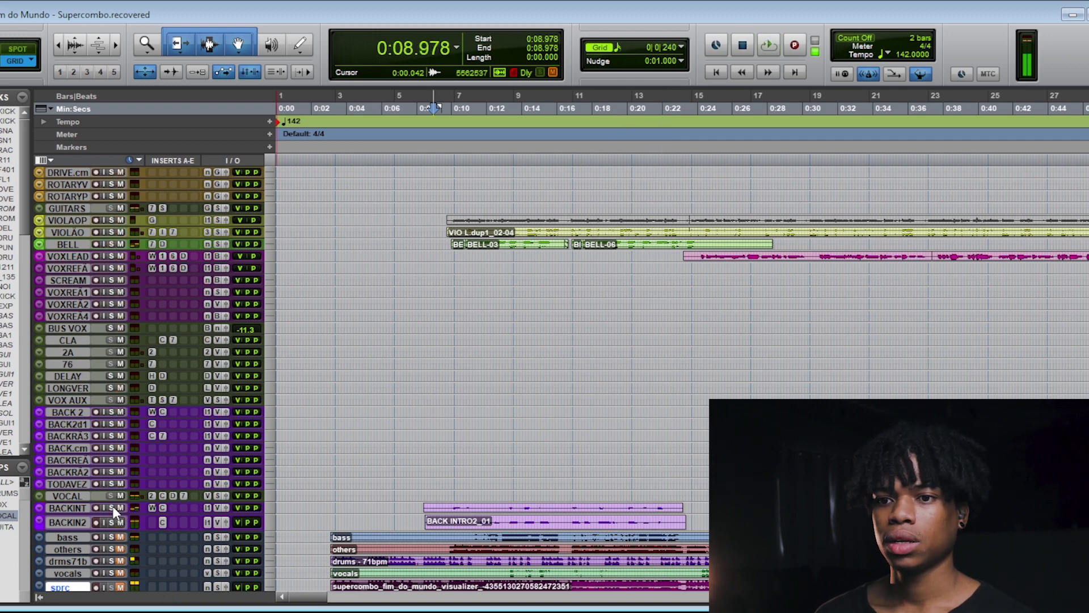
click(114, 507)
key(space)
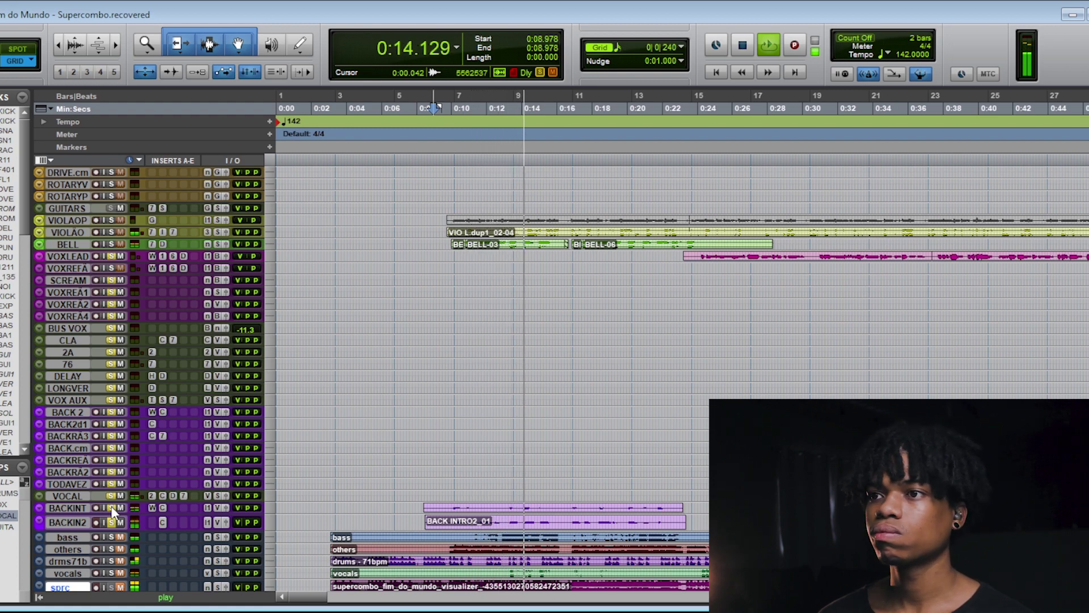
click(112, 522)
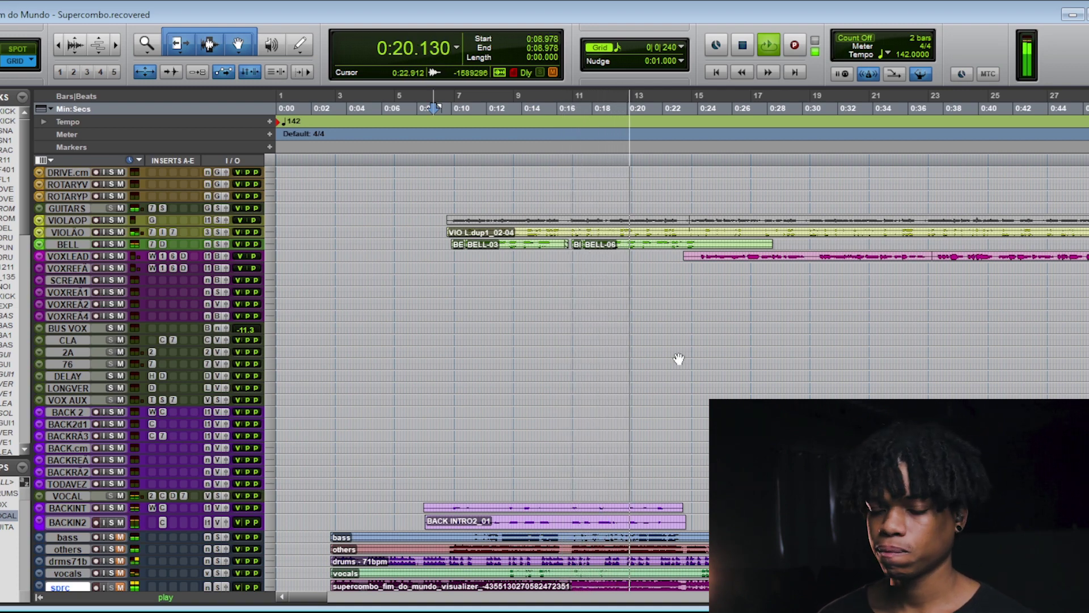
key(space)
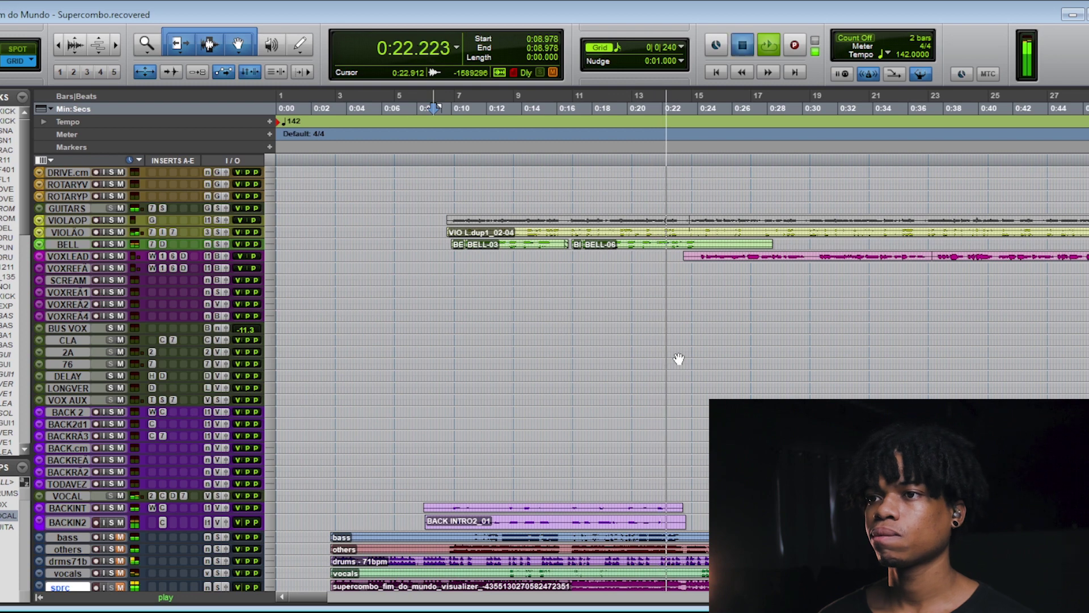
Make the DELAYDR track slightly taller, play the drum opening from 0:03.380, and stop playback.
scroll(679, 358, up, 10)
key(ctrl+])
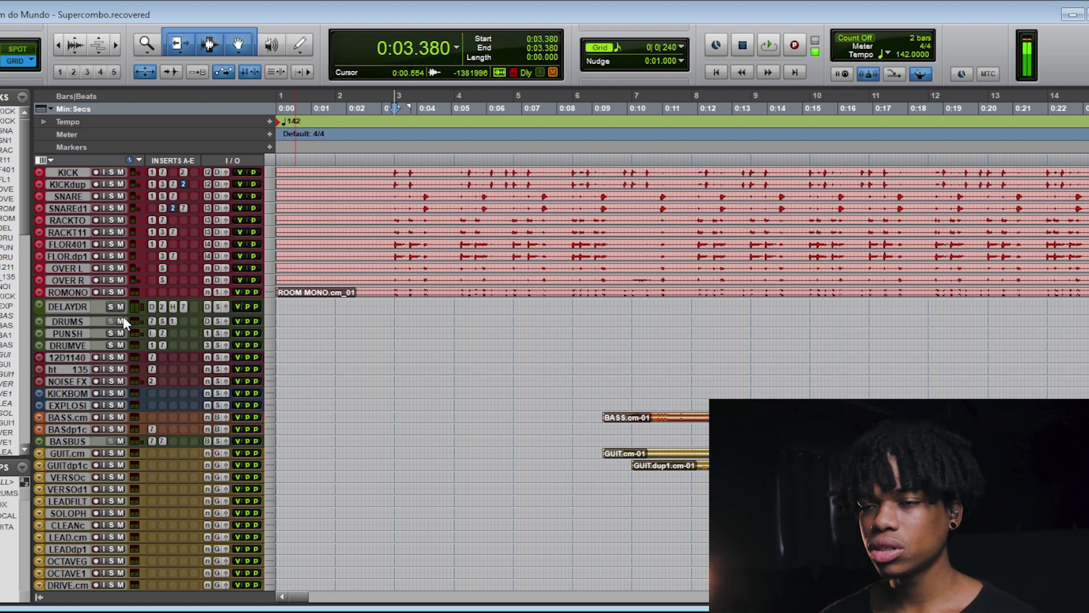
key(space)
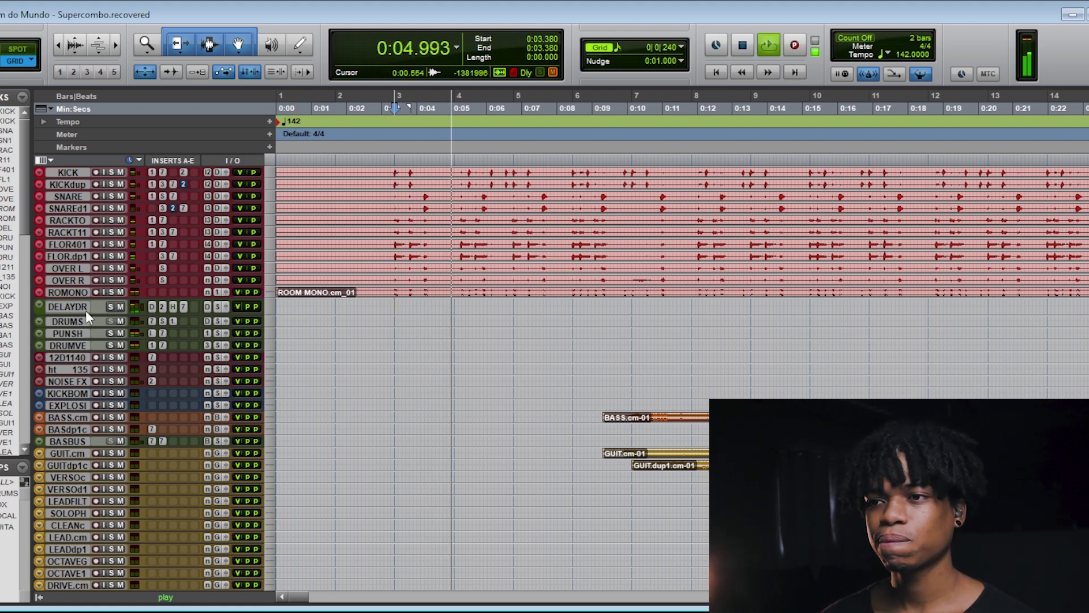
key(space)
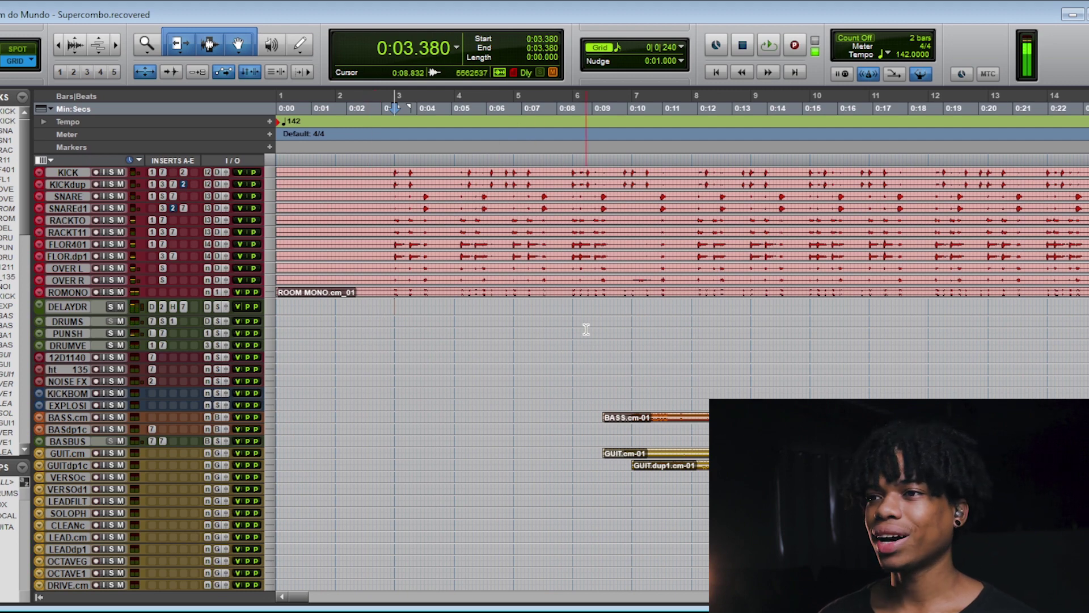
Zoom out to the whole arrangement and examine the clips from the drum tracks down to the vocals and reference stems.
key(ctrl+bracketleft)
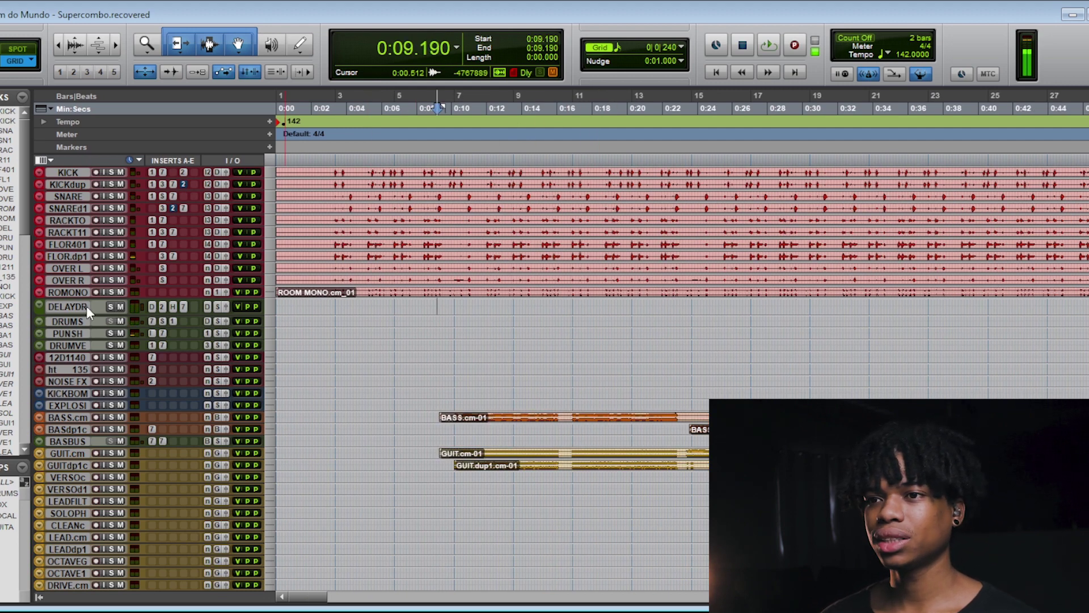
key(ctrl+bracketleft)
key(ctrl+bracketleft)
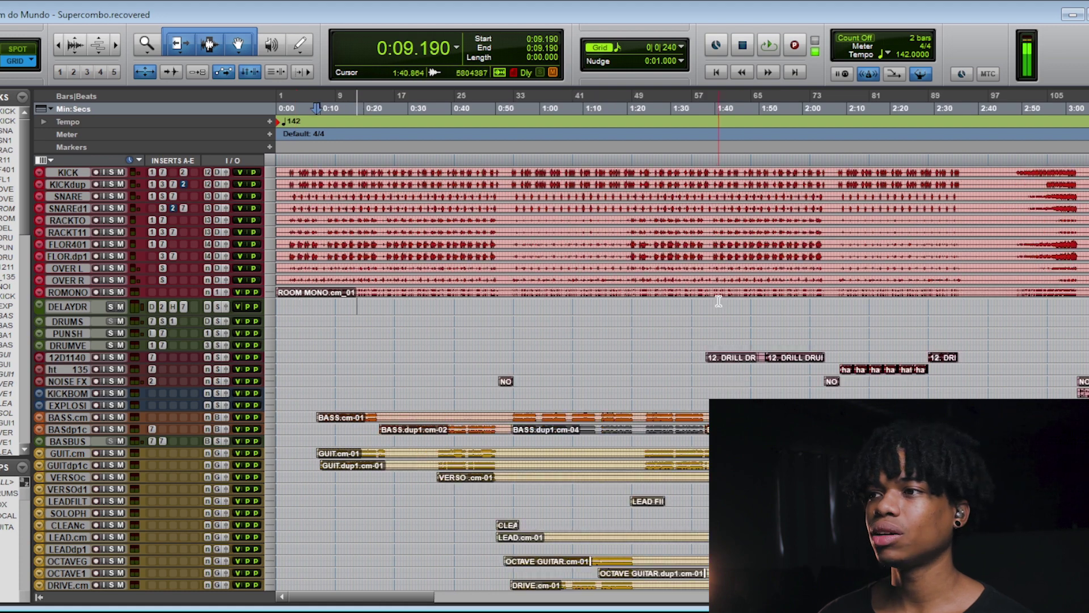
scroll(391, 389, down, 10)
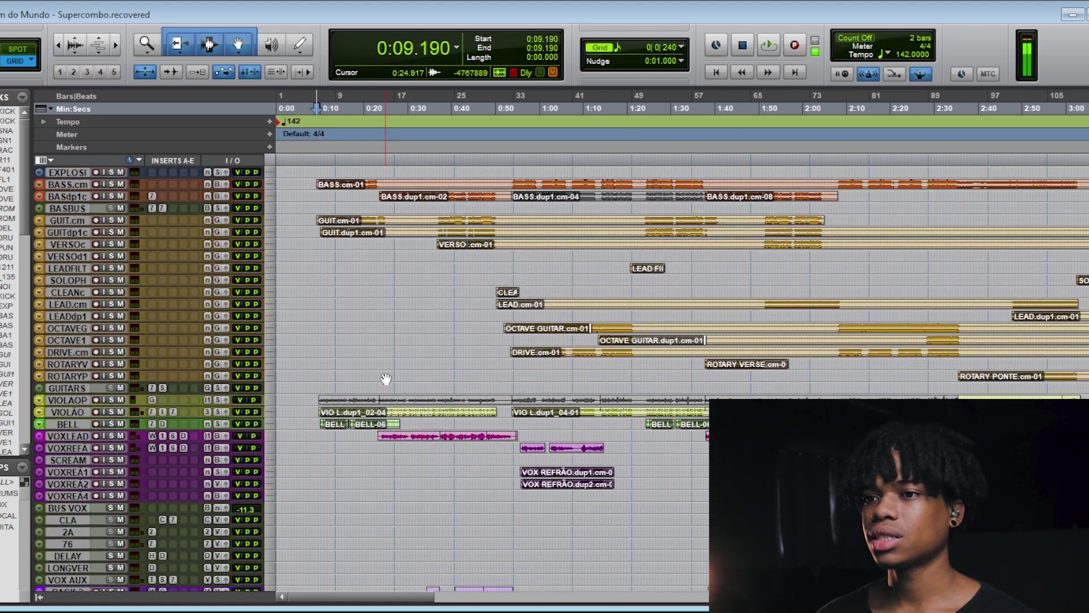
scroll(392, 375, down, 6)
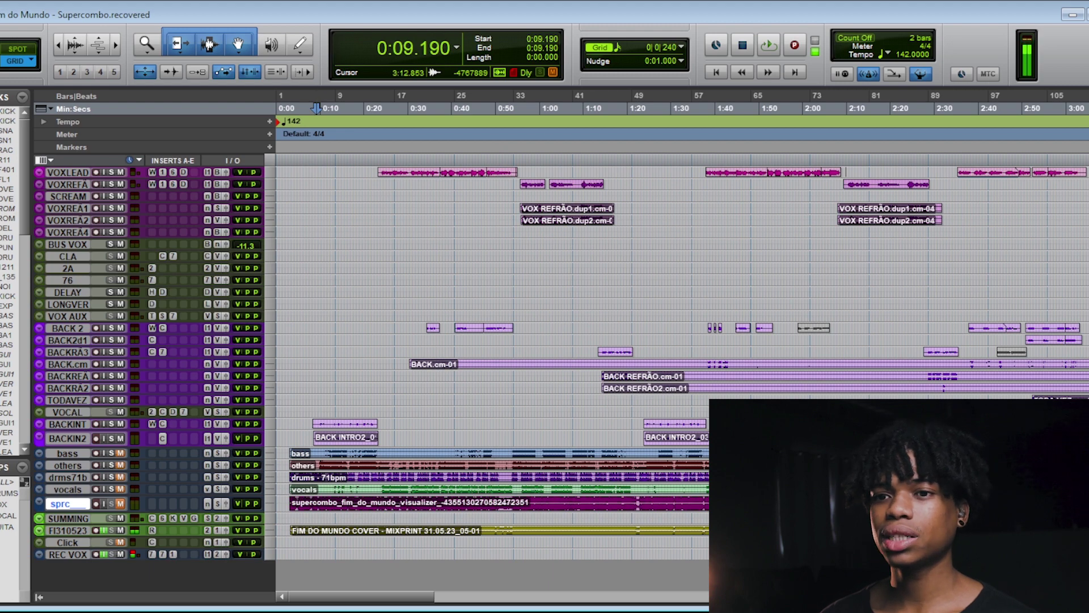
scroll(567, 341, up, 4)
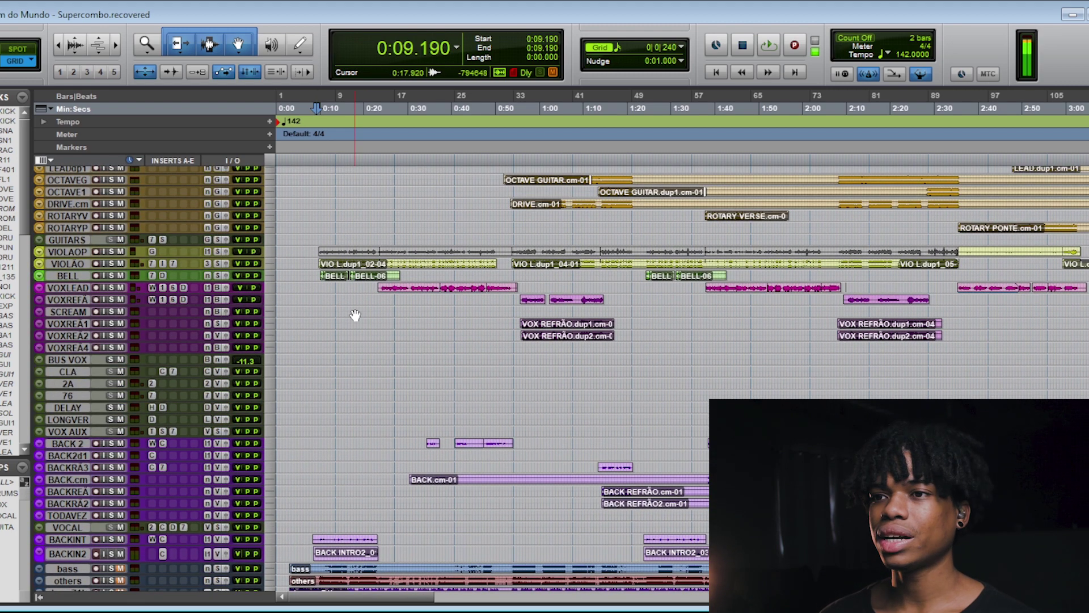
Audition the VOXLEAD lead vocal from 0:22.922, just before its first clip, and stop playback.
click(391, 299)
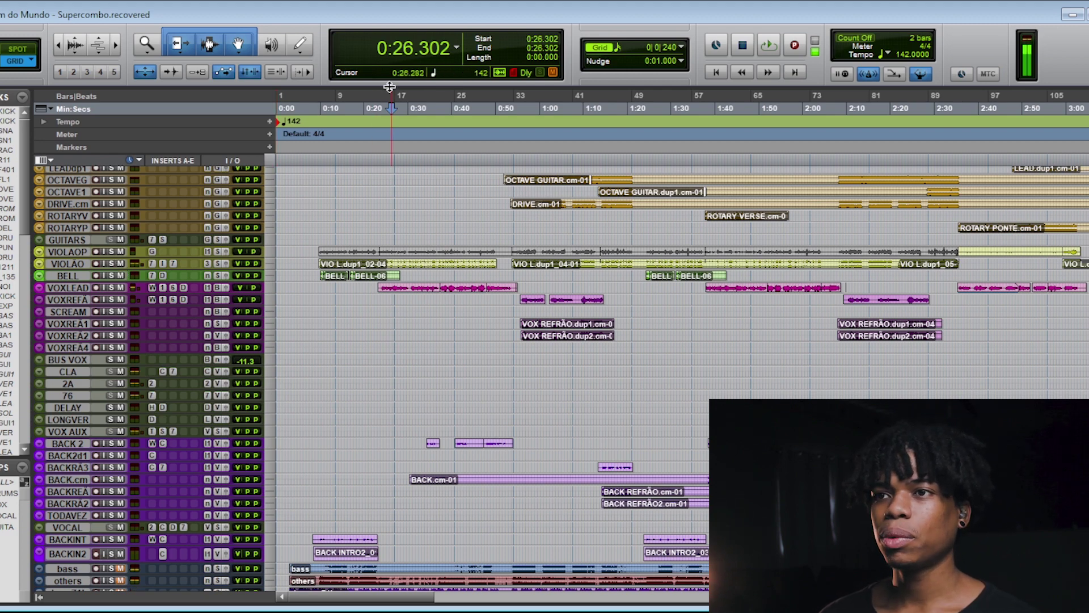
key(ctrl+])
key(space)
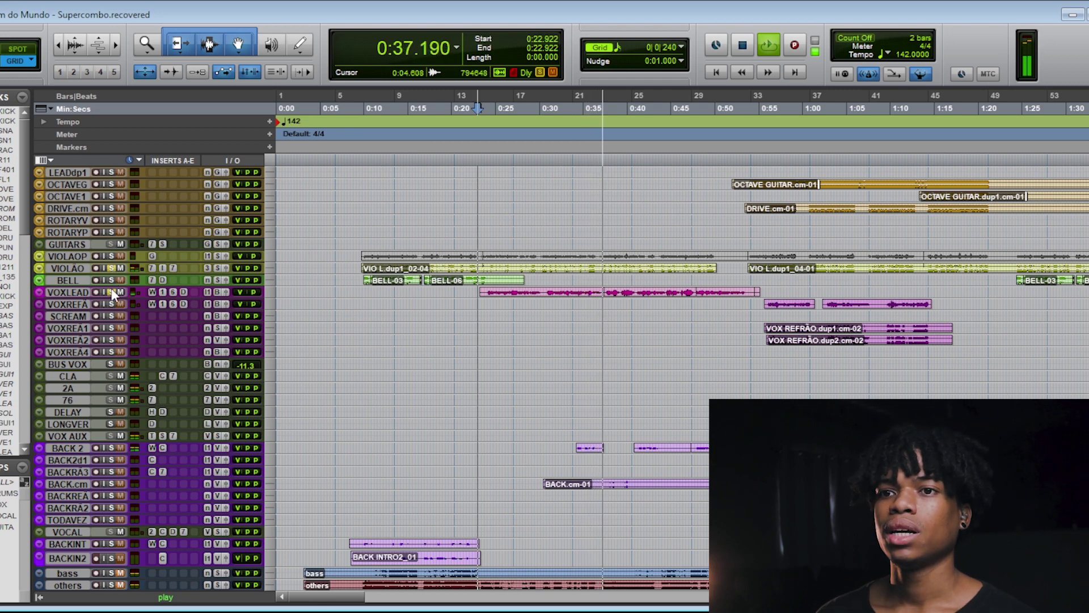
key(space)
Audition the BASdp1c bass track from 0:21.971, just before its first clip, with solo on and off.
scroll(505, 292, up, 5)
key(ctrl+])
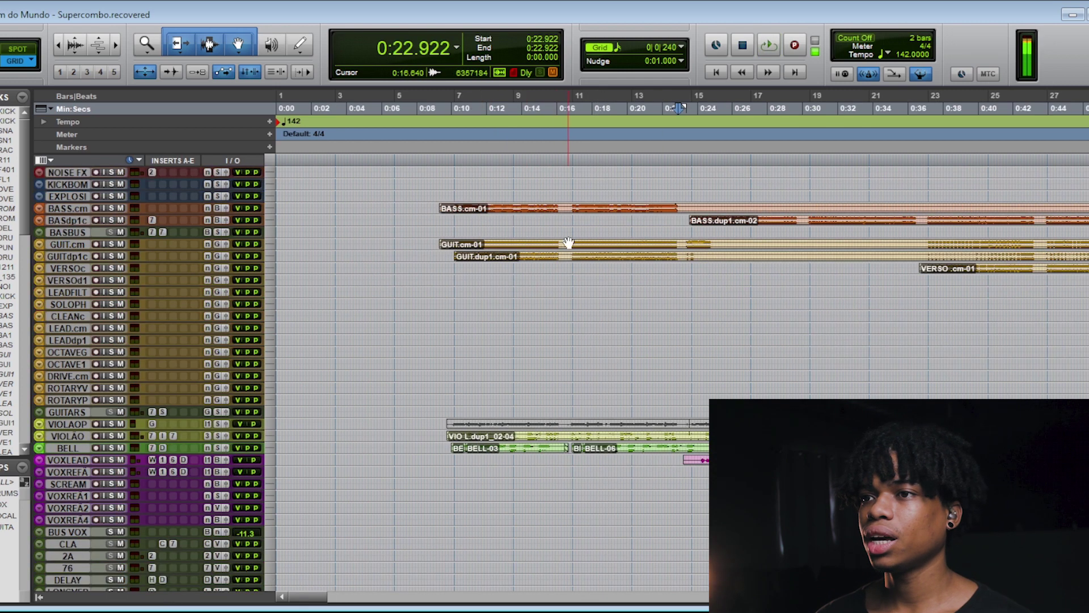
drag(683, 220, 685, 220)
key(ctrl+])
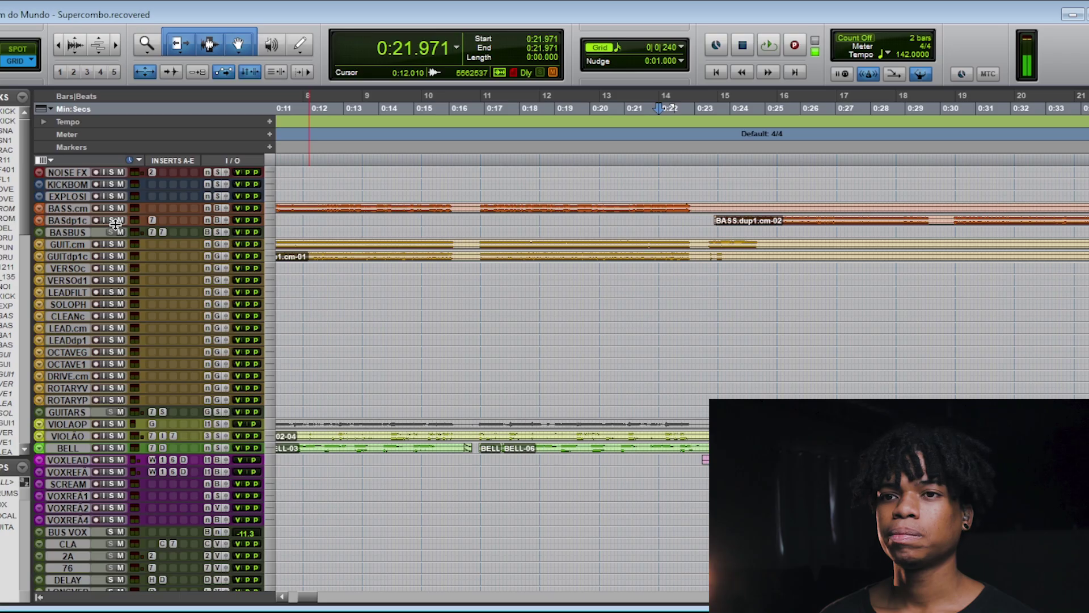
key(space)
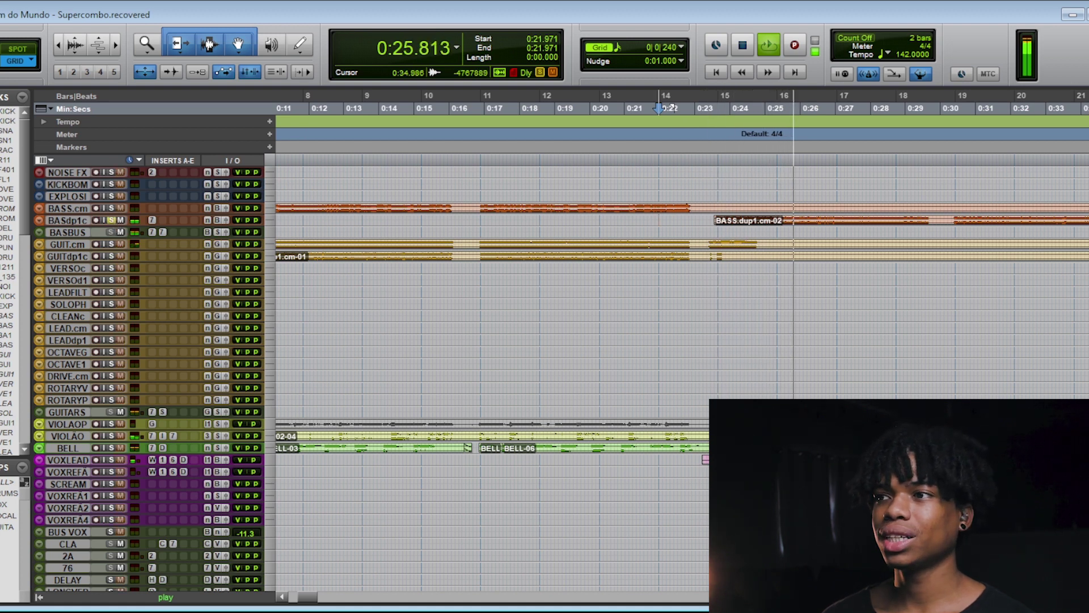
click(111, 220)
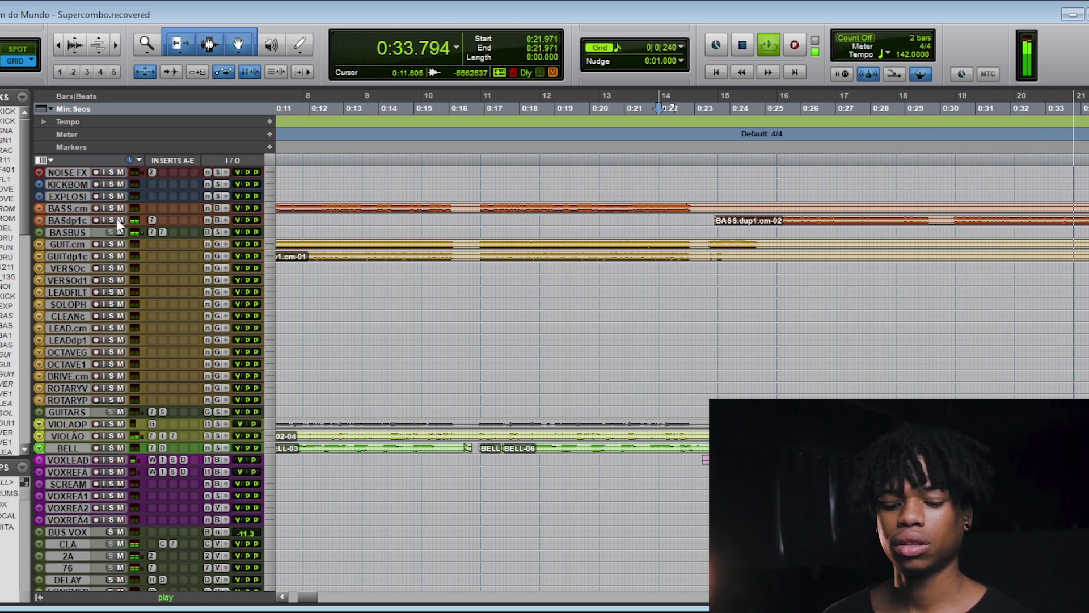
Restart playback from 0:21.971 to compare the song with the sprc reference track, and stop playback.
key(ctrl+bracketleft)
scroll(583, 299, down, 5)
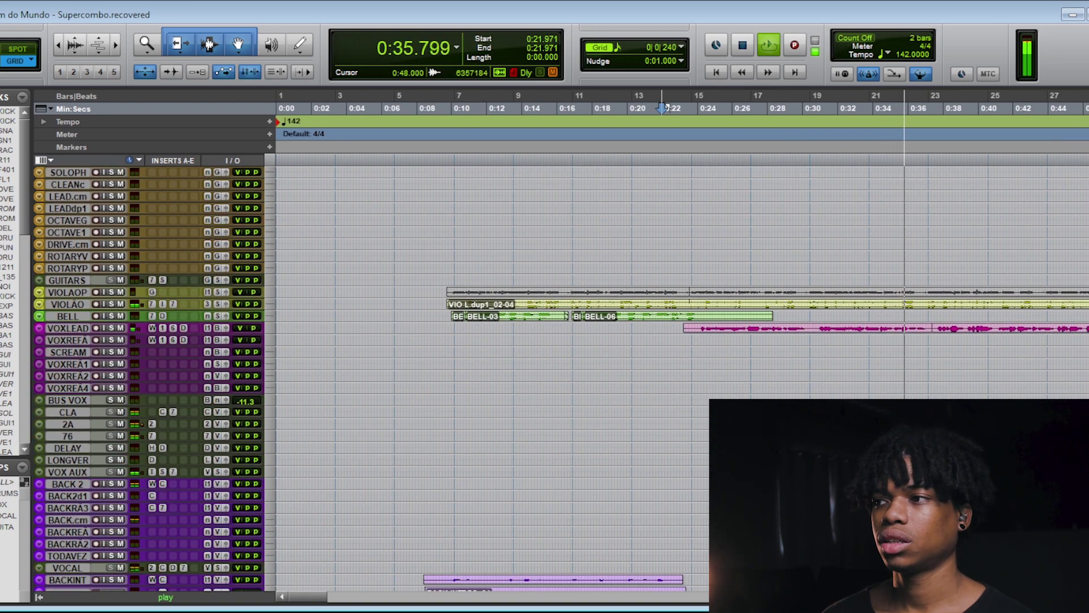
key(space)
scroll(582, 299, down, 6)
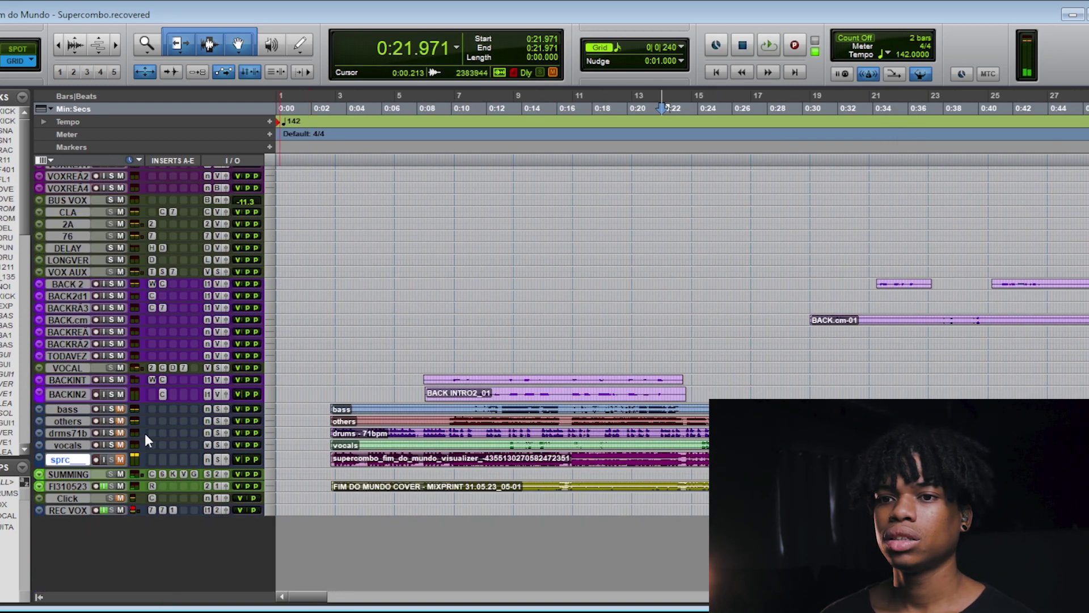
key(space)
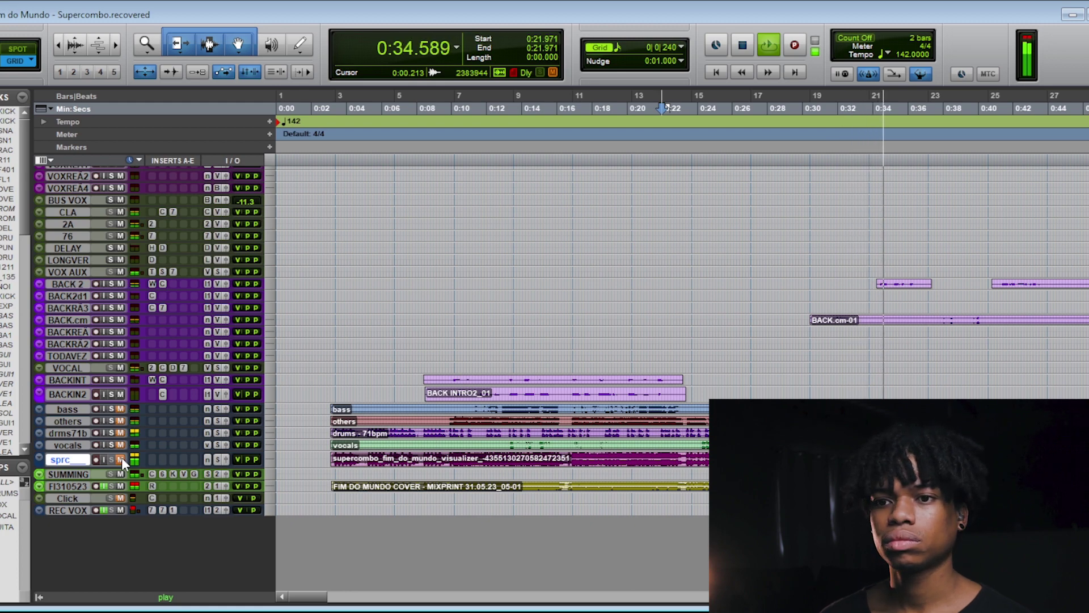
scroll(121, 457, up, 10)
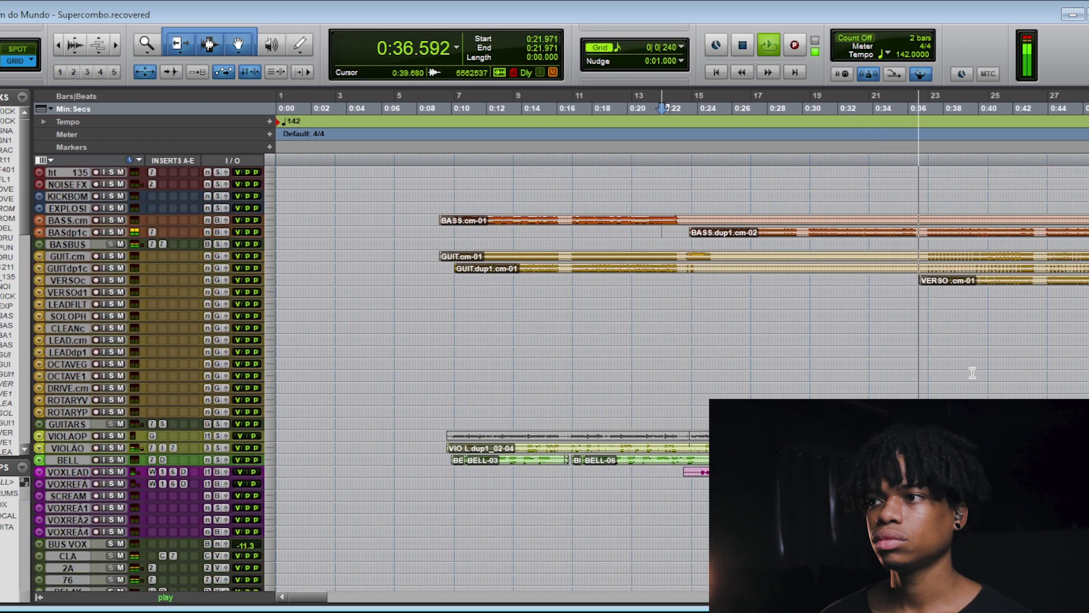
key(space)
Examine the entry of the first VERSO guitar clip up close and place the playback cursor before it at 0:33.697.
click(870, 297)
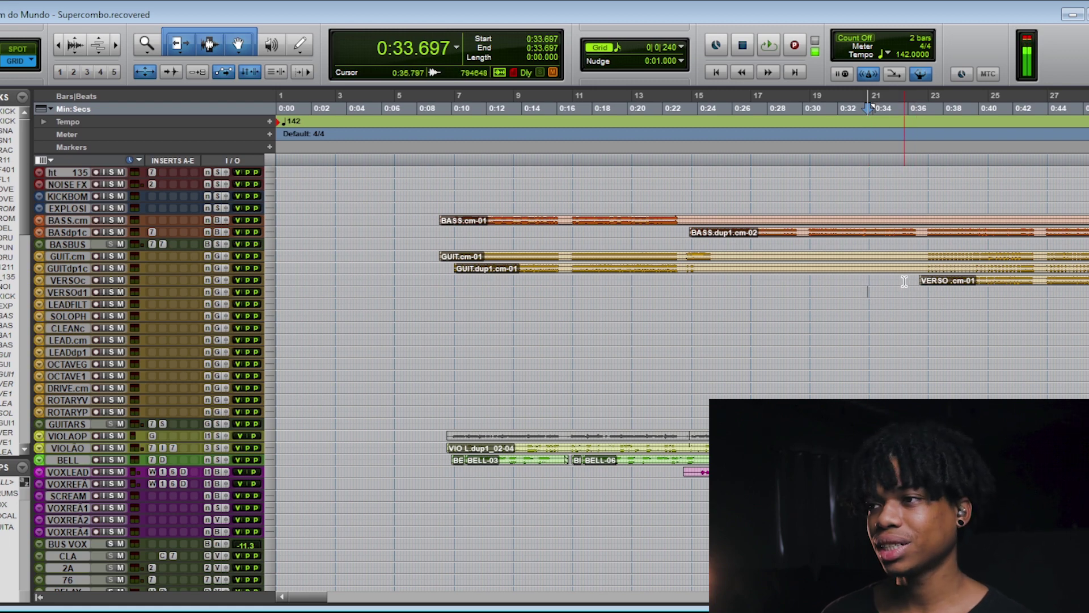
key(ctrl+bracketright)
key(ctrl+bracketright)
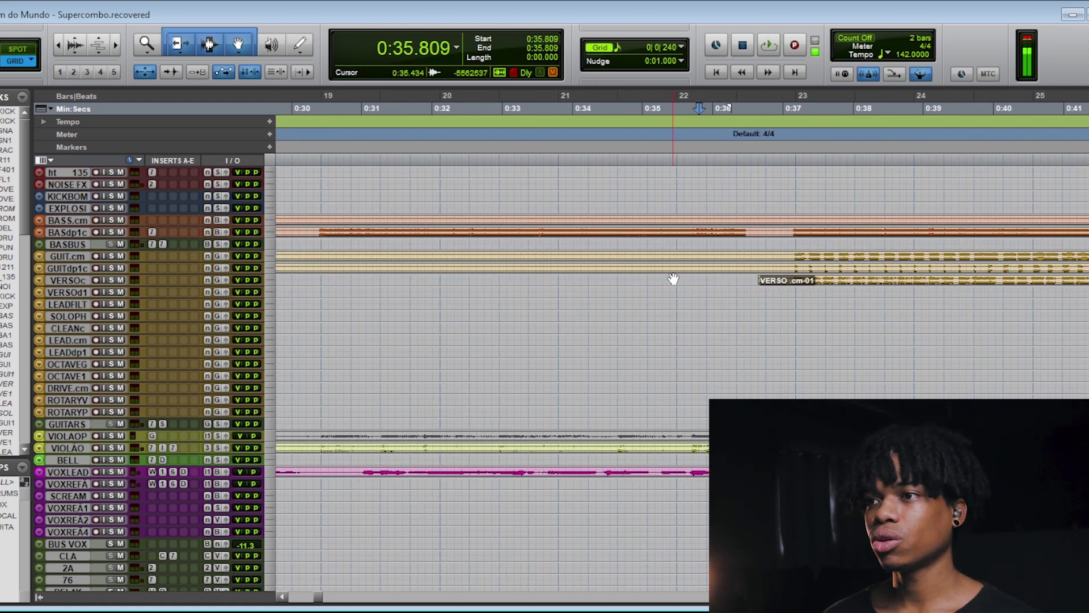
click(674, 279)
key(ctrl+bracketleft)
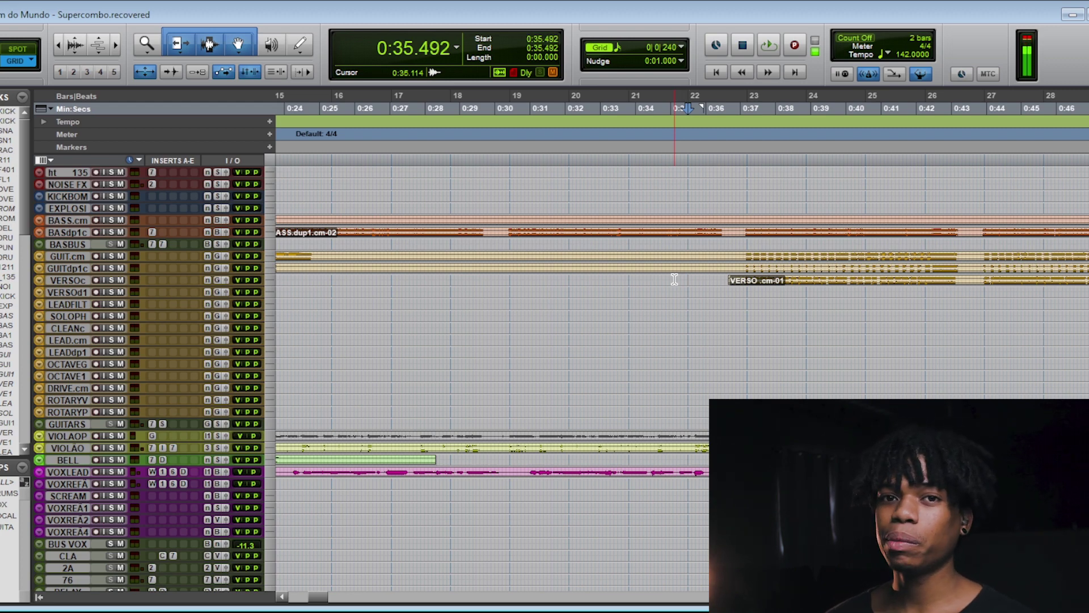
key(r)
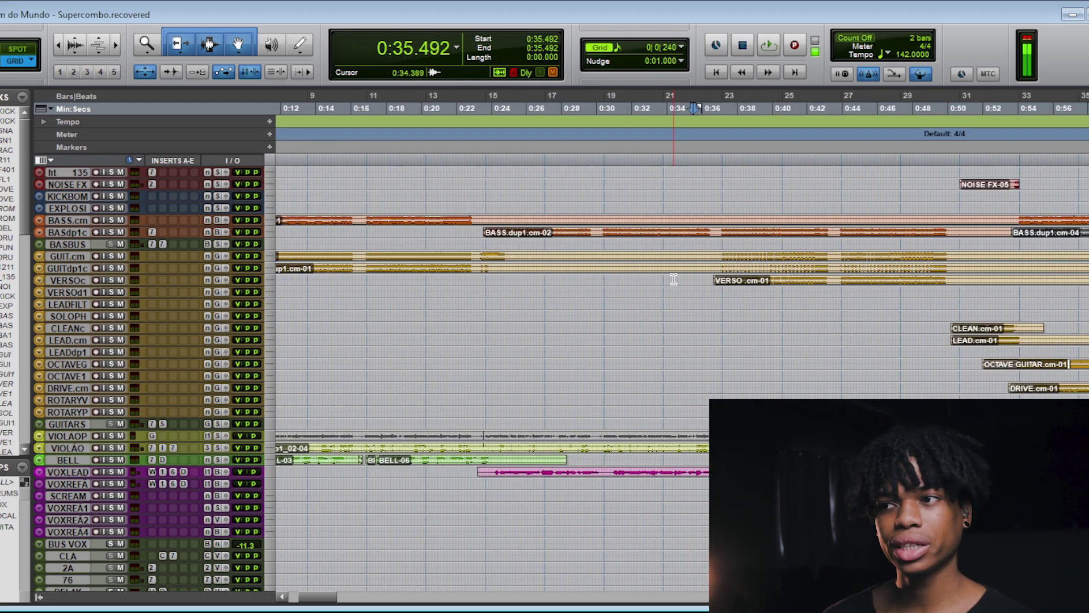
click(673, 280)
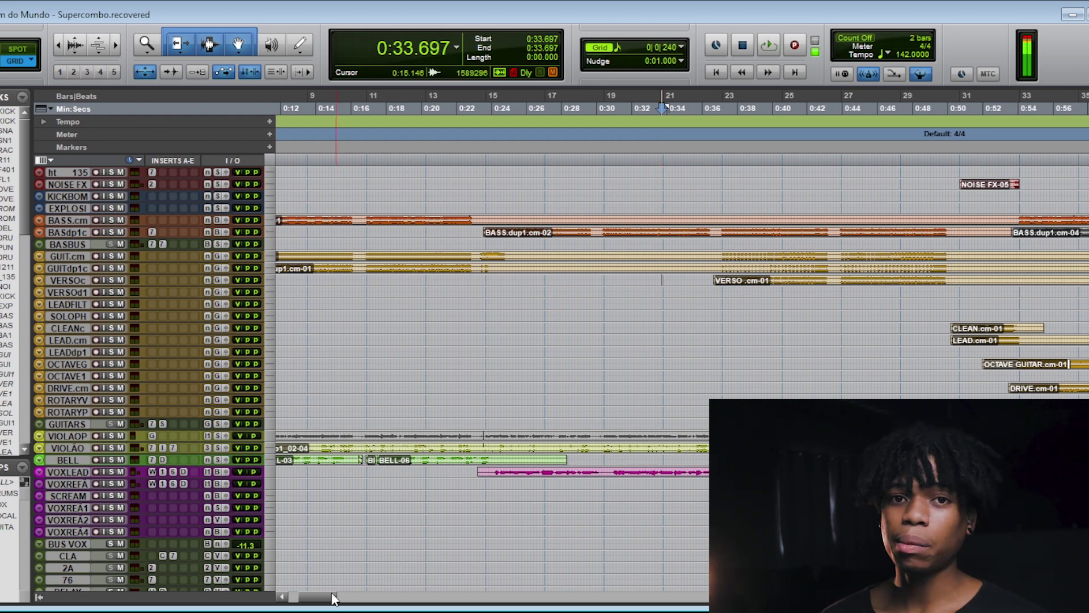
Audition the drum tracks in solo from 0:30.000 and stop playback.
mouse_move(332, 600)
mouse_down()
mouse_move(356, 602)
mouse_move(347, 603)
mouse_up()
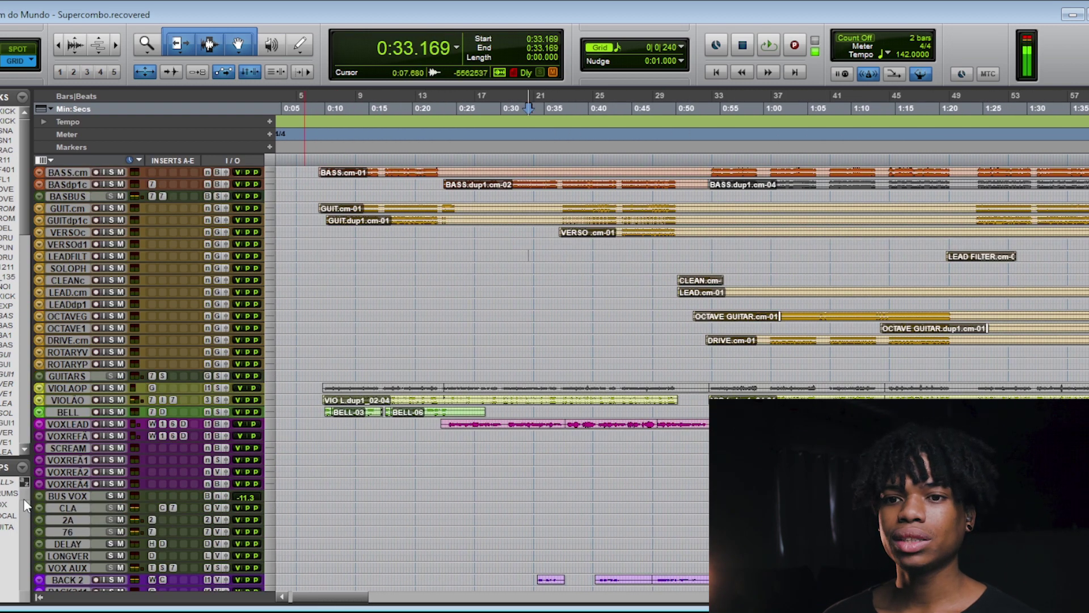
scroll(529, 252, up, 6)
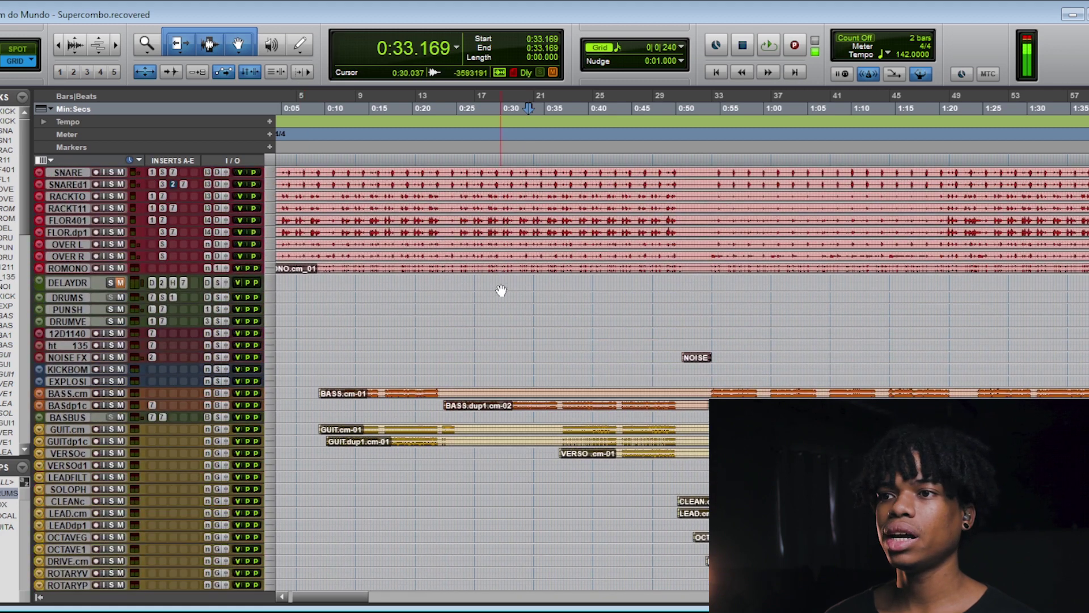
key(space)
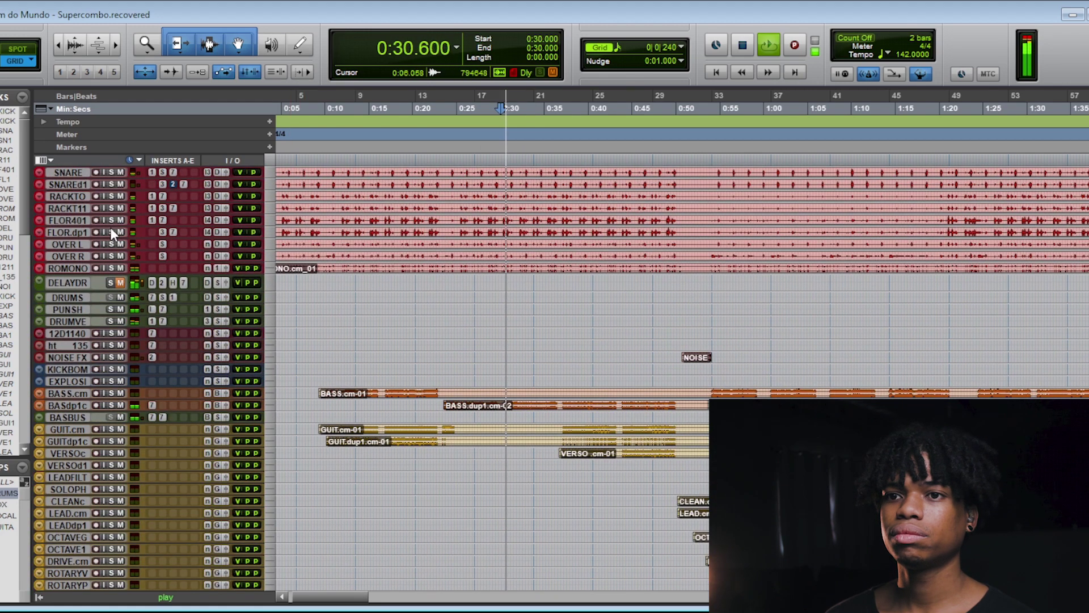
click(110, 232)
scroll(148, 389, down, 1)
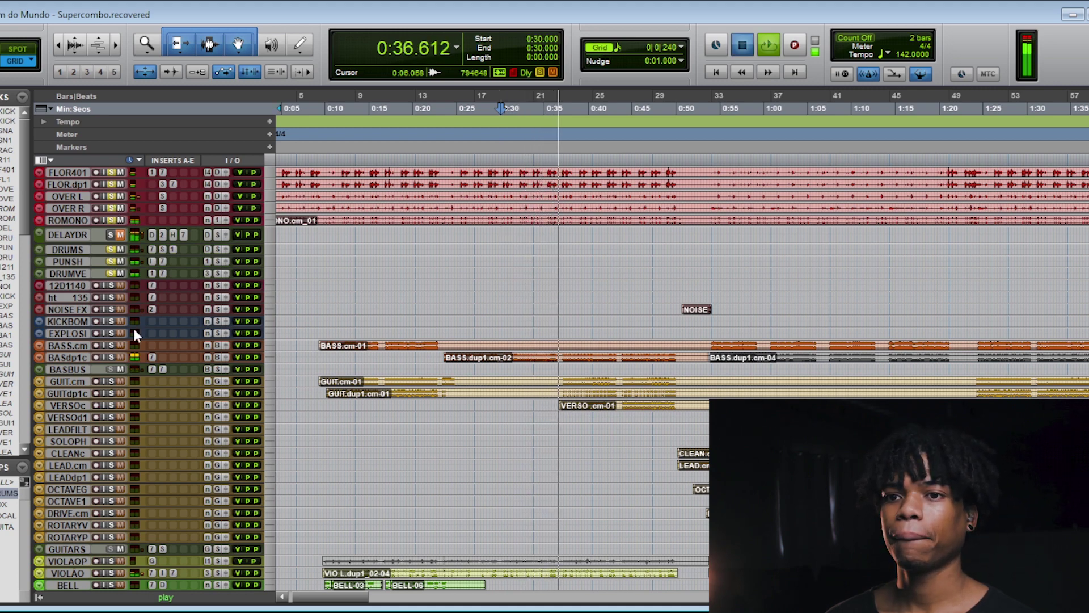
key(space)
Audition the BASdp1c bass from 0:30.000, soloed with the drums and on its own, and stop playback.
scroll(108, 356, down, 2)
key(space)
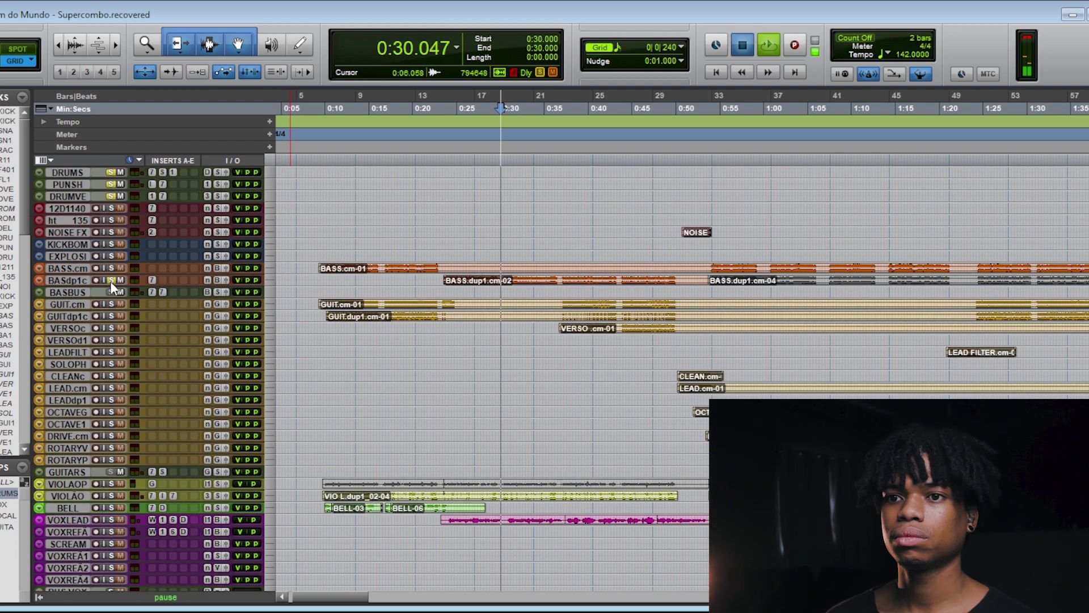
scroll(110, 281, up, 1)
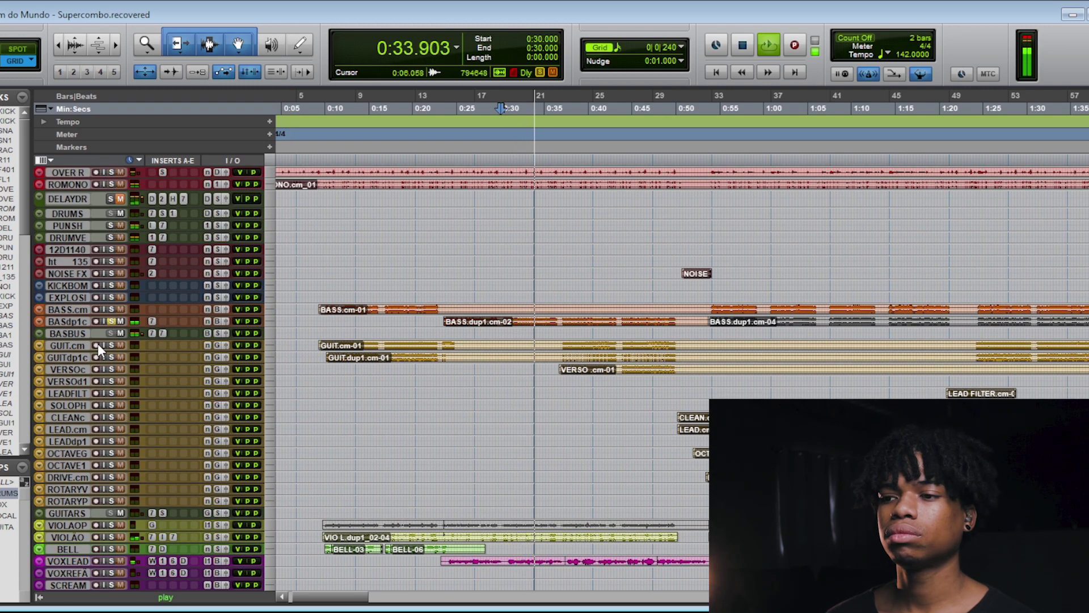
scroll(183, 368, down, 1)
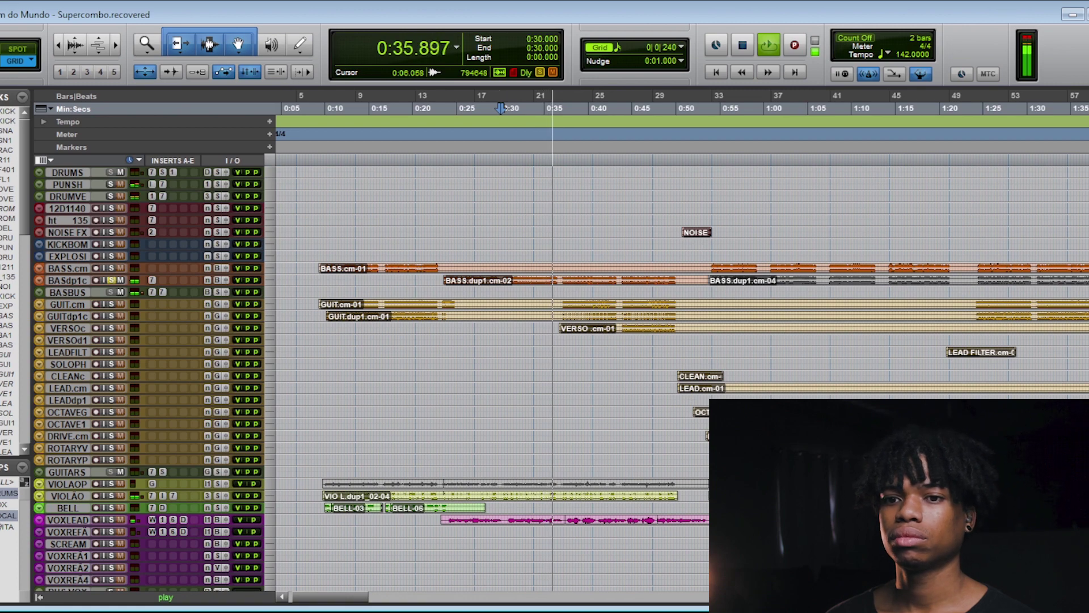
key(space)
Audition the vocal tracks in solo from 0:30.000, with and without the BASdp1c bass, and stop playback.
scroll(123, 407, down, 3)
key(space)
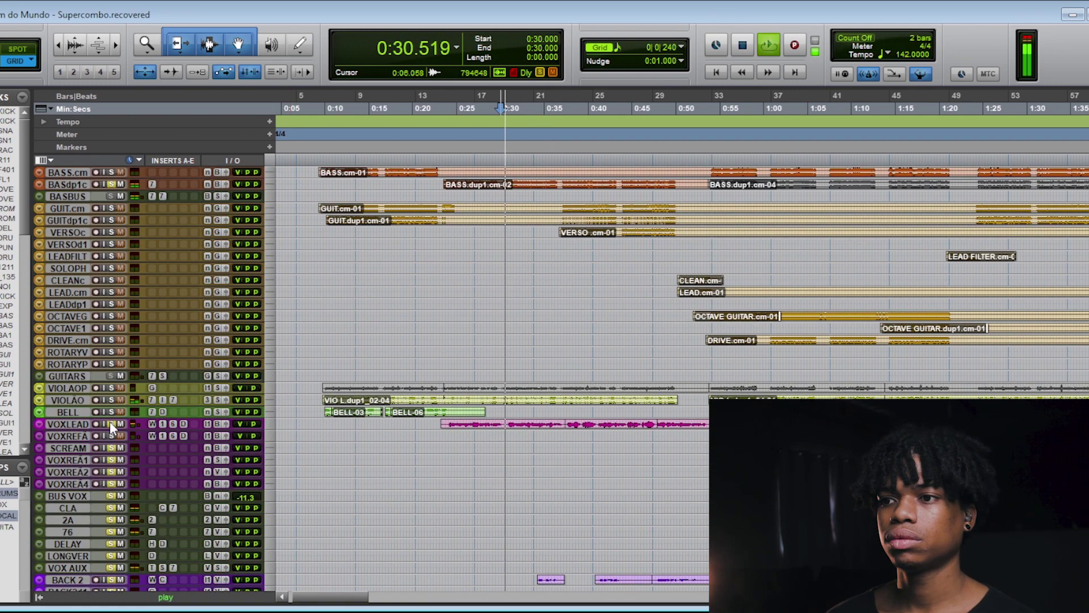
scroll(116, 293, up, 1)
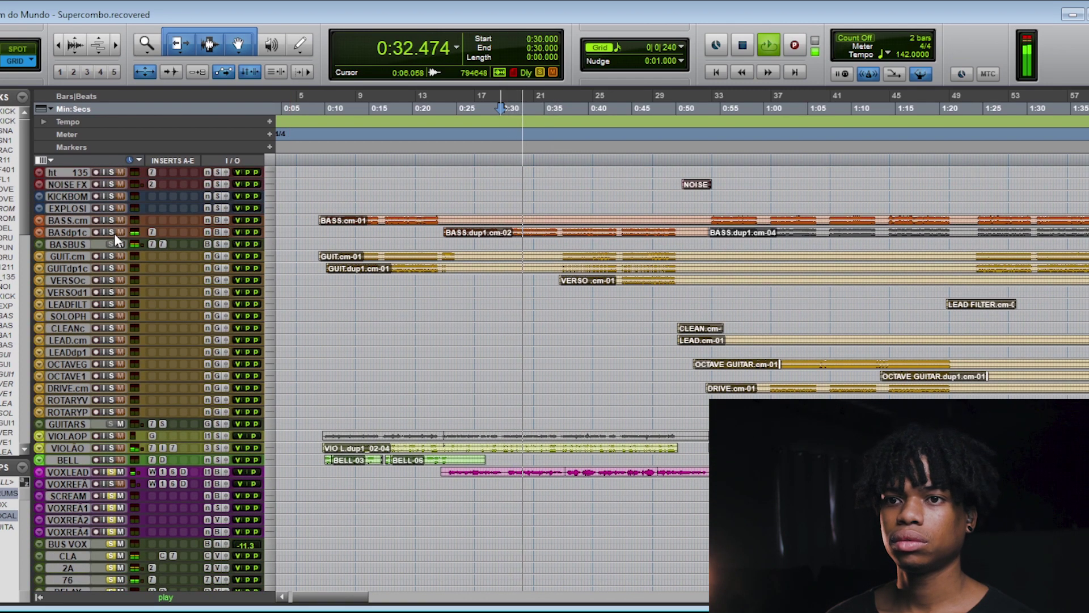
scroll(114, 233, down, 4)
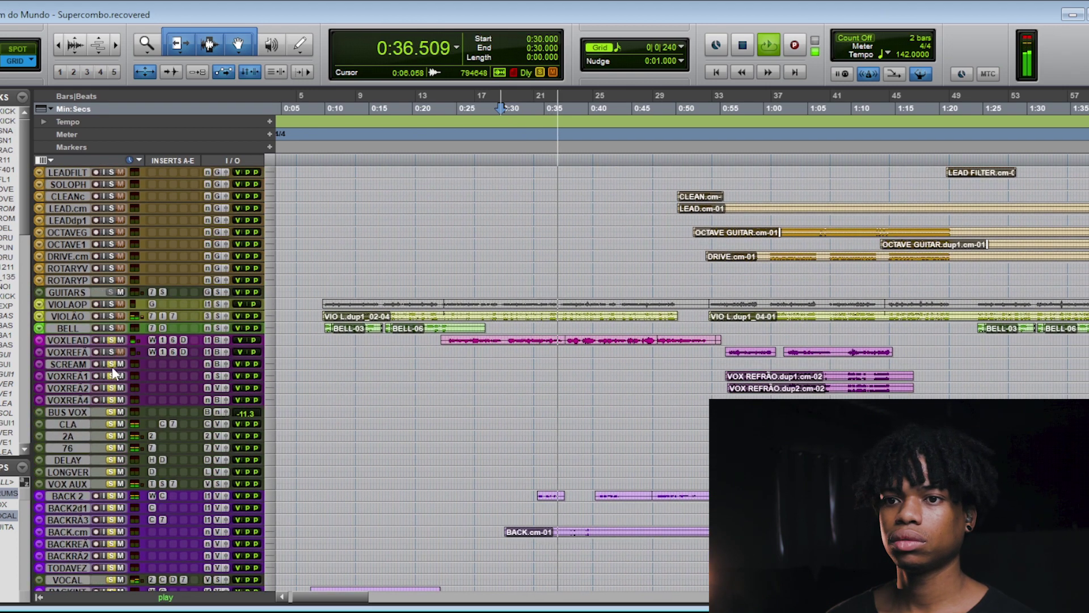
key(space)
Audition the verse from 0:37.394 with the guitar group soloed and with the full mix, and stop playback.
scroll(662, 346, up, 3)
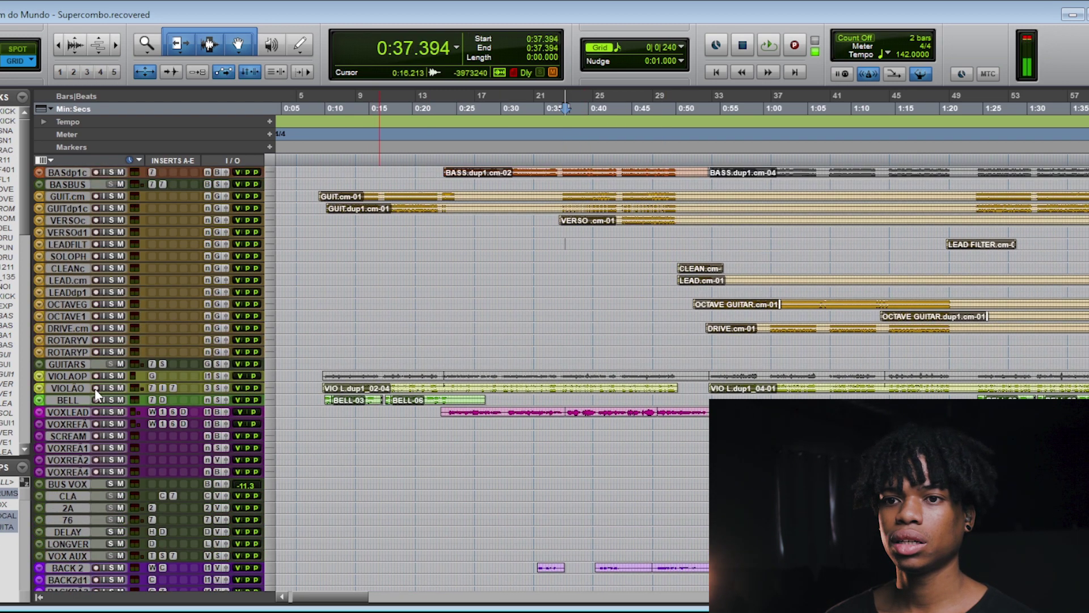
key(space)
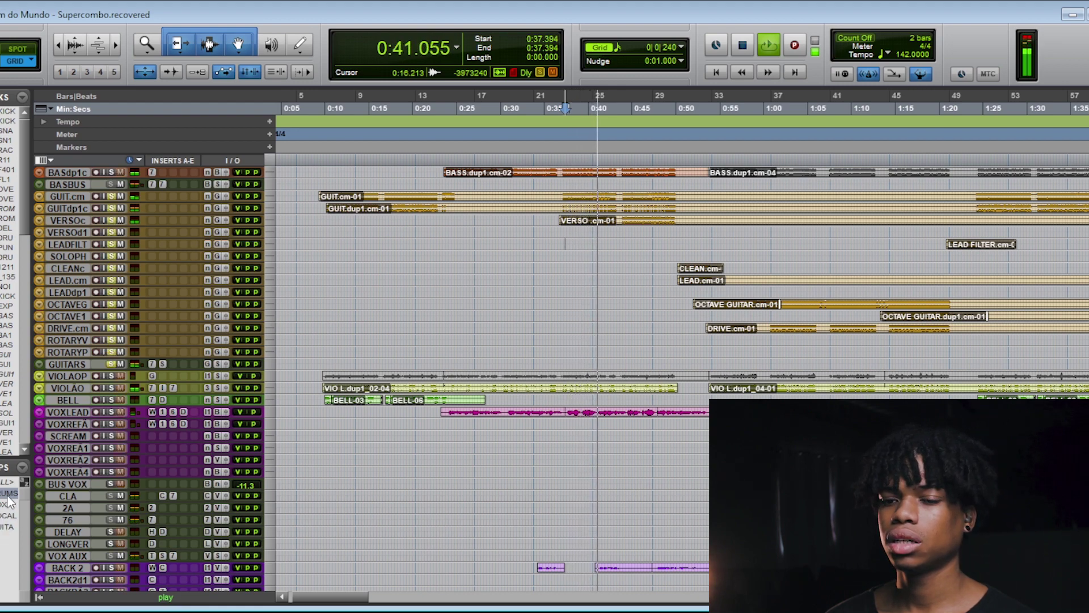
scroll(494, 526, up, 3)
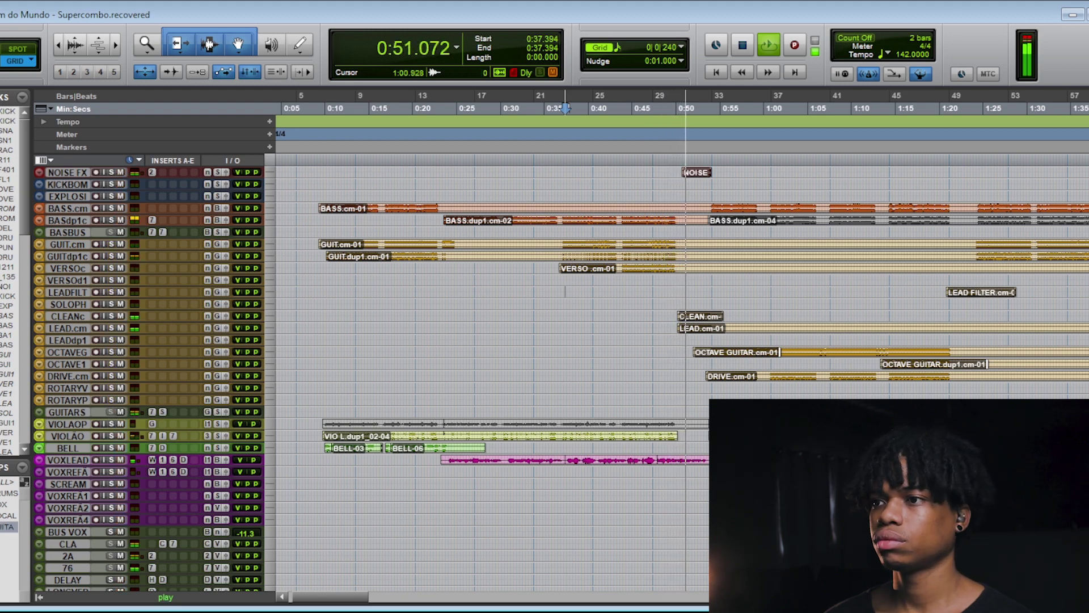
scroll(620, 445, up, 5)
scroll(620, 445, left, 2)
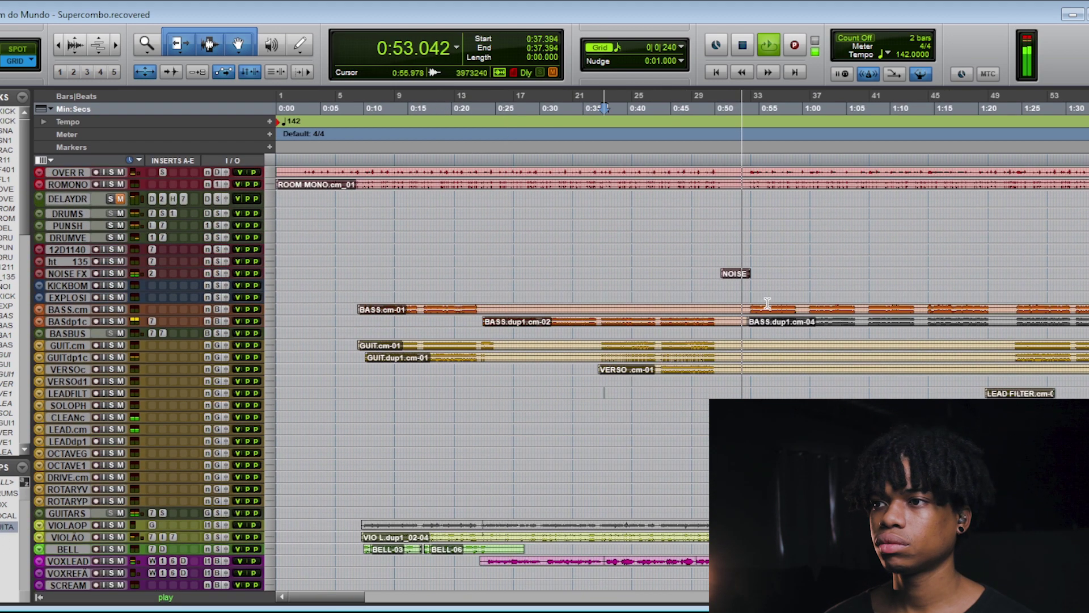
key(space)
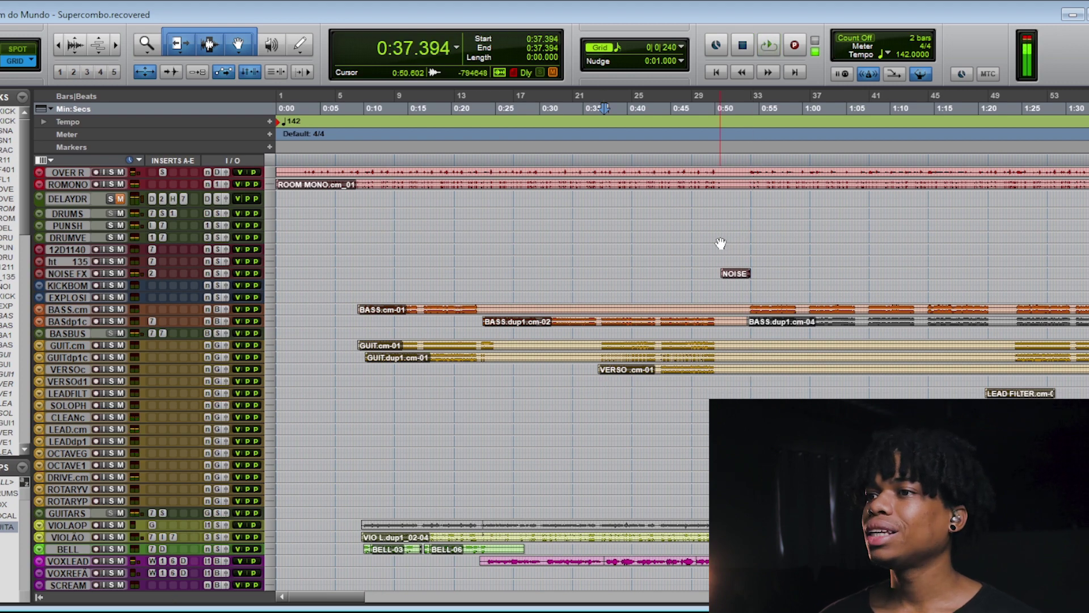
Audition the NOISE FX track in solo from 0:50.704, at the start of its clip, and stop playback with solo off.
click(725, 246)
key(ctrl+bracketright)
key(ctrl+bracketright)
key(ctrl+bracketright)
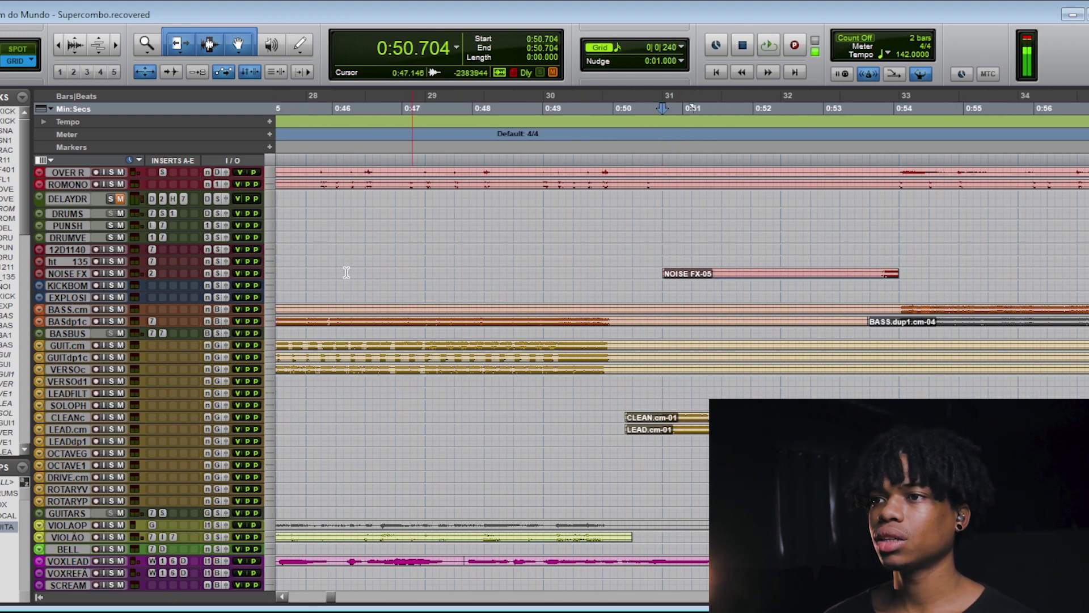
click(112, 273)
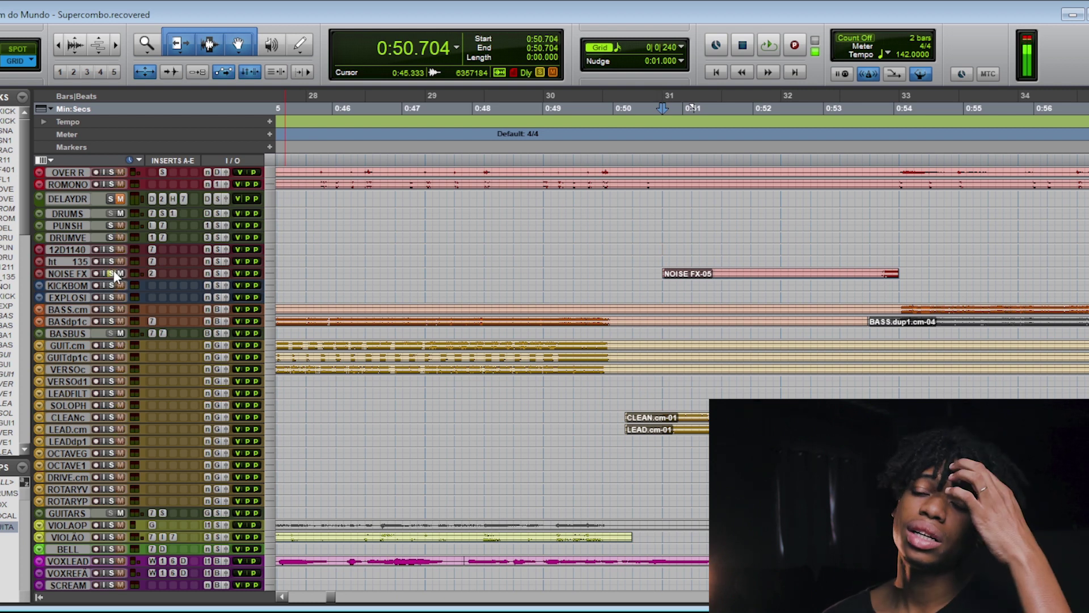
key(space)
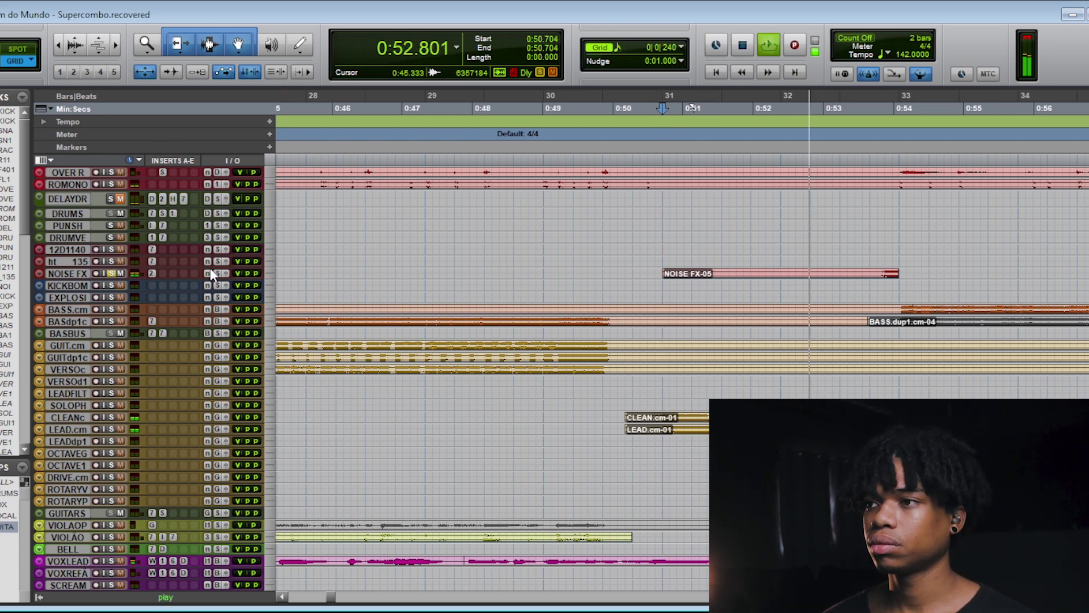
click(112, 273)
key(space)
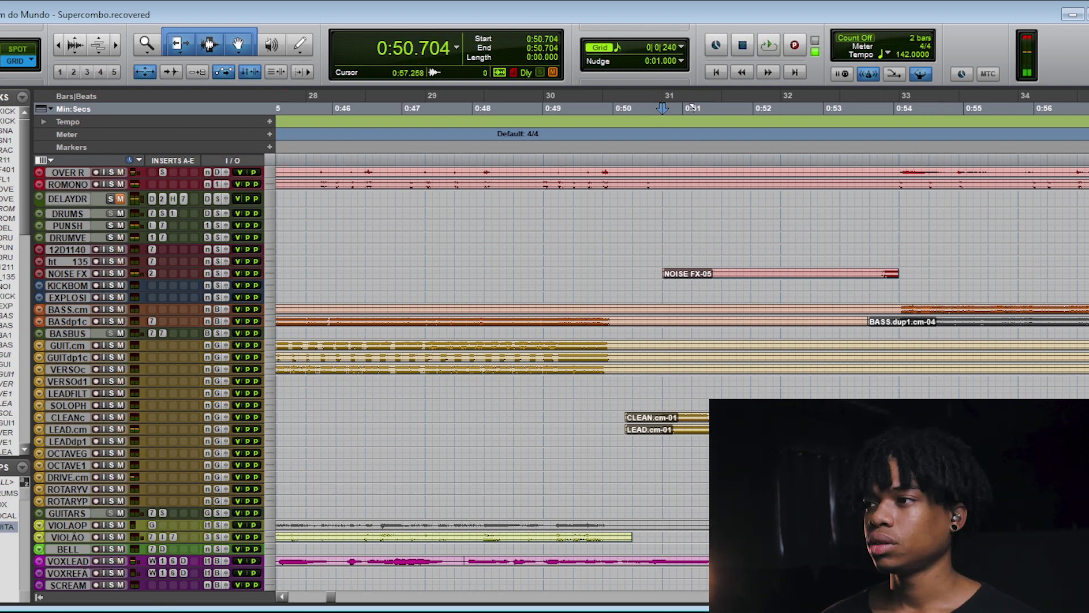
Audition the sprc reference track in solo from 0:50.704, stop playback and turn its solo off.
scroll(397, 340, down, 15)
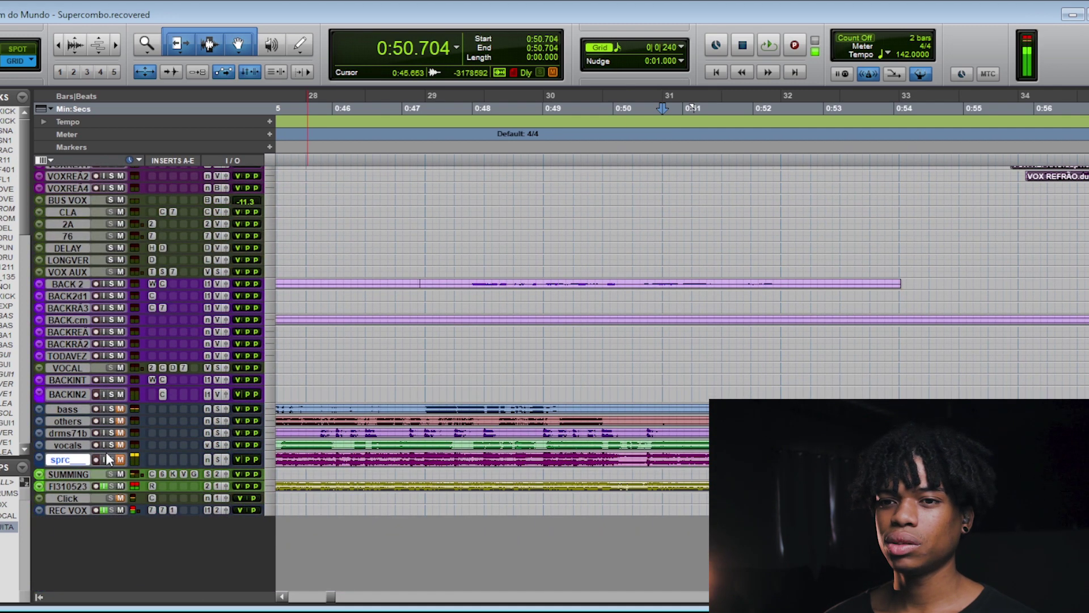
click(112, 459)
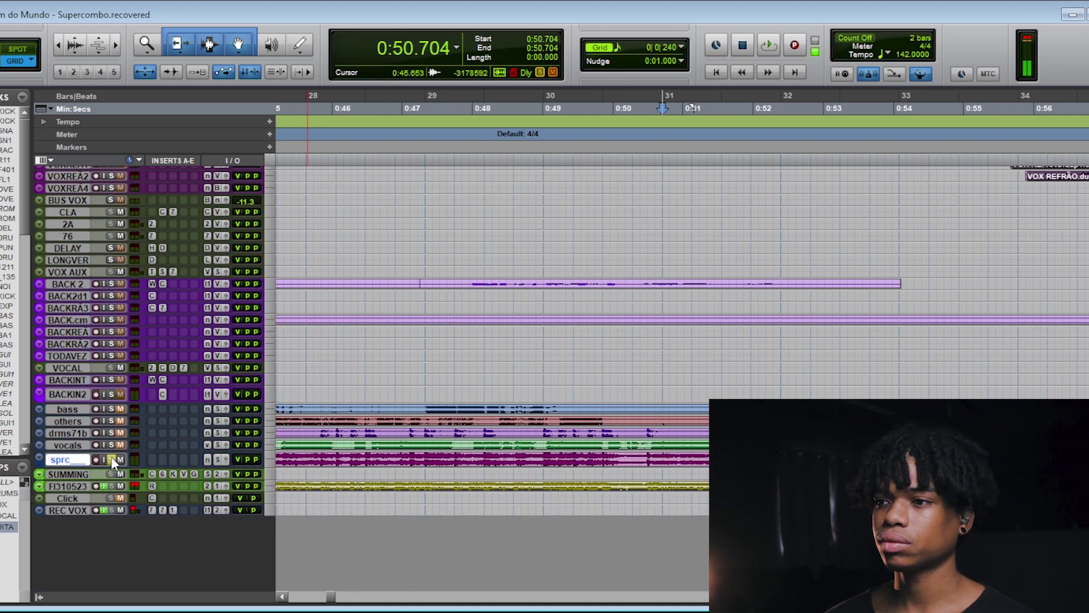
key(space)
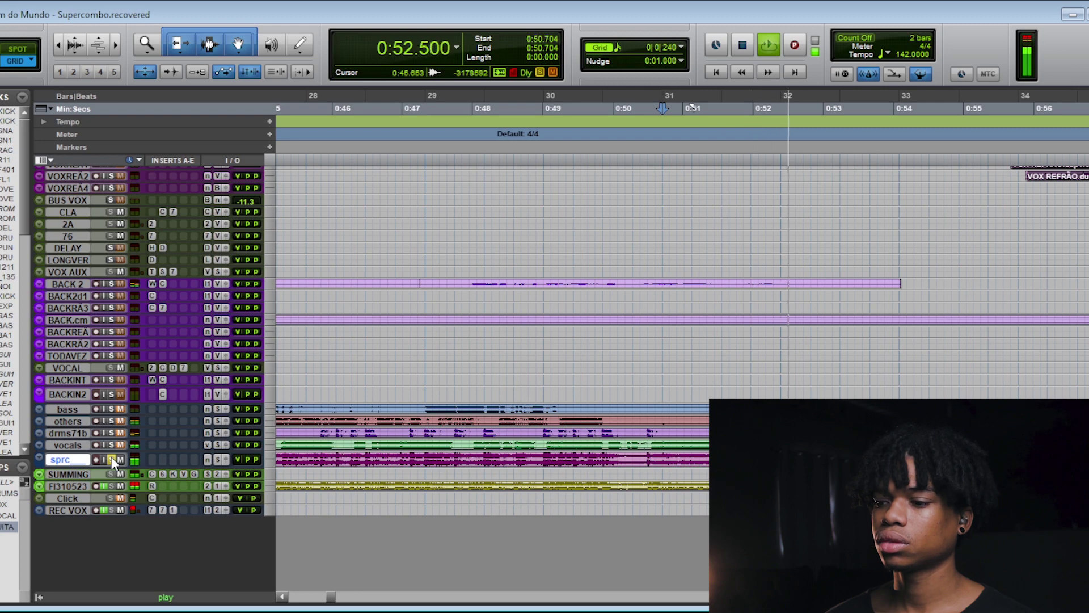
key(space)
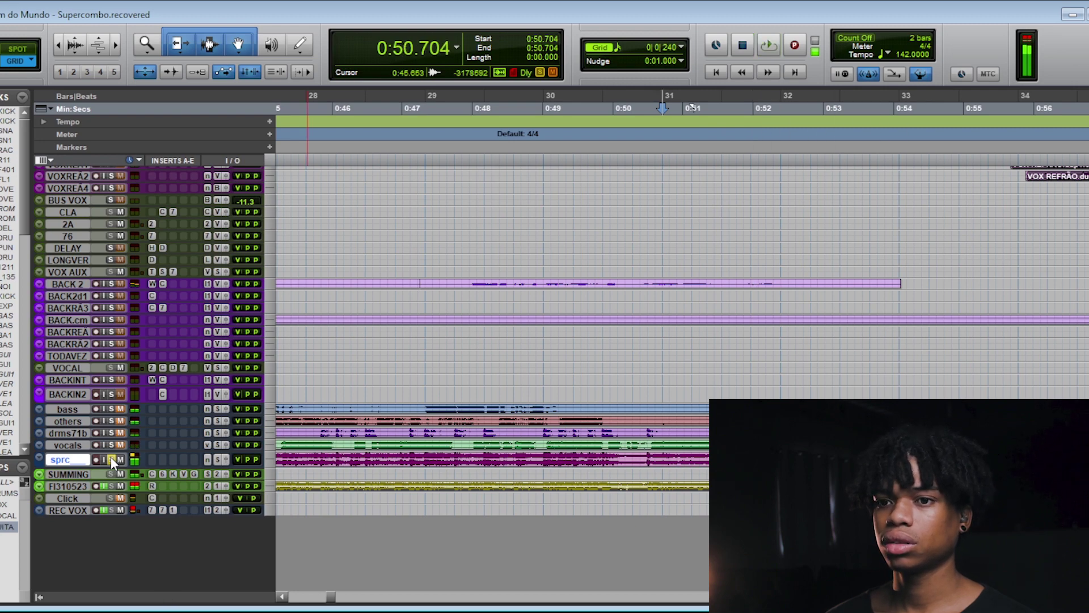
click(113, 460)
Play the full mix from 0:53.661, near the end of the NOISE FX clip, and stop playback.
scroll(533, 418, up, 15)
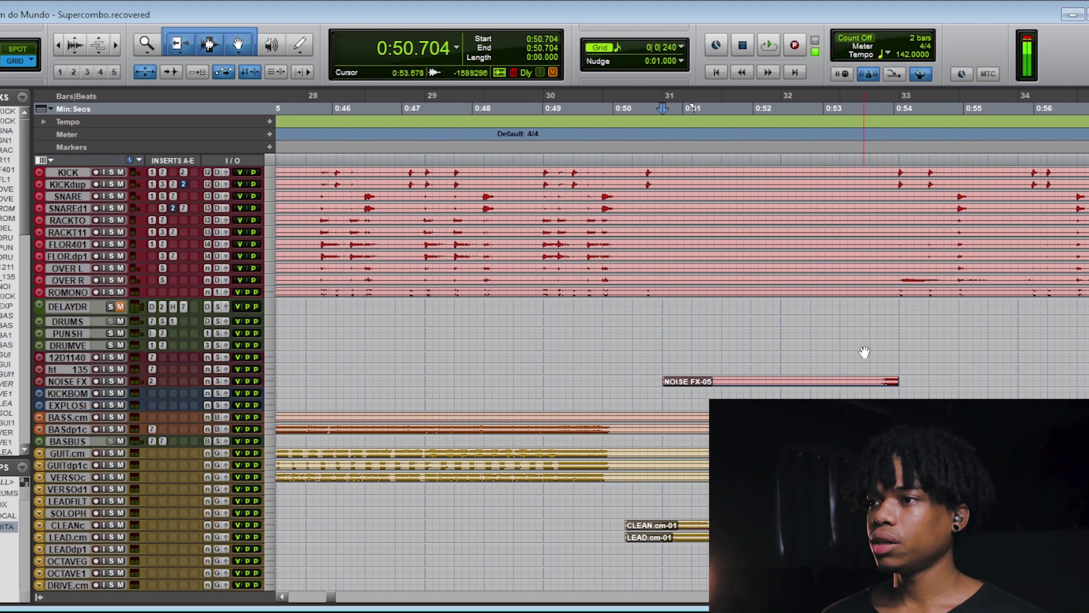
click(867, 355)
key(space)
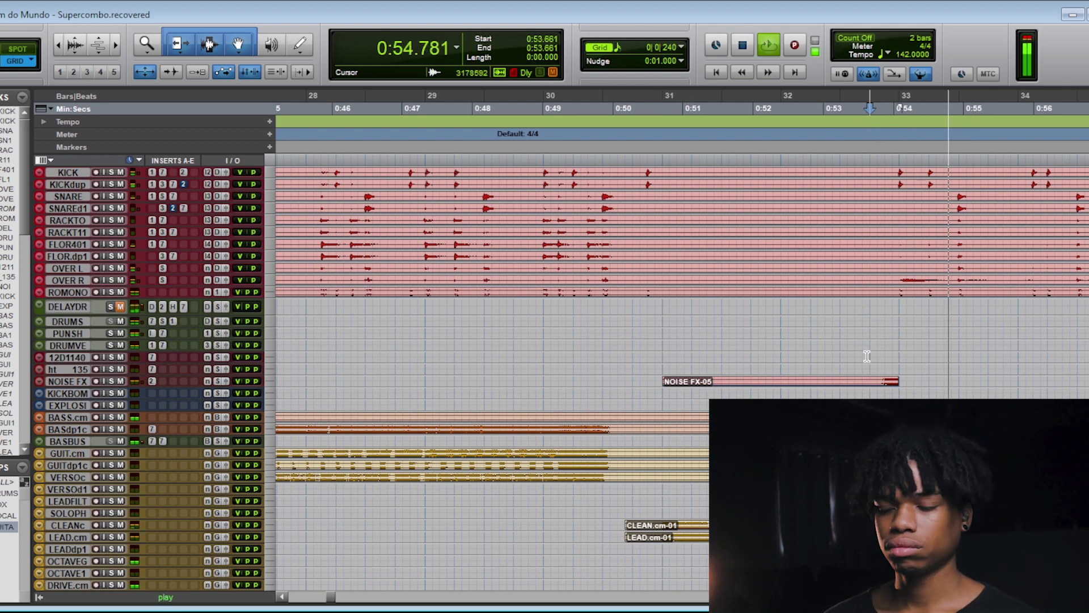
scroll(866, 357, down, 4)
key(ctrl+bracketleft)
key(ctrl+bracketleft)
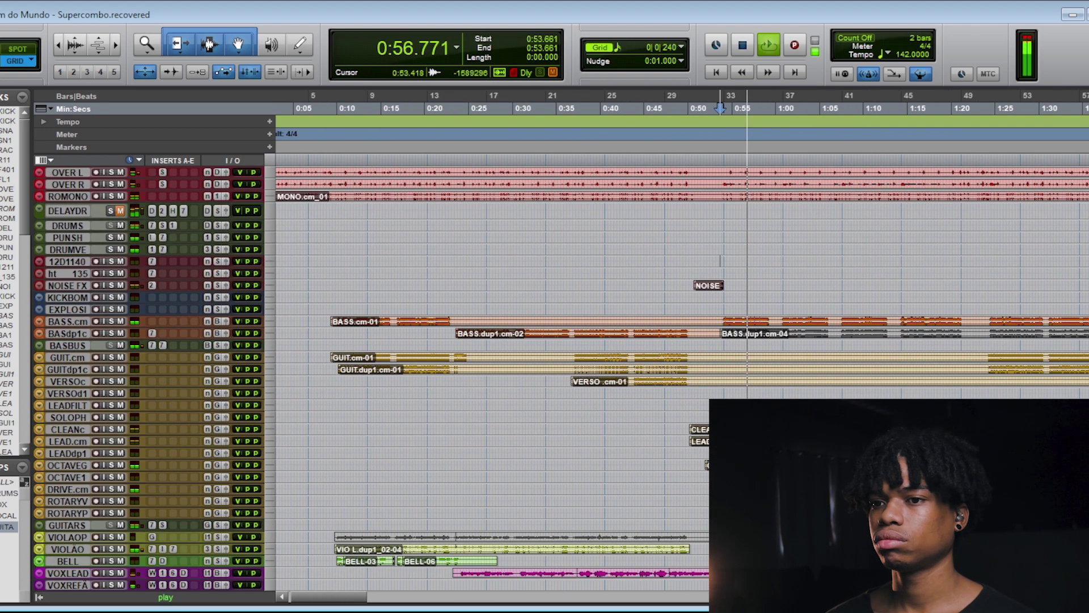
scroll(613, 468, down, 3)
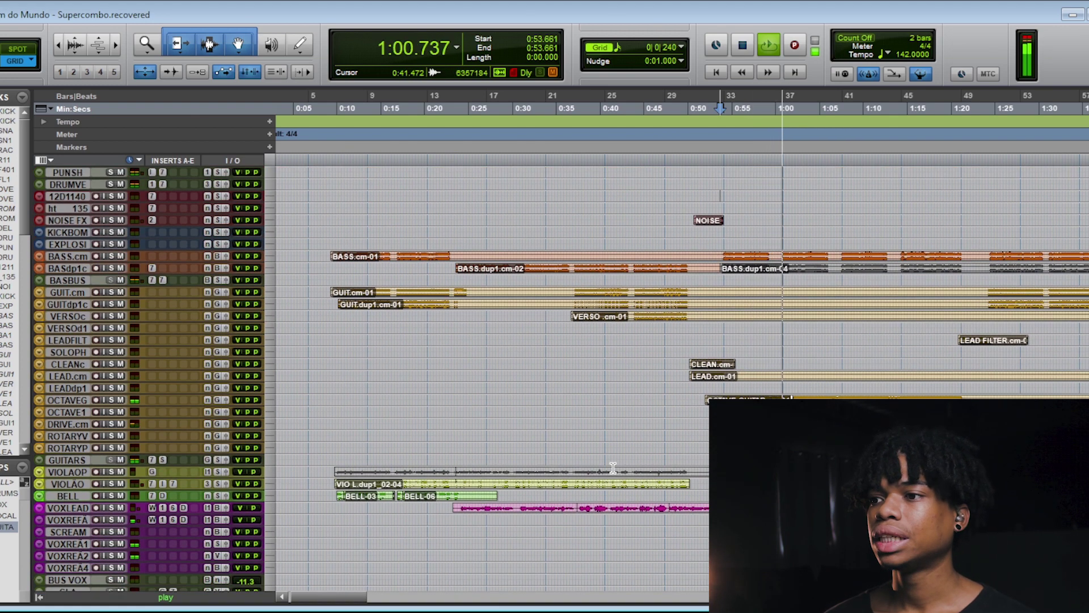
key(space)
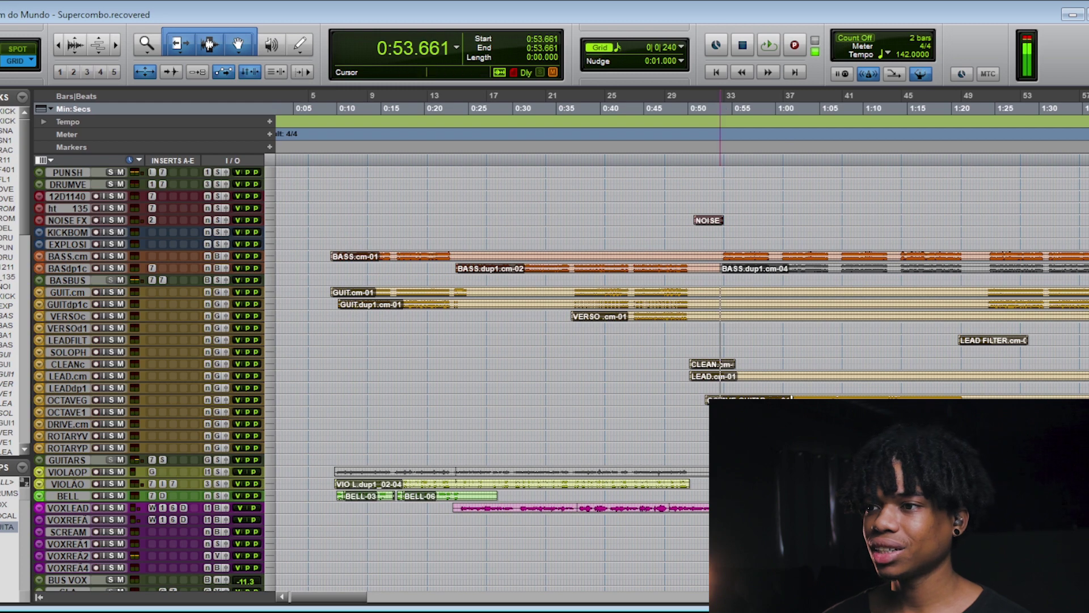
Replay the section from 0:53.661 with the VIOLAO track muted and unmuted, and stop playback.
key(ctrl+])
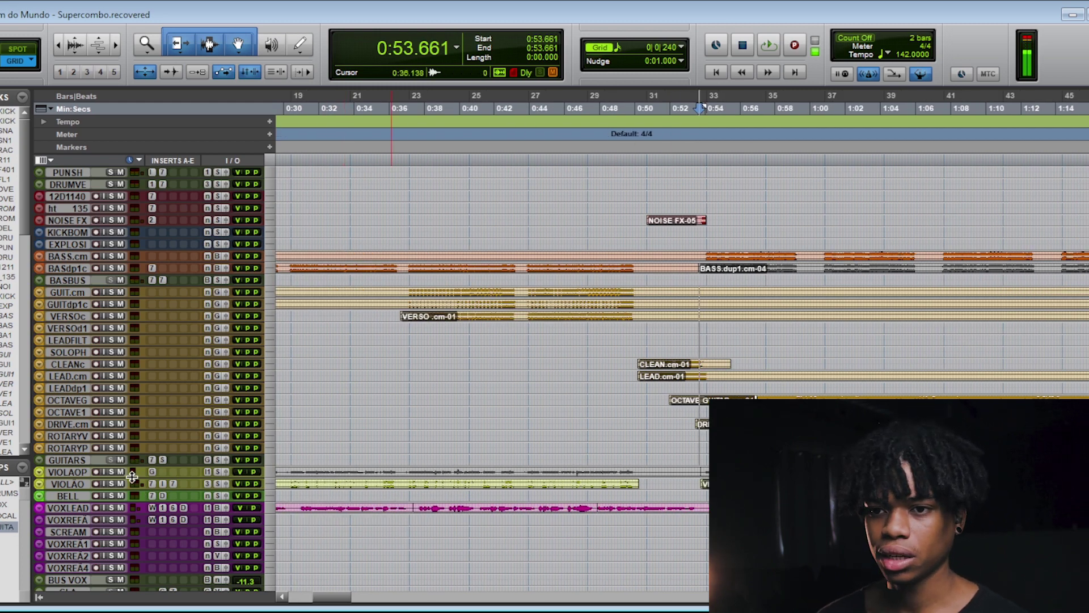
key(space)
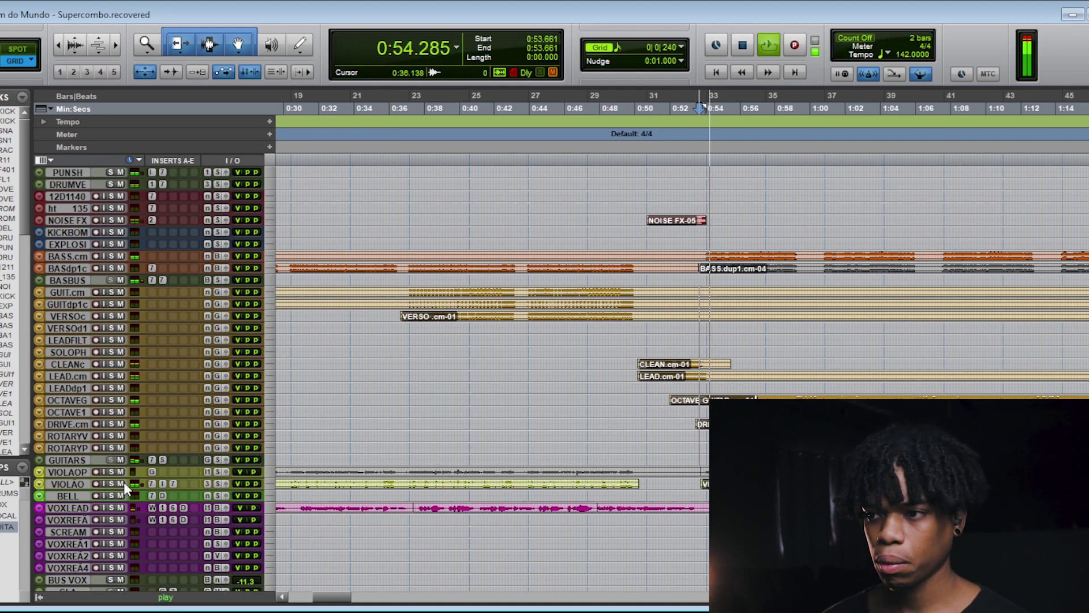
click(122, 483)
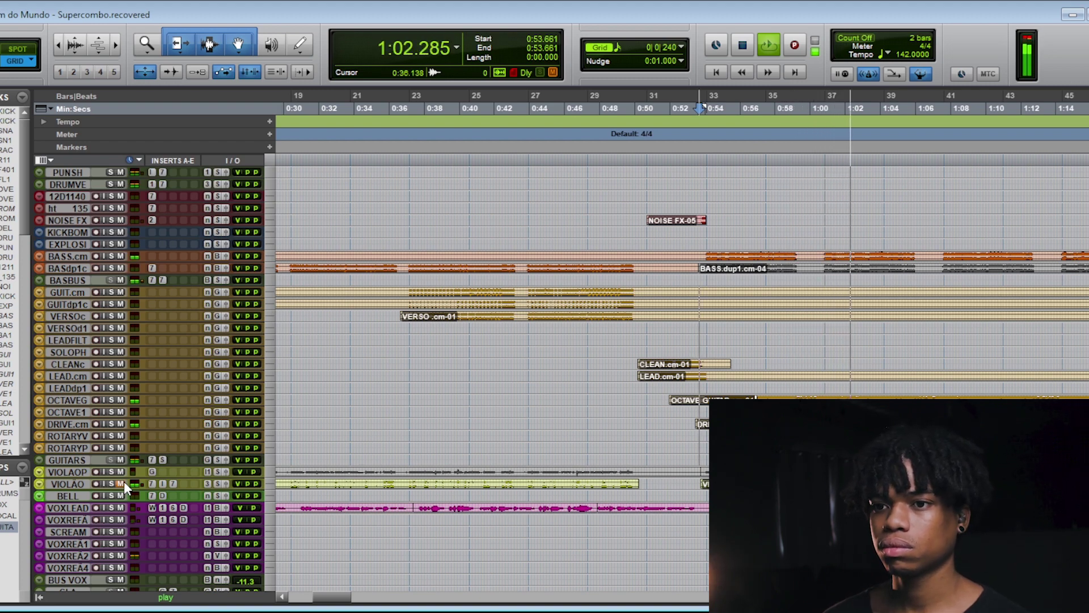
click(123, 483)
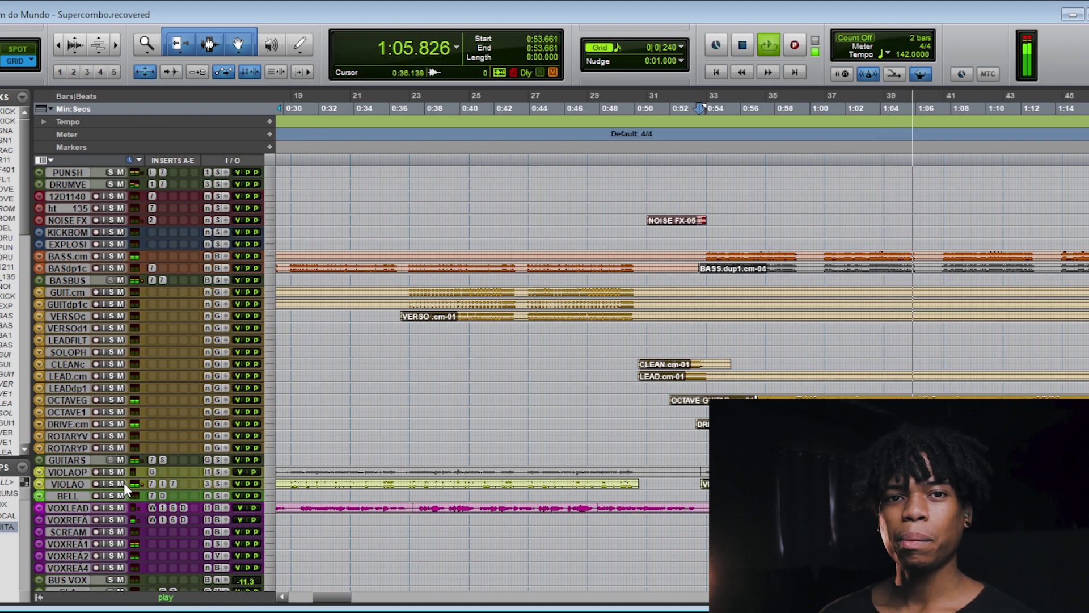
key(space)
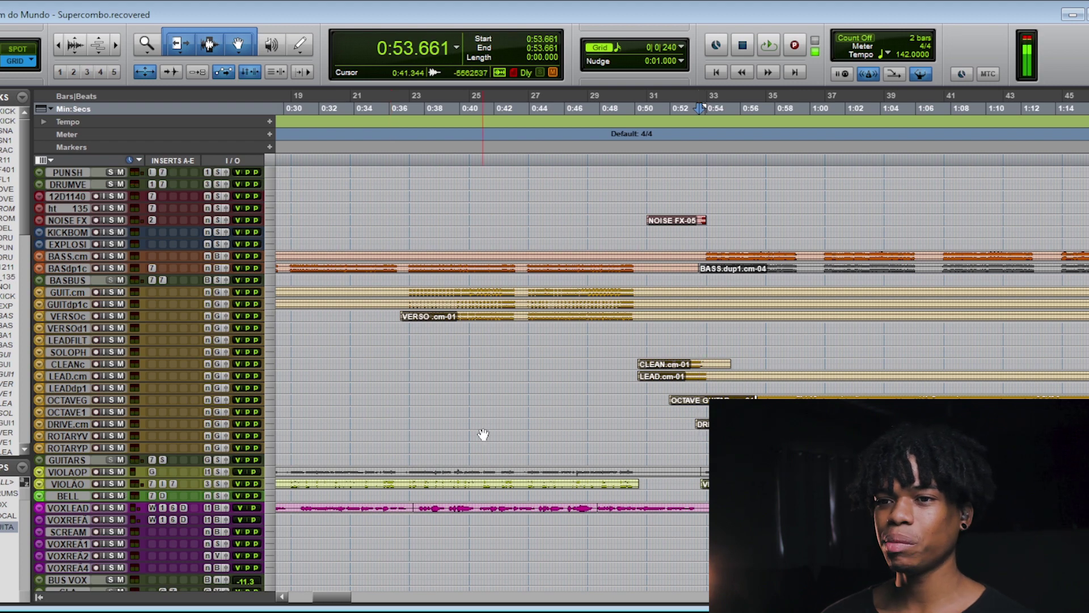
Audition the guitar tracks in solo from 0:53.873, add the VIOLAO track to the solo, stop playback and clear the solos.
click(703, 446)
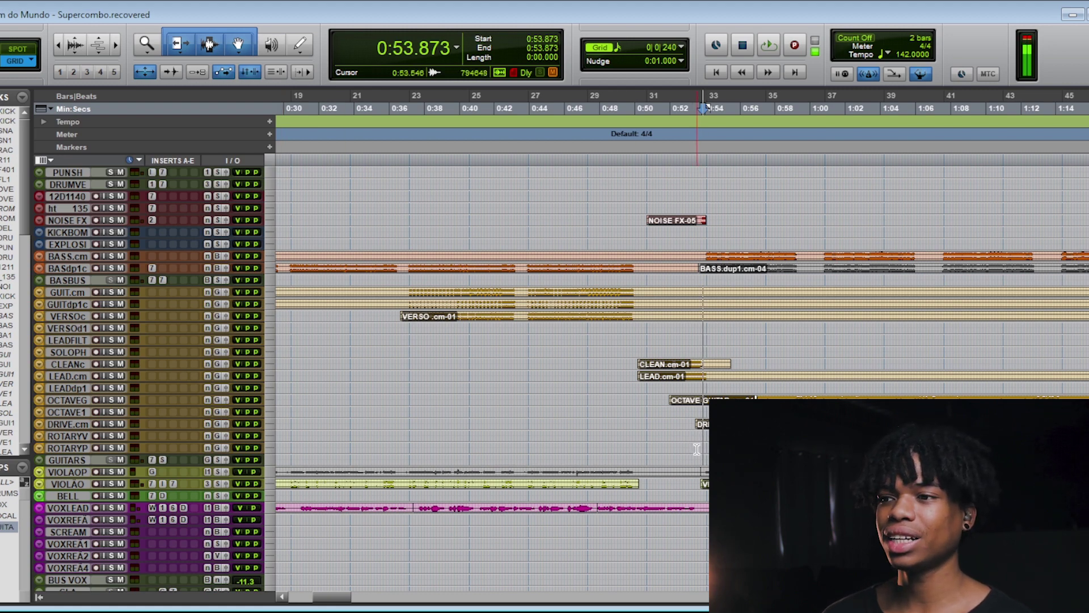
key(space)
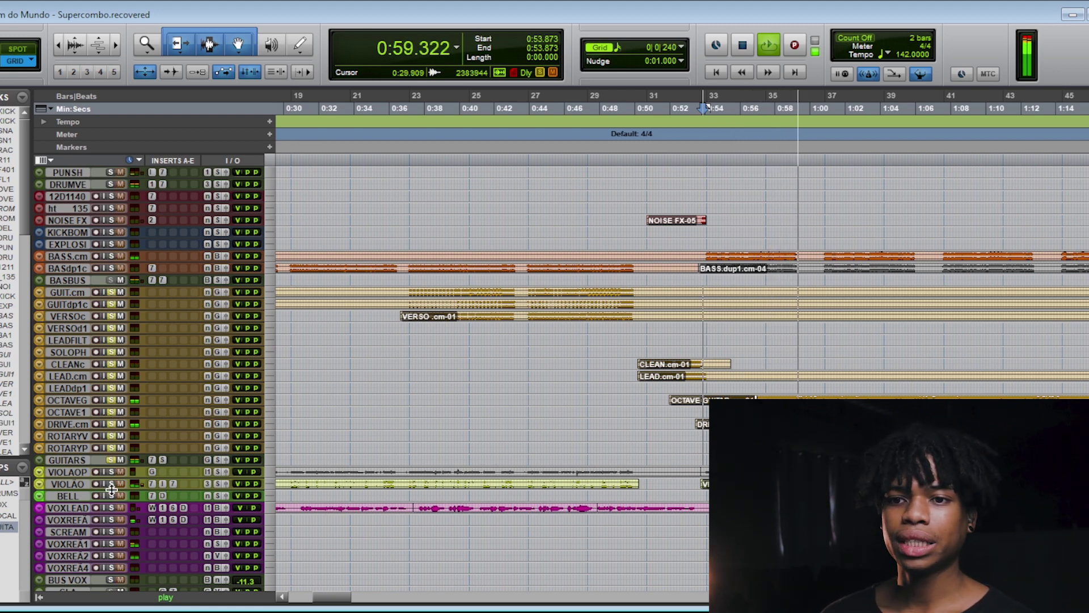
key(space)
key(space)
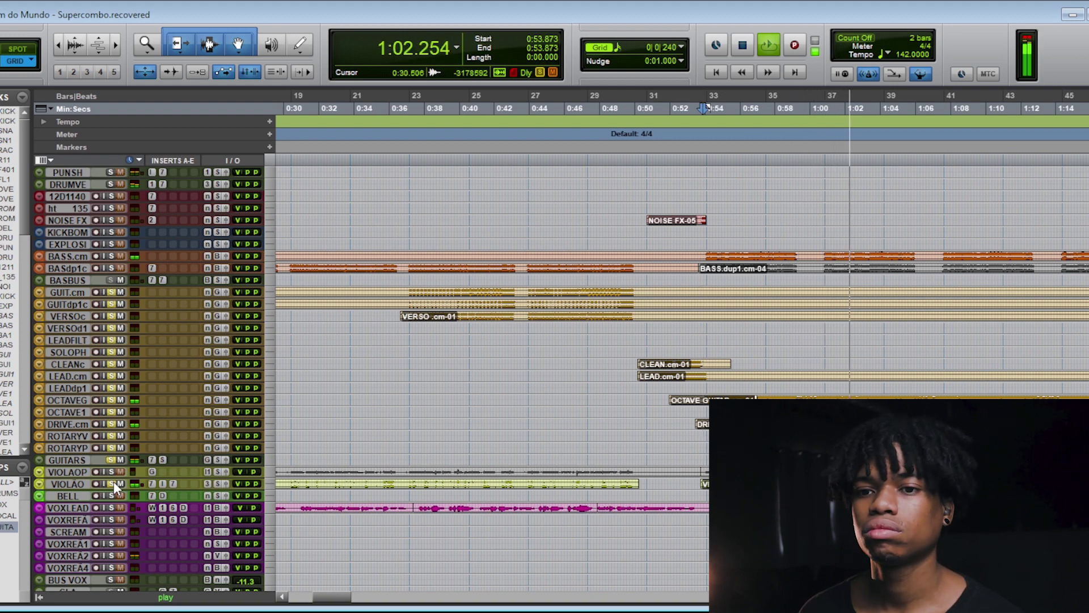
key(space)
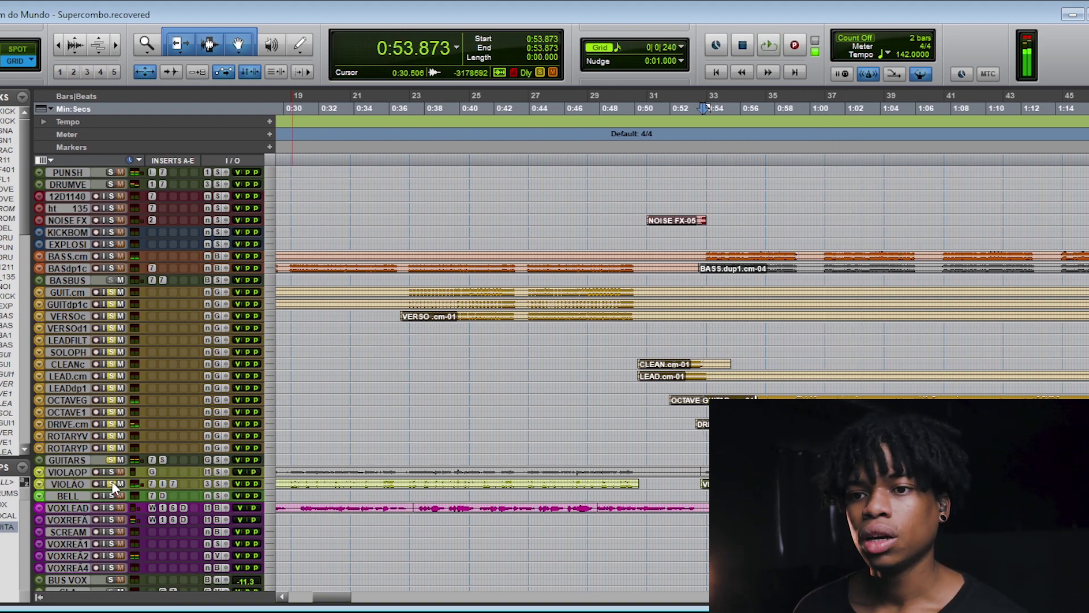
alt+click(111, 402)
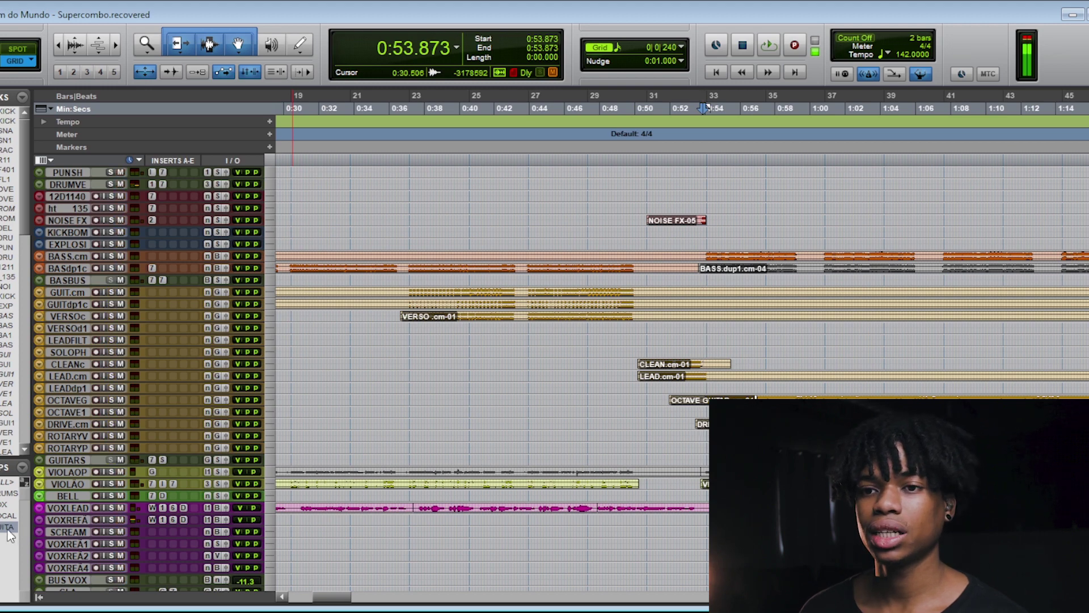
Audition the OCTAVEG track in solo from 0:53.873, replay it together with DRIVE.cm, and stop playback with solos off.
click(109, 400)
key(space)
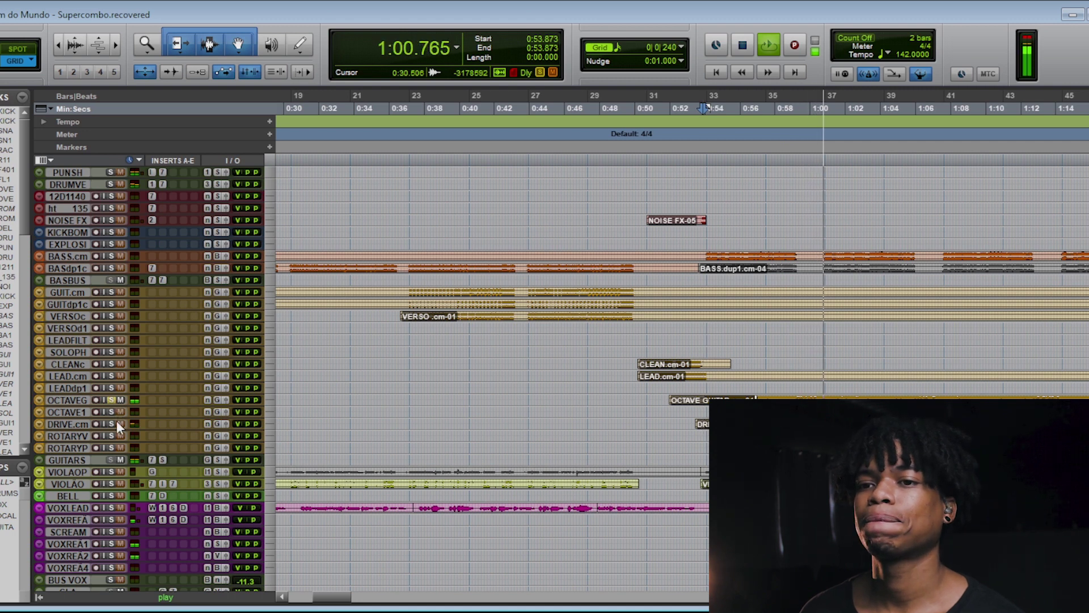
key(space)
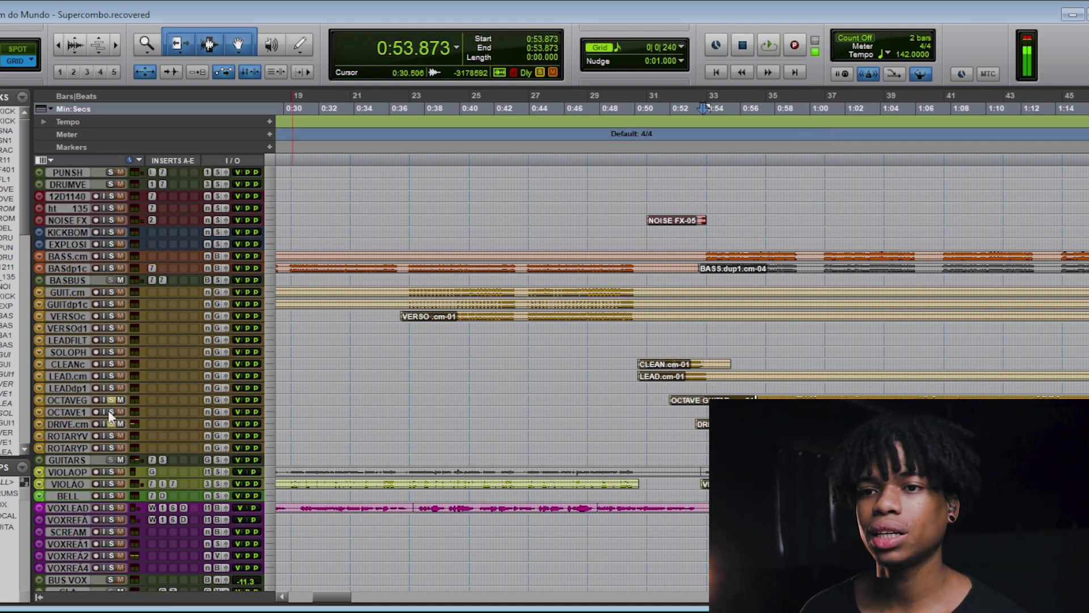
key(space)
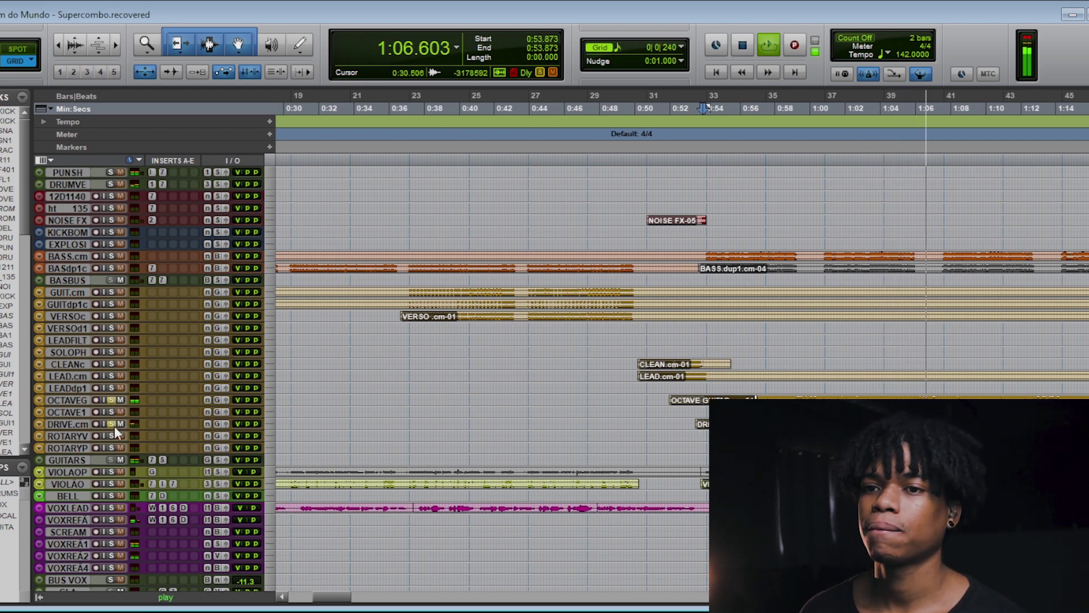
key(space)
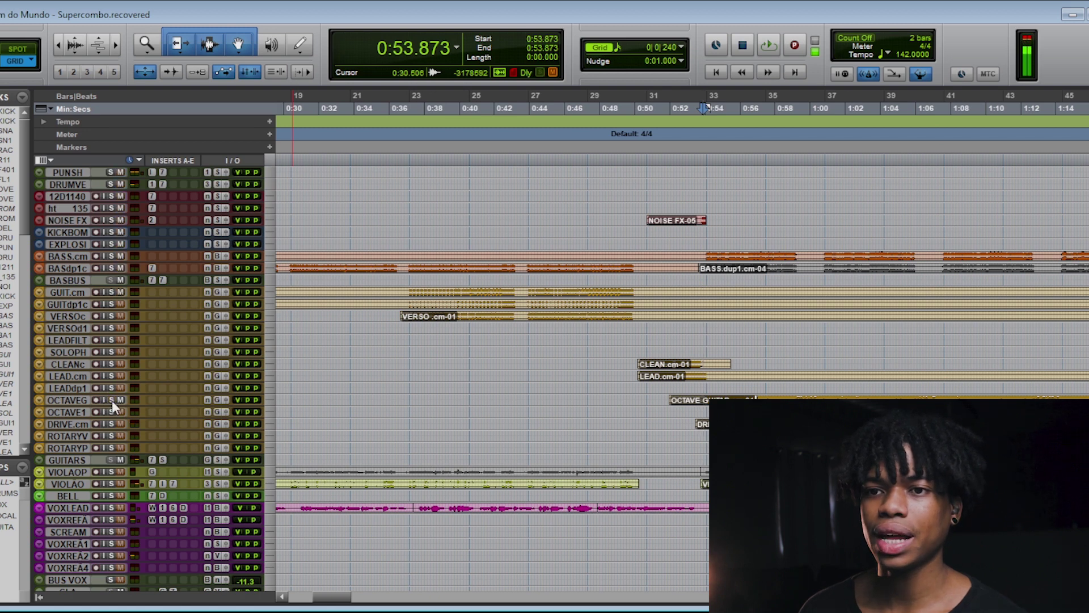
Audition the BASS.cm track in solo from 0:53.873, add the drums group to the solo, and stop playback.
key(space)
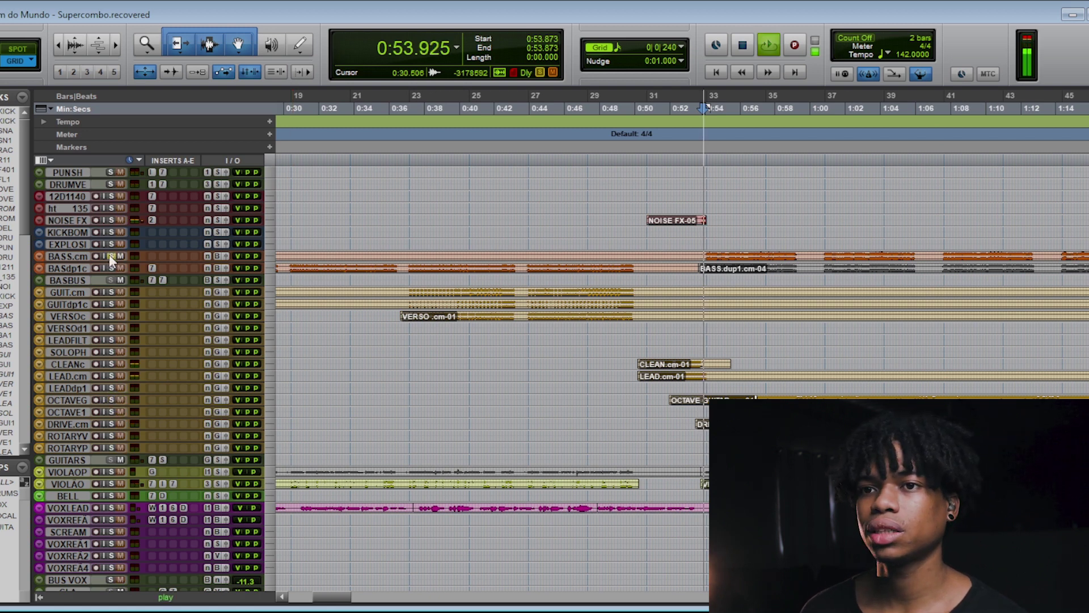
click(111, 256)
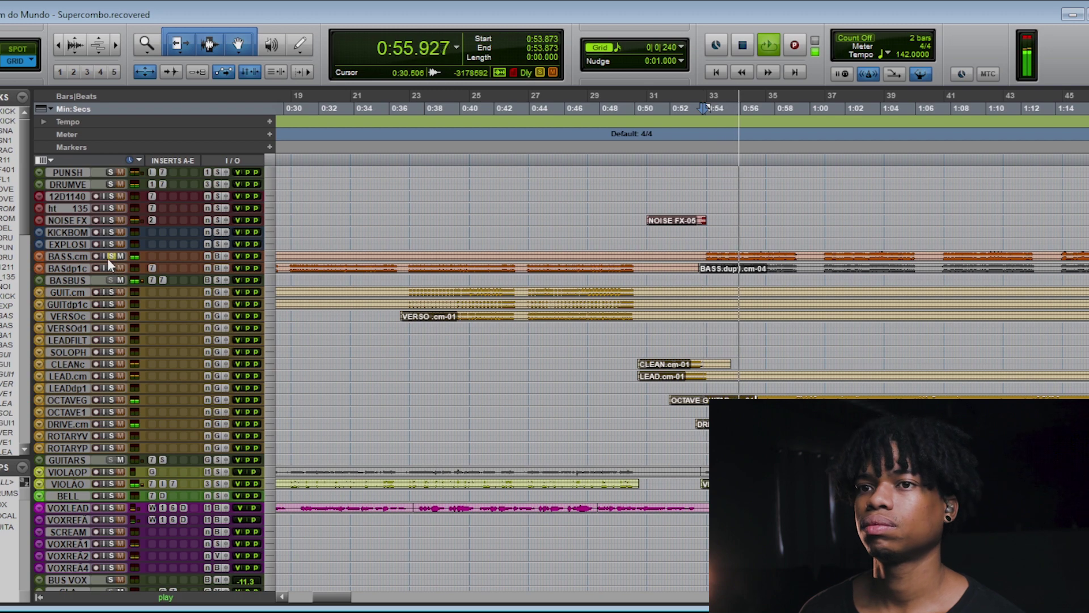
scroll(108, 265, up, 5)
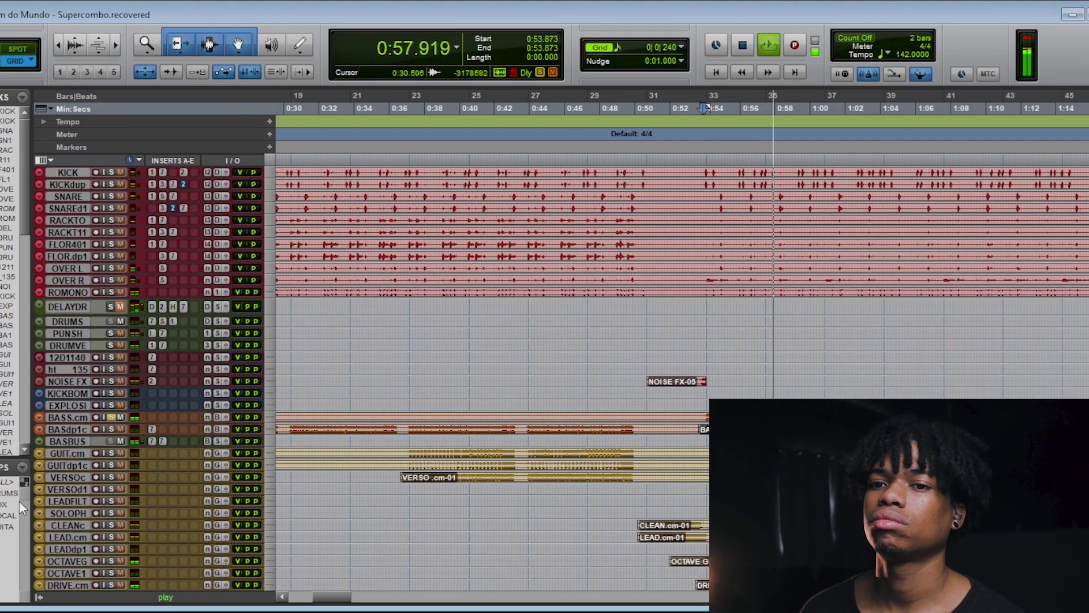
click(112, 256)
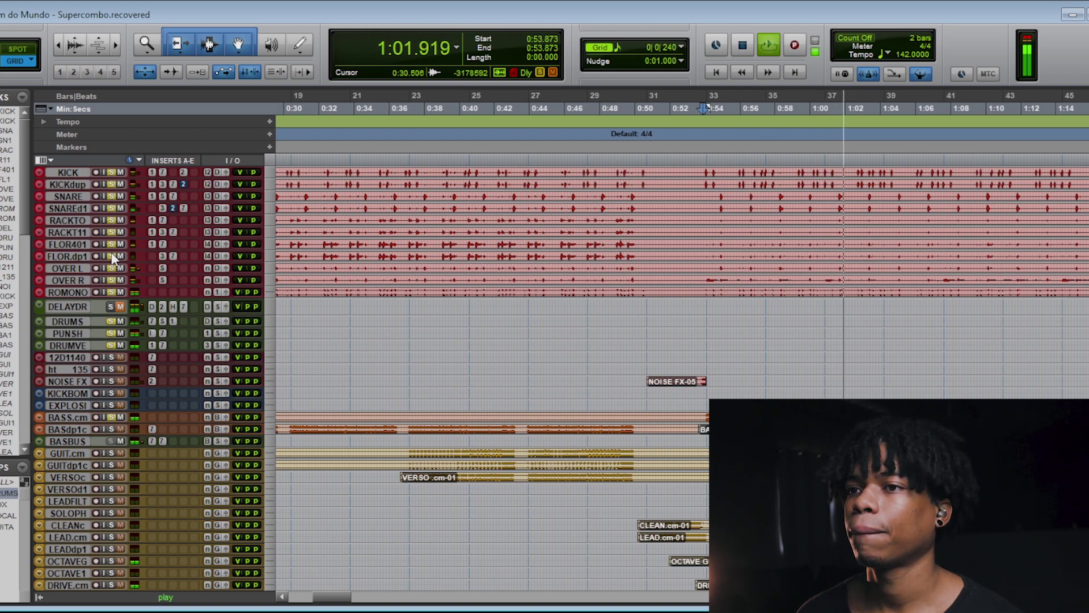
click(114, 417)
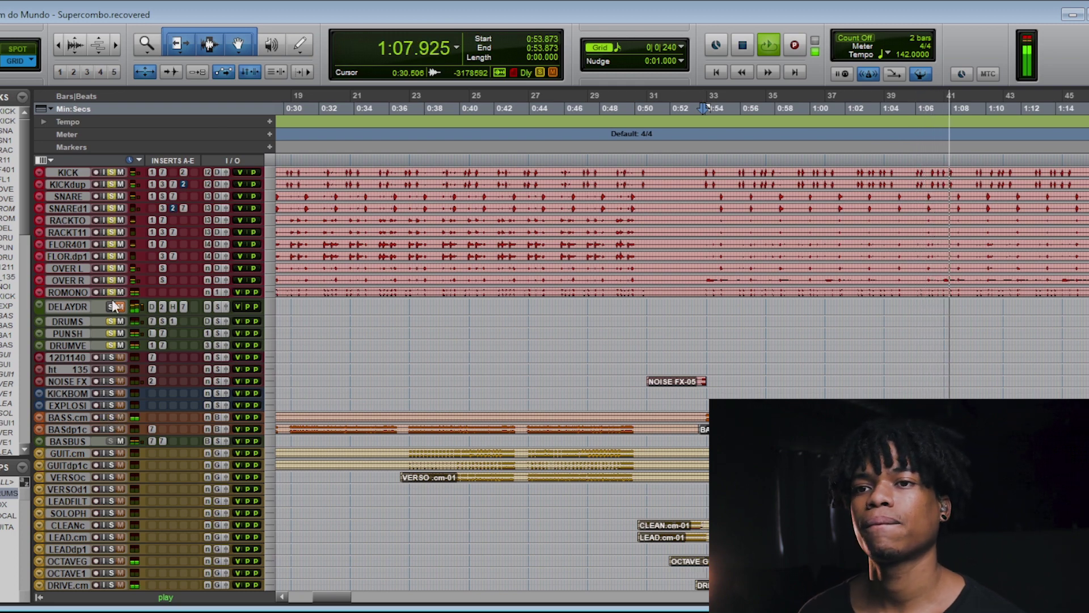
key(space)
Audition the vocals reference stem in solo from 0:55.774, near the start of the VOX REFRÃO clips, and stop playback.
scroll(738, 286, down, 10)
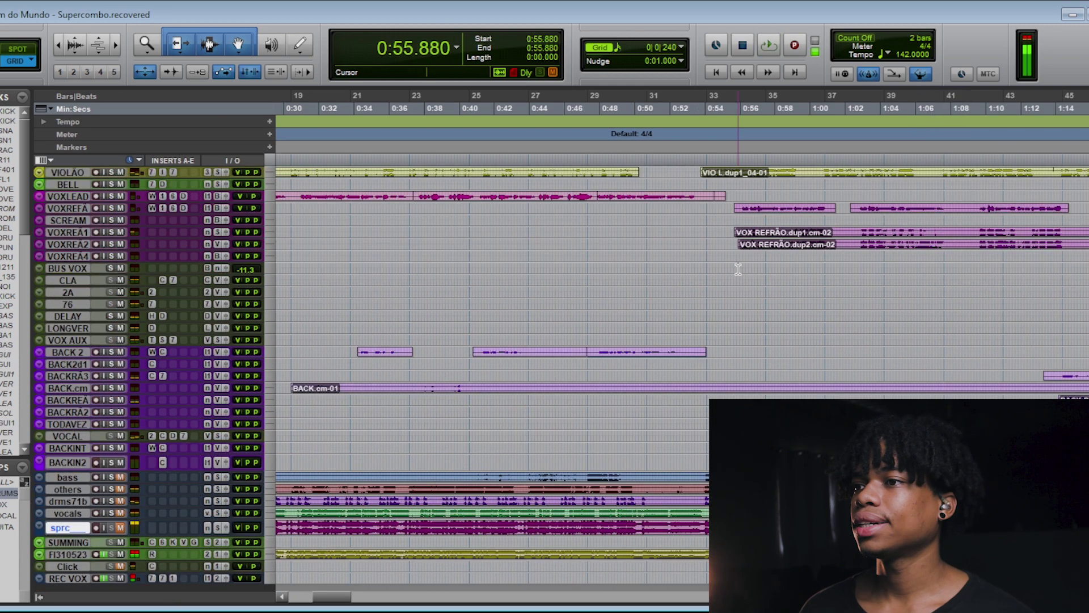
scroll(738, 274, up, 5)
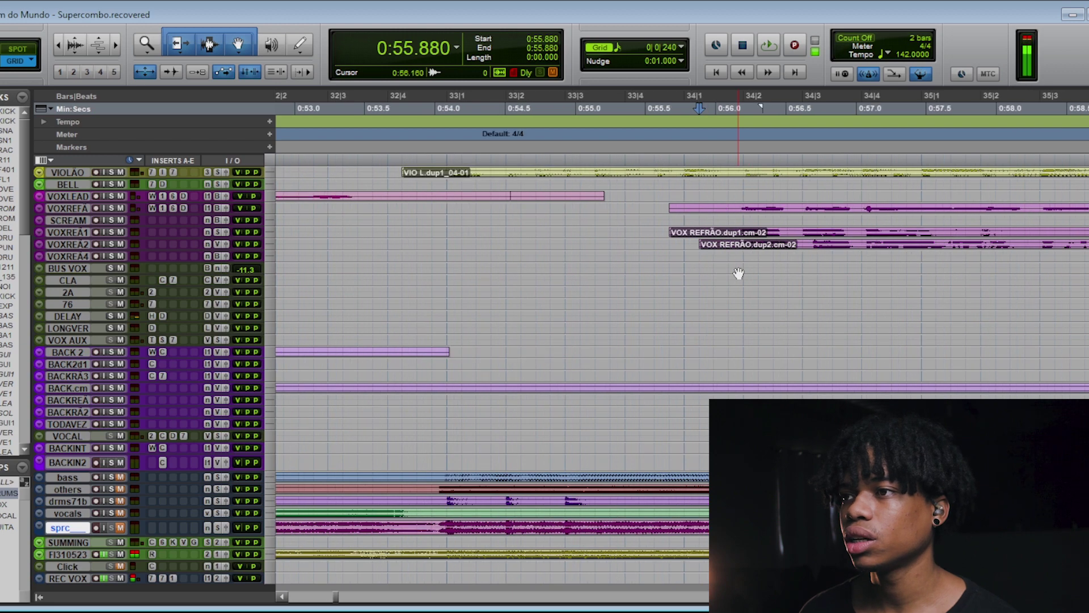
scroll(687, 261, down, 3)
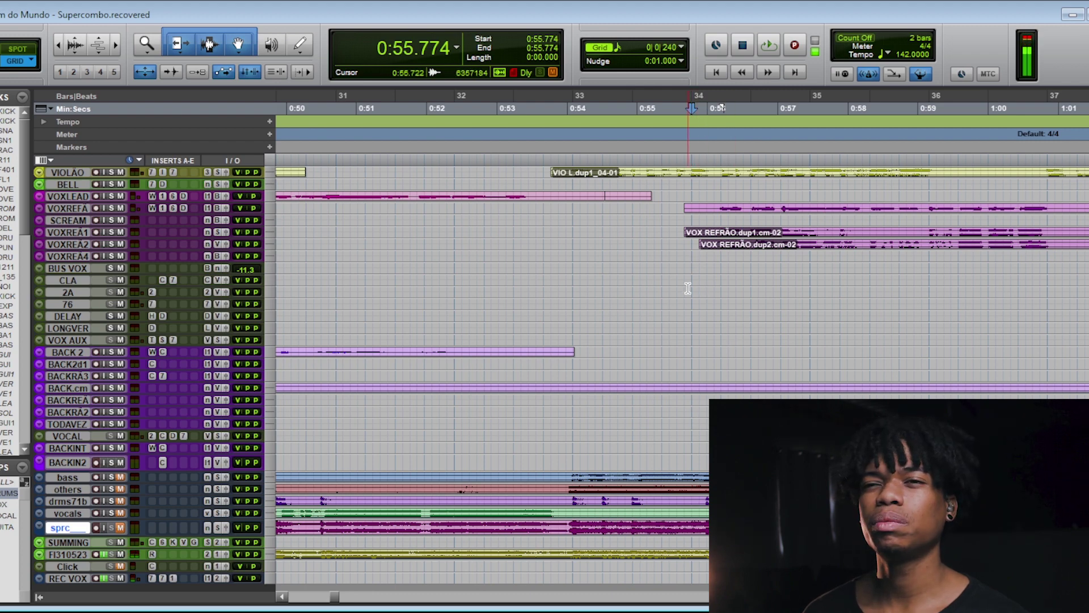
scroll(667, 309, down, 3)
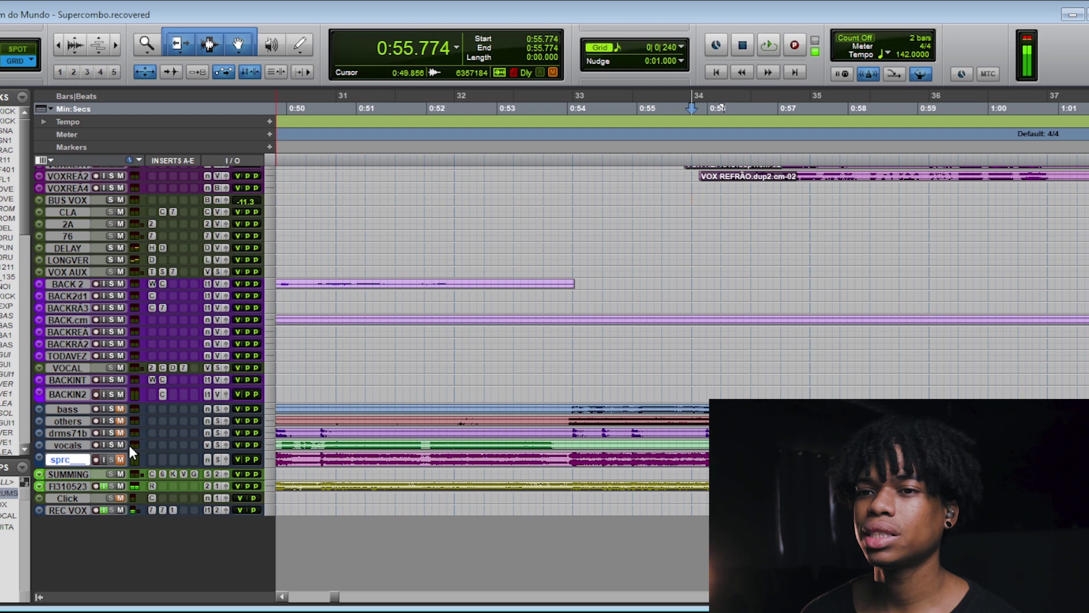
click(111, 445)
key(space)
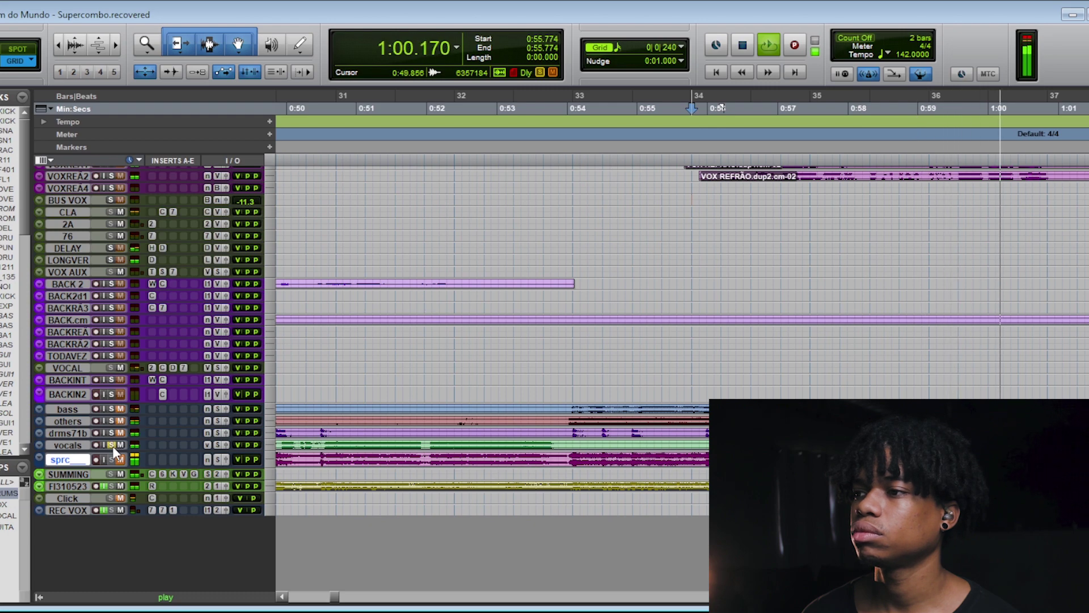
key(space)
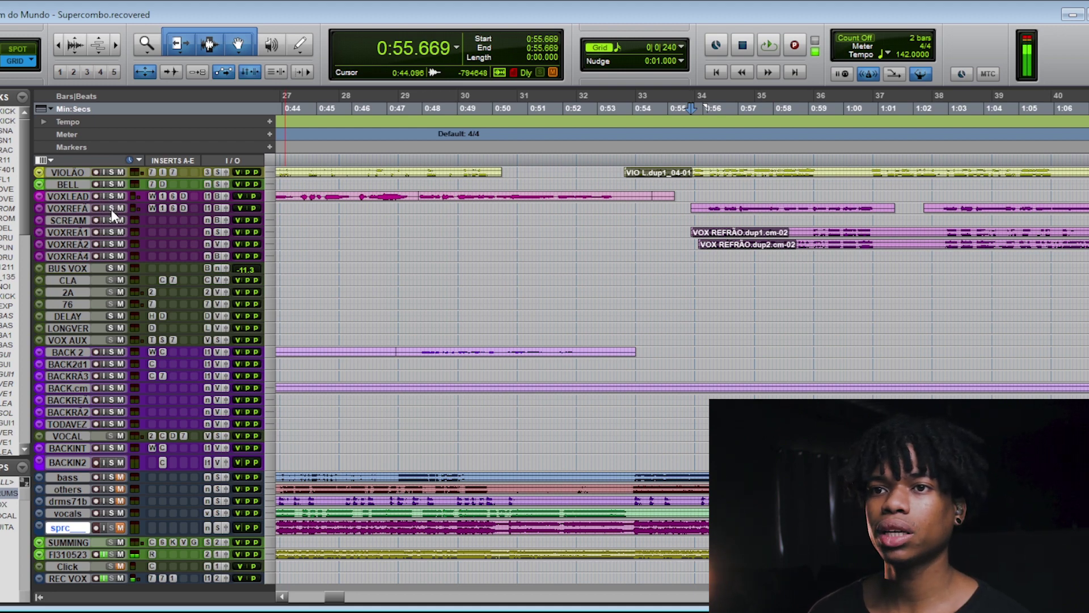
Audition the VOXREFÃ chorus vocal in solo from 0:55.669, stop playback and turn its solo off.
click(111, 208)
key(space)
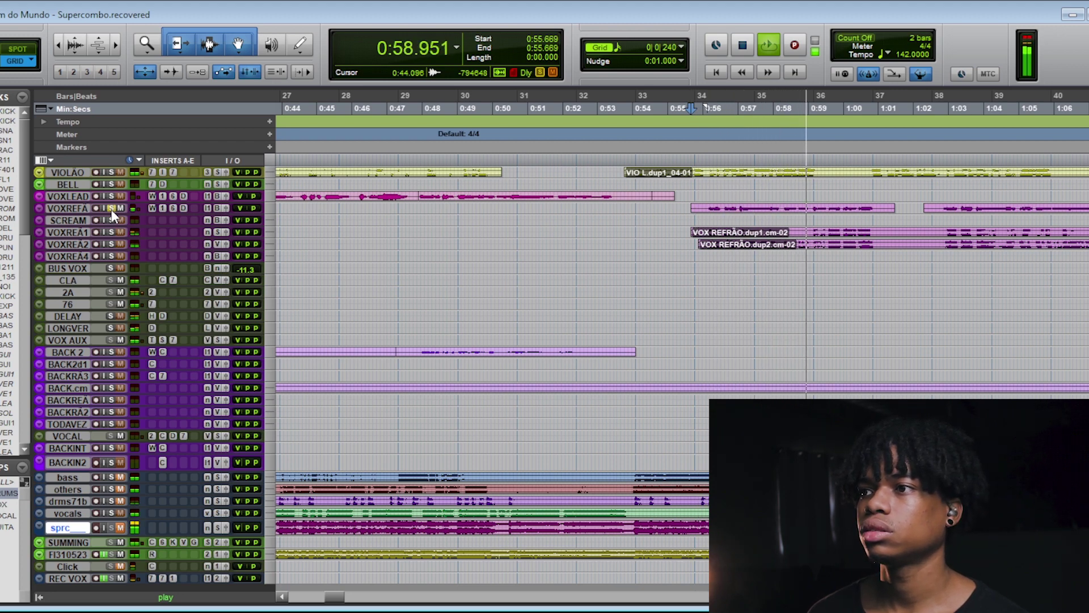
key(space)
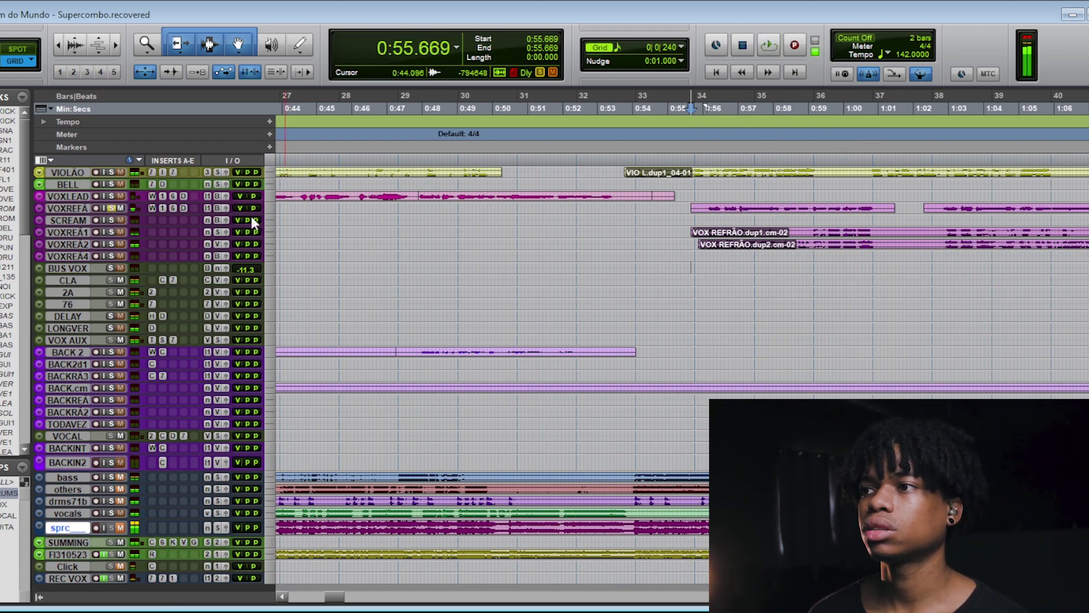
click(111, 208)
Audition the VOXREA1 vocal double in solo from 0:55.669, stop playback and turn its solo off.
click(111, 233)
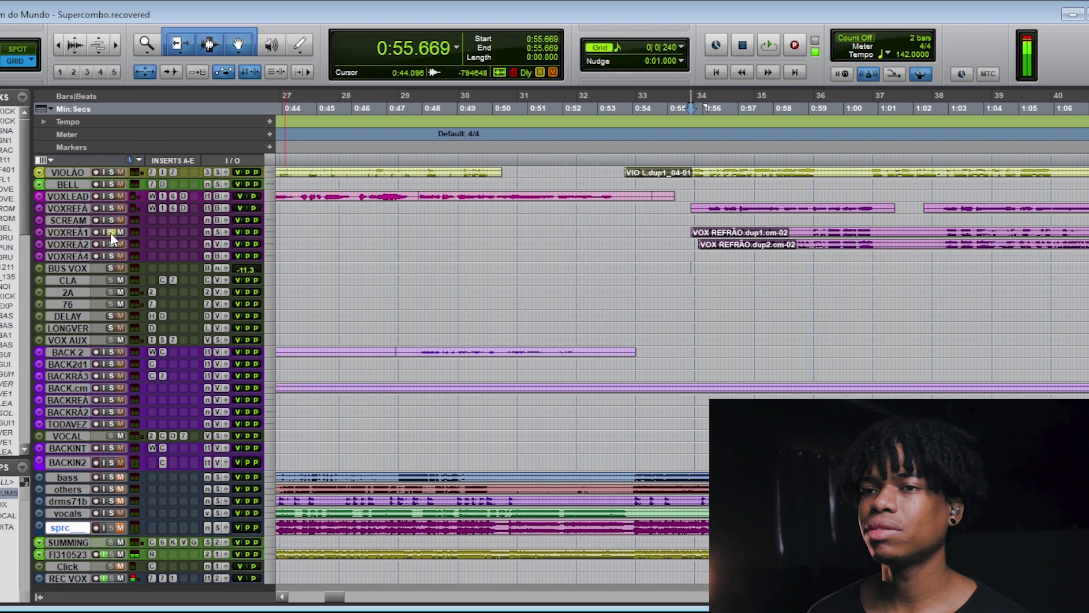
key(space)
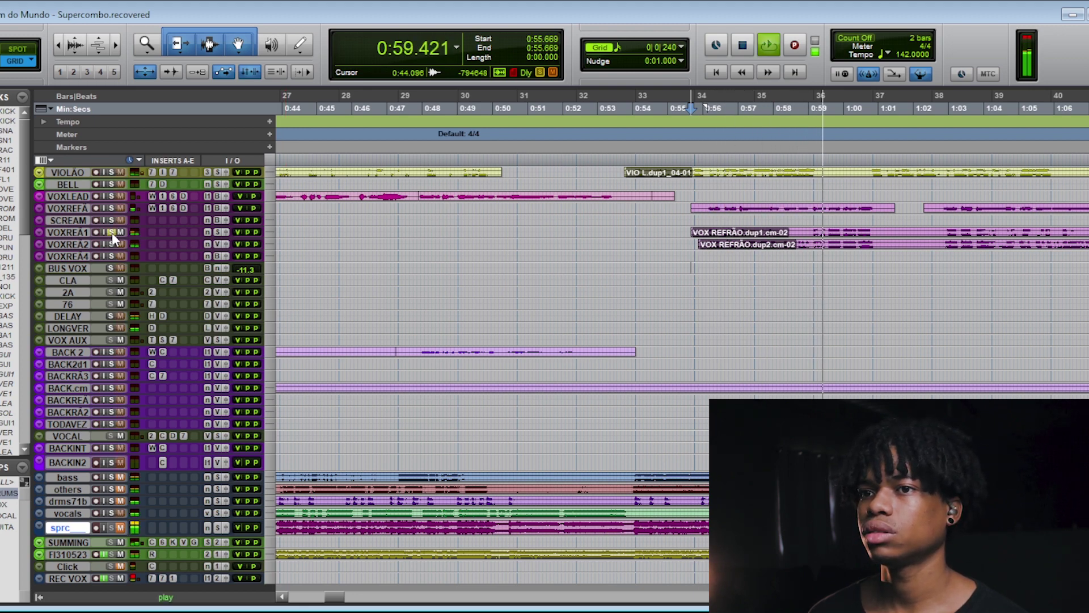
key(space)
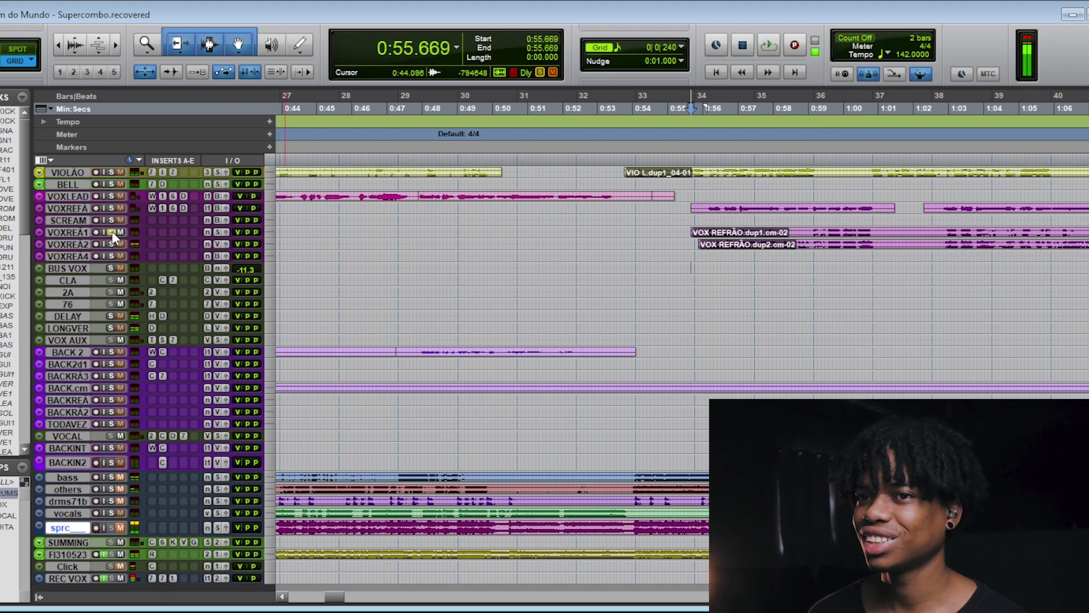
click(110, 232)
Audition VOXREA2 alone and the whole vocal group in solo from 0:55.669, ending with playback stopped and solos off.
click(110, 243)
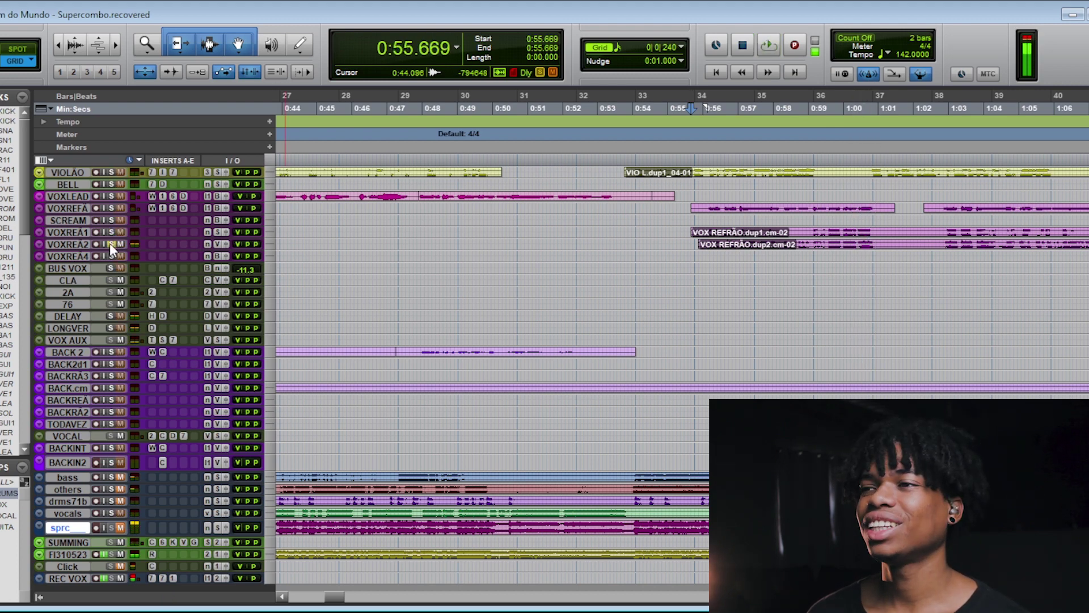
key(space)
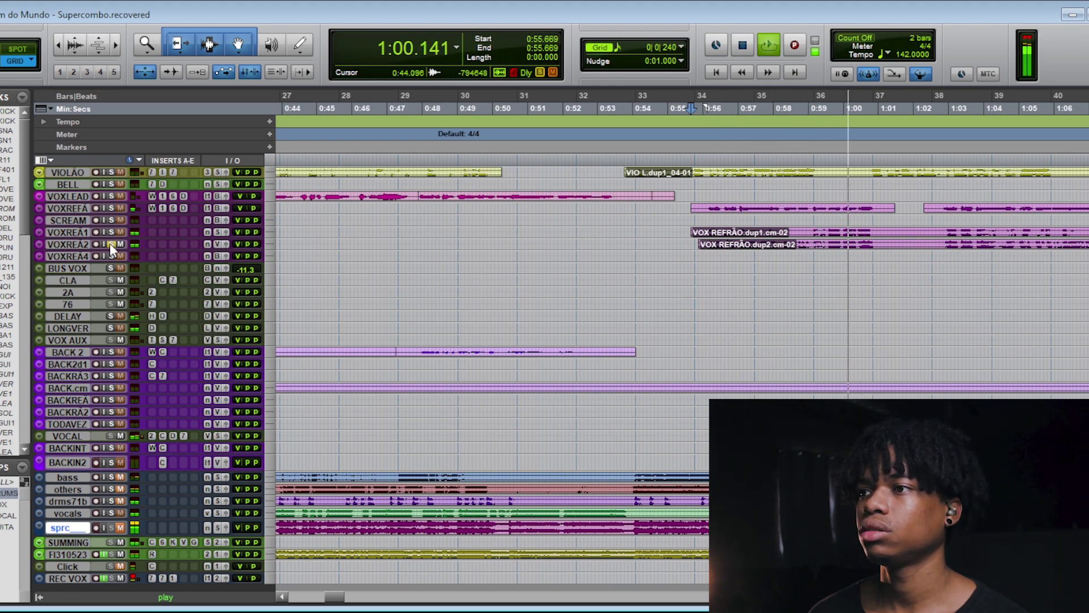
key(space)
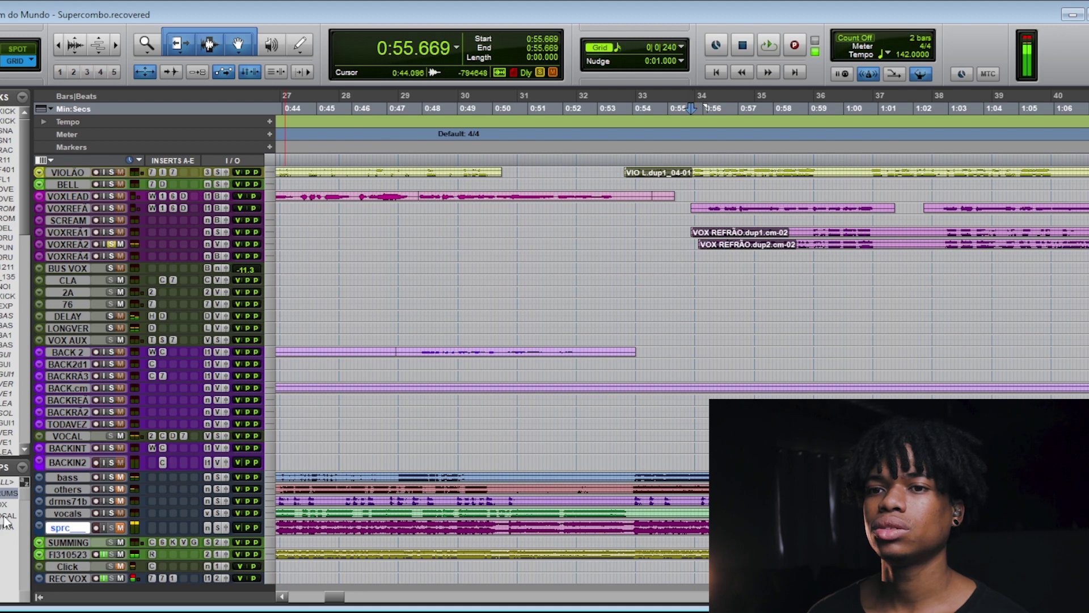
key(space)
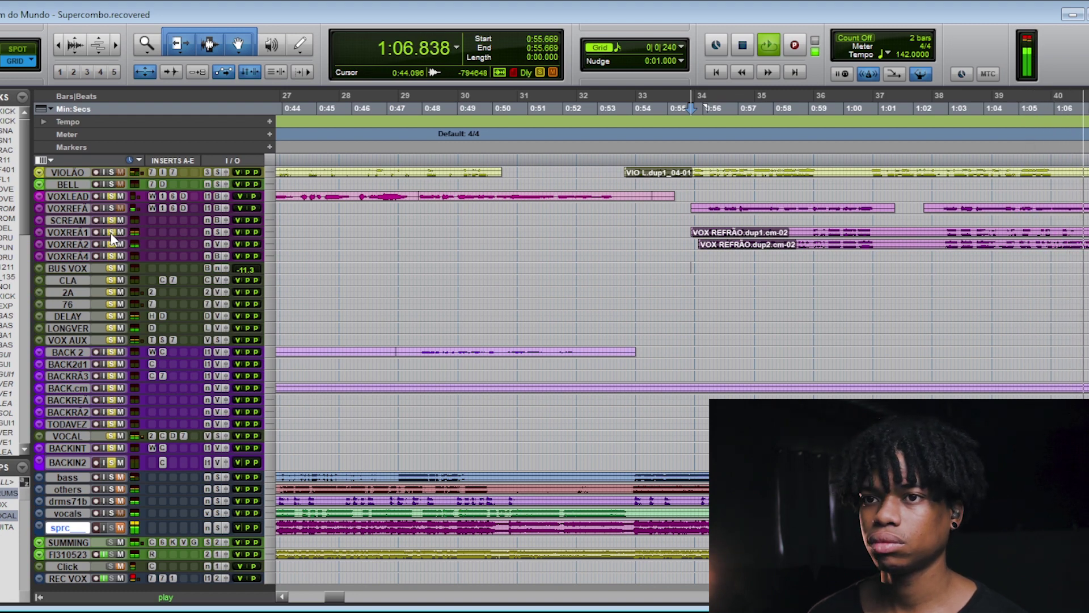
key(space)
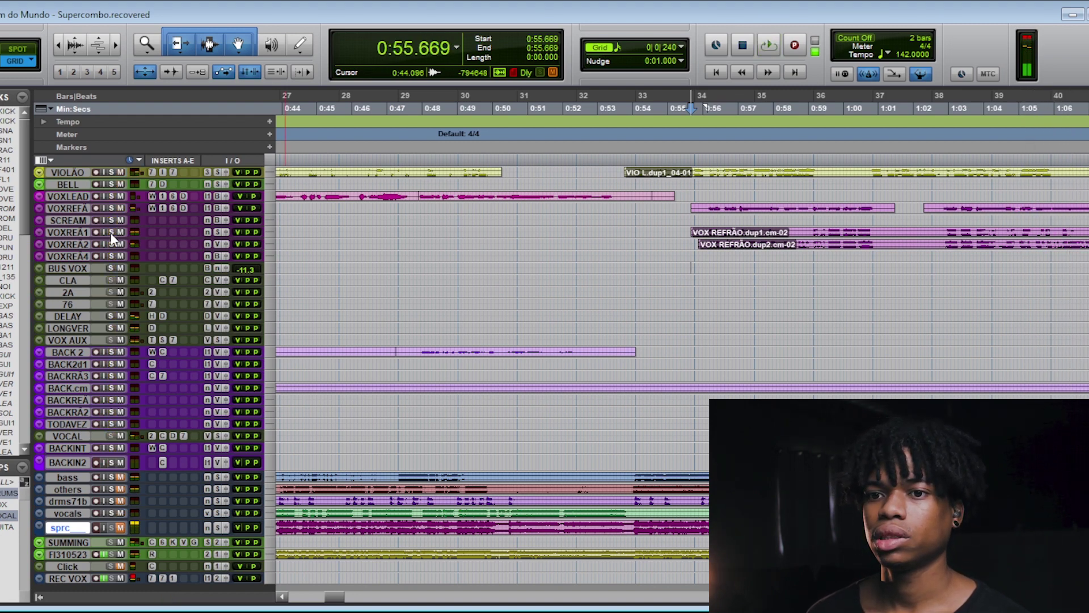
Audition the full mix from 1:13.943, looking over the bass, guitar, violão and vocal clips, and stop playback.
key(ctrl+bracketleft)
key(ctrl+bracketleft)
click(856, 279)
key(ctrl+bracketright)
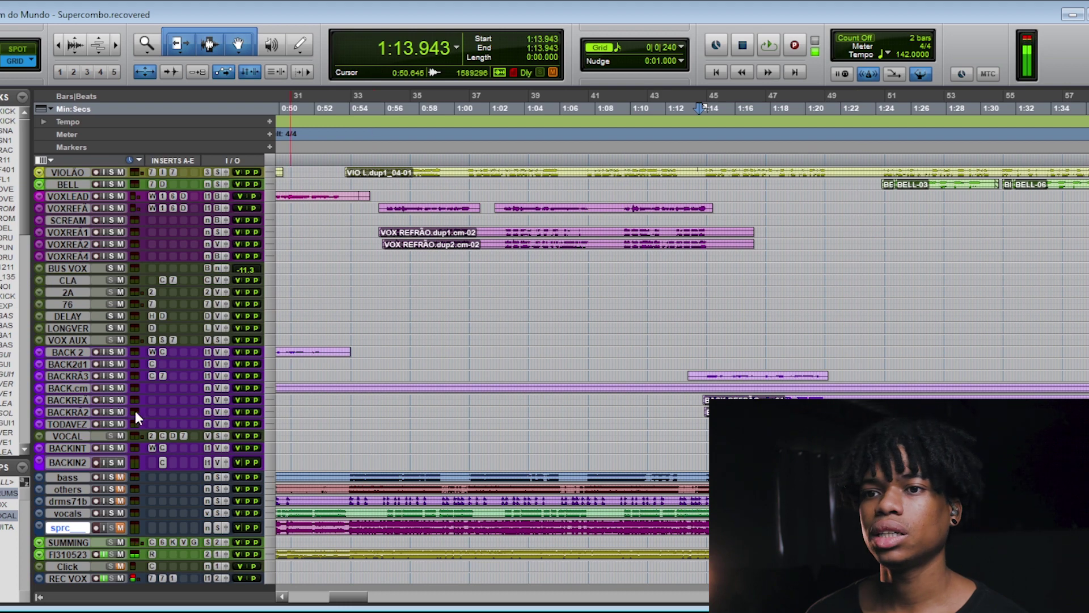
key(space)
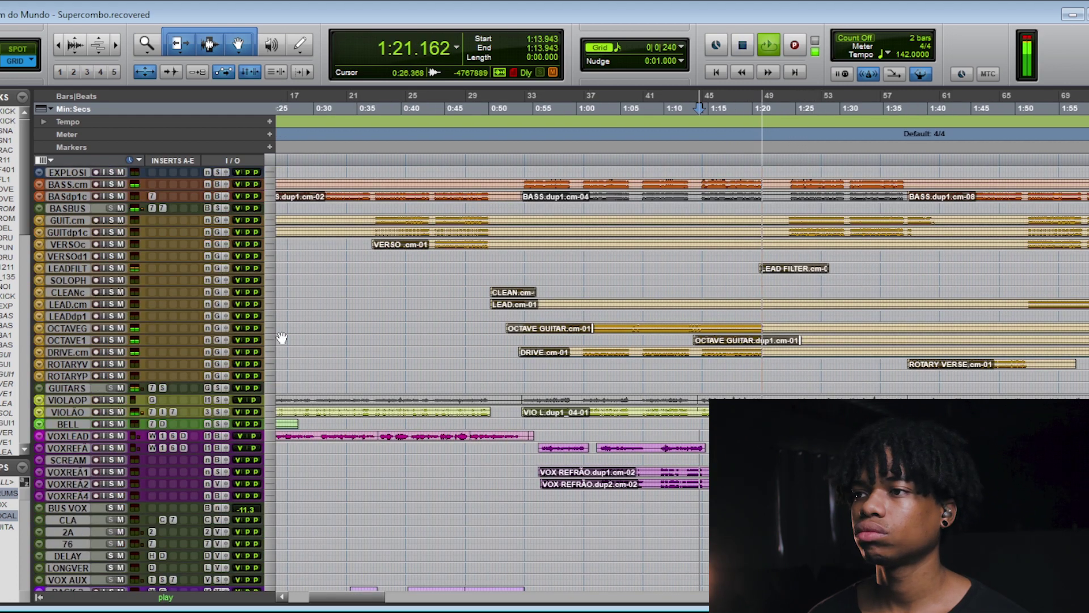
scroll(395, 277, up, 5)
key(ctrl+bracketleft)
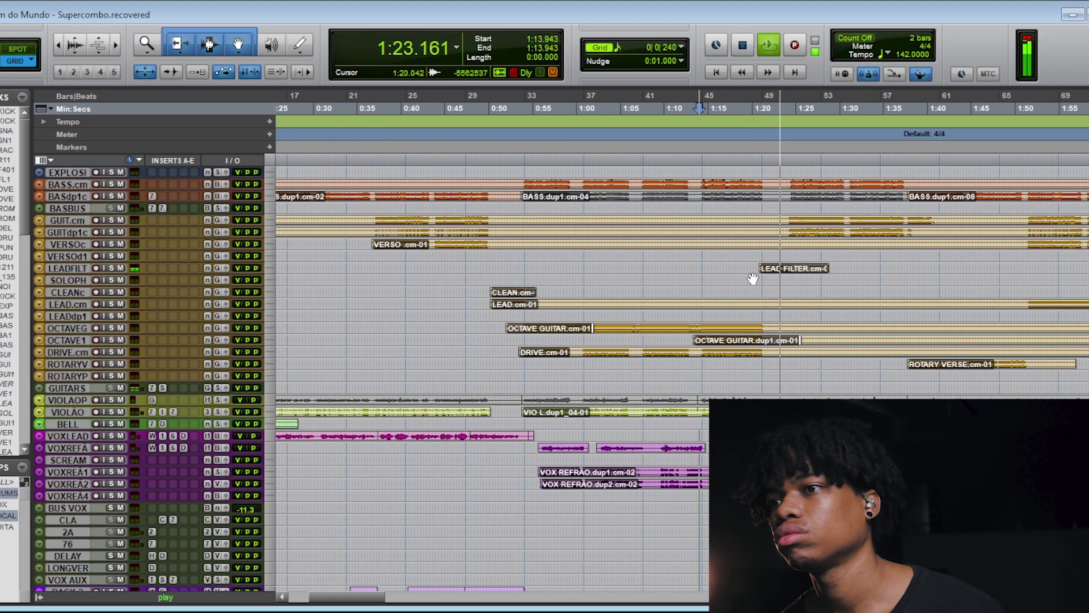
key(ctrl+bracketleft)
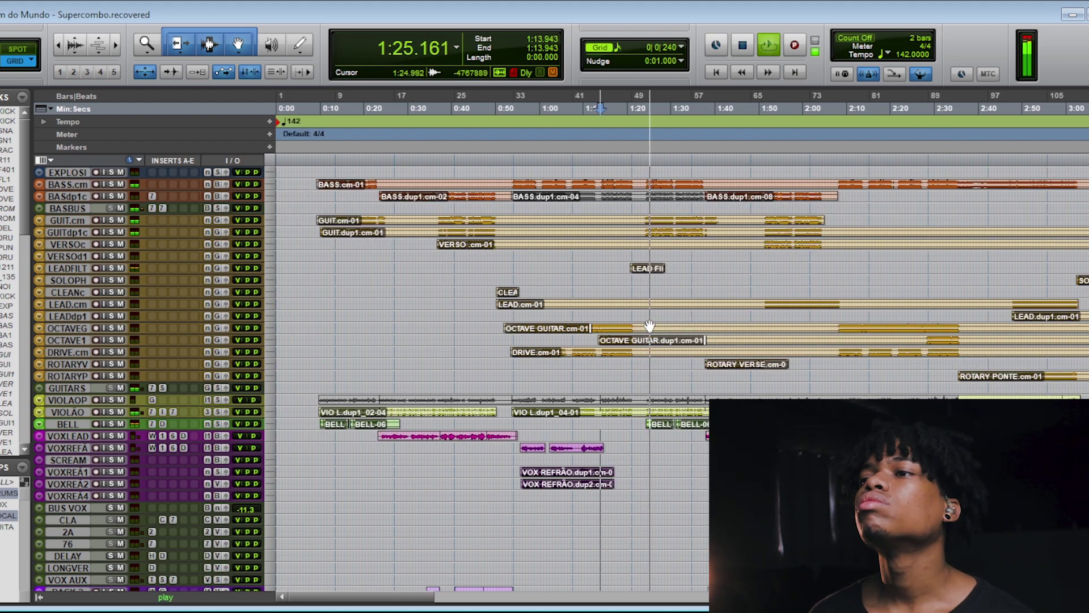
scroll(649, 325, up, 1)
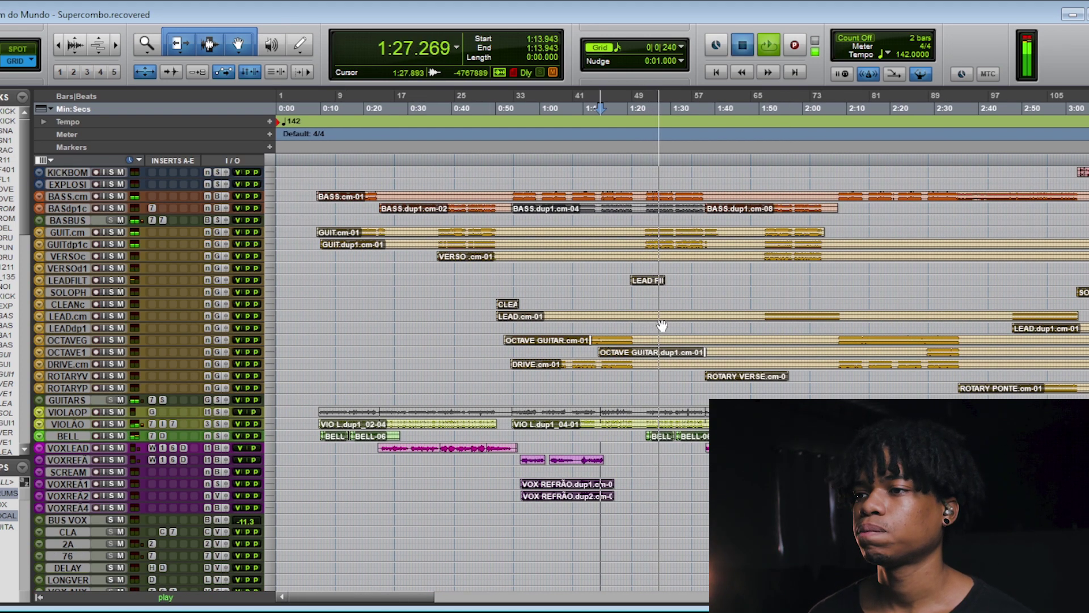
key(space)
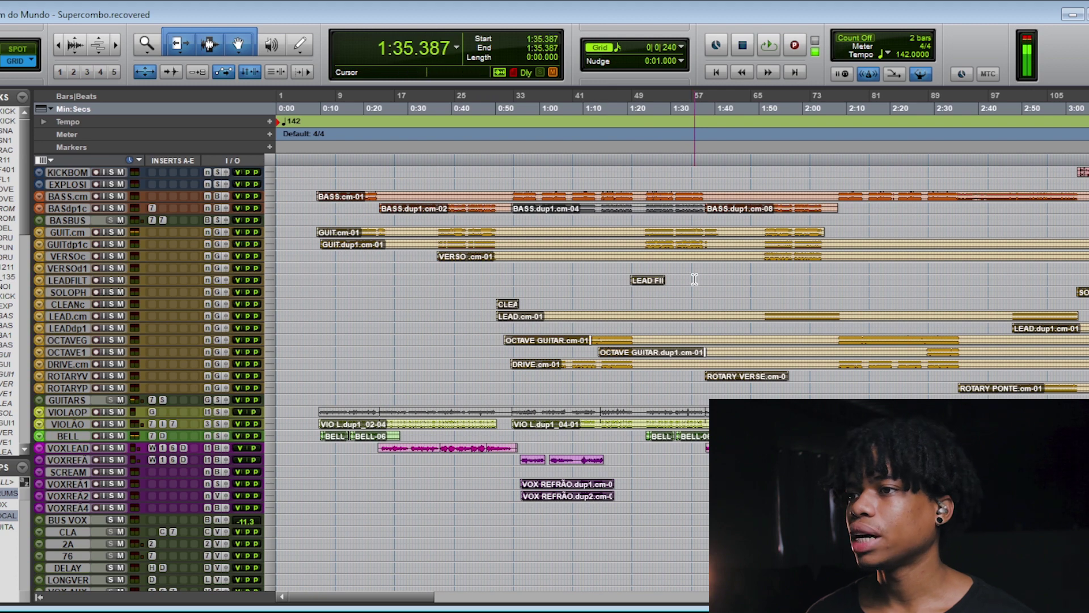
Audition the mix from 1:34.542 and from 1:37.500, around the start of the drill loop clips, and stop playback.
key(ctrl+bracketright)
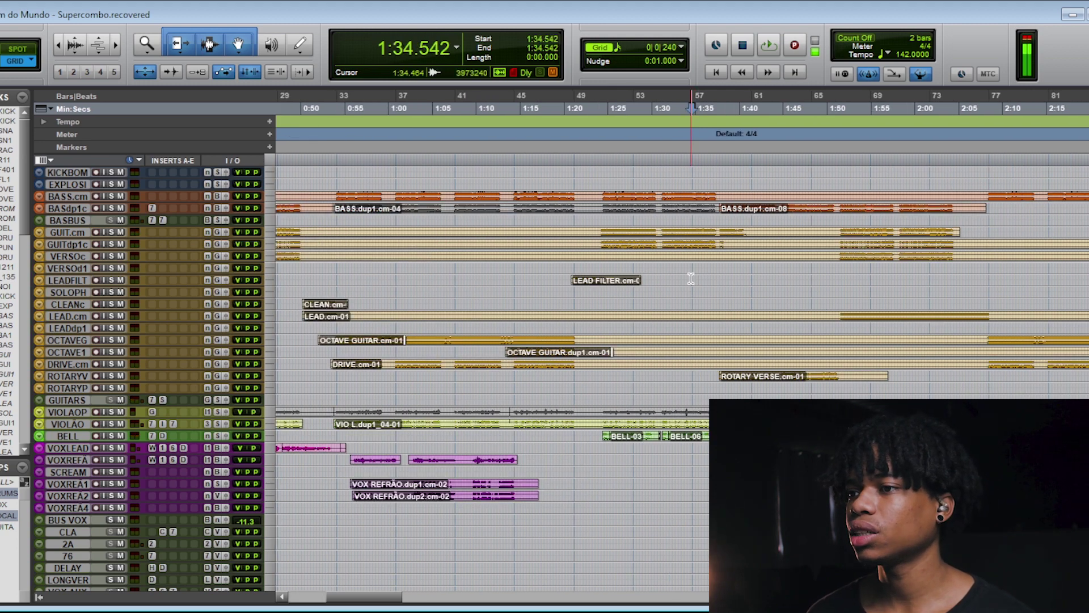
scroll(691, 279, down, 5)
key(space)
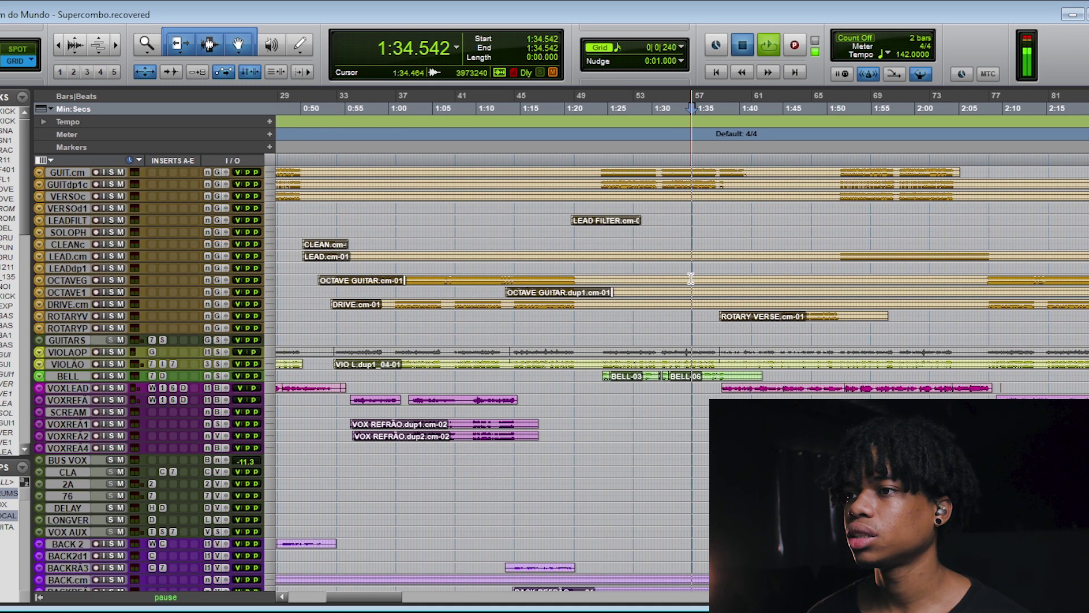
scroll(160, 424, up, 9)
key(ctrl+bracketright)
key(ctrl+bracketright)
key(ctrl+bracketright)
key(ctrl+bracketleft)
key(ctrl+bracketleft)
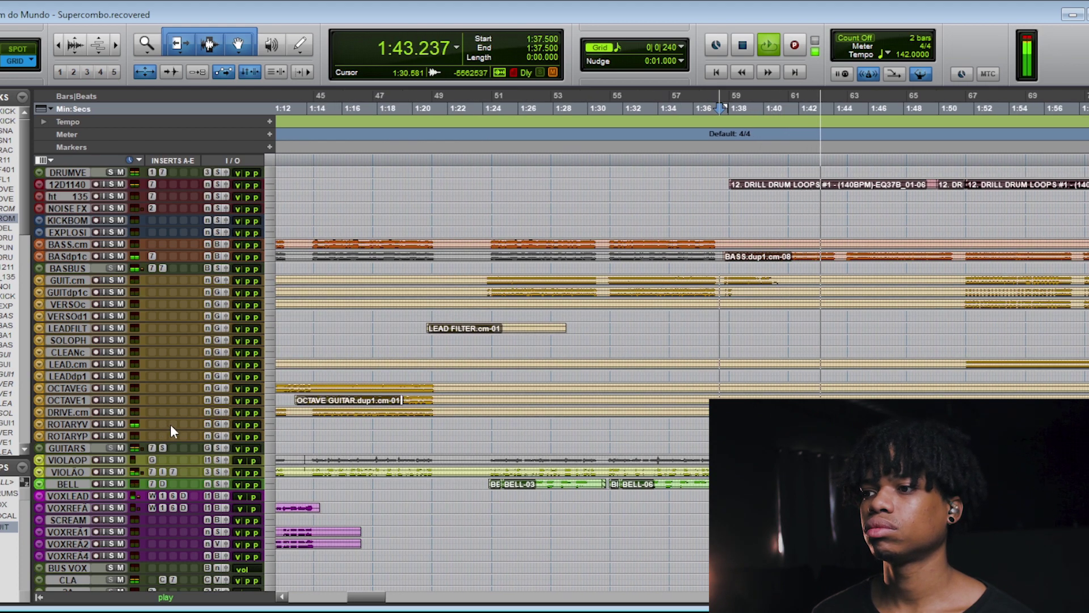
key(space)
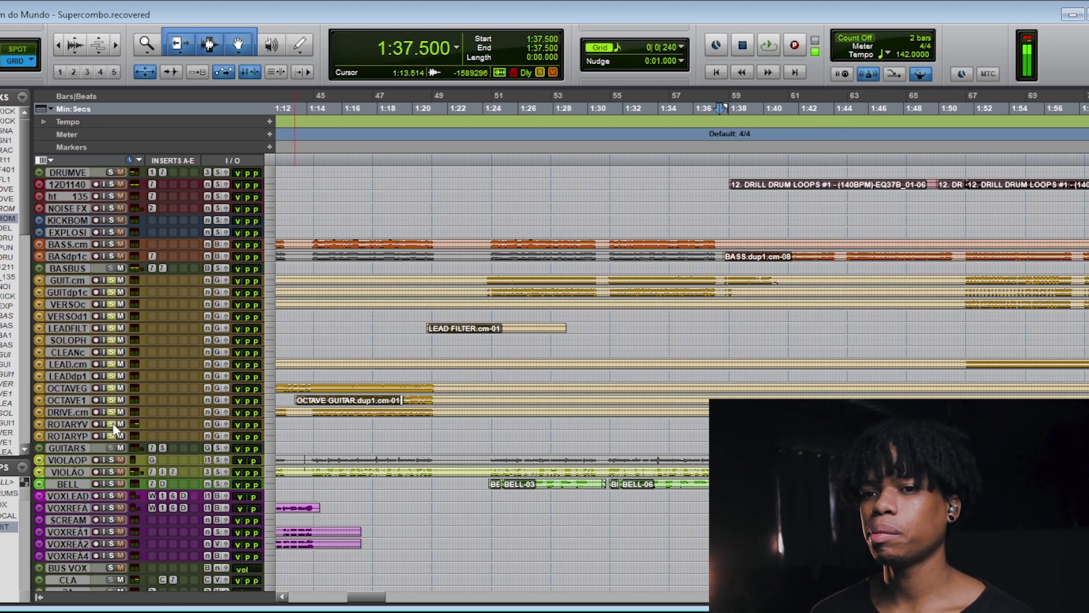
Audition the ROTARYV guitar in solo from 1:37.500, stop playback and turn its solo off.
click(113, 424)
key(space)
key(F9)
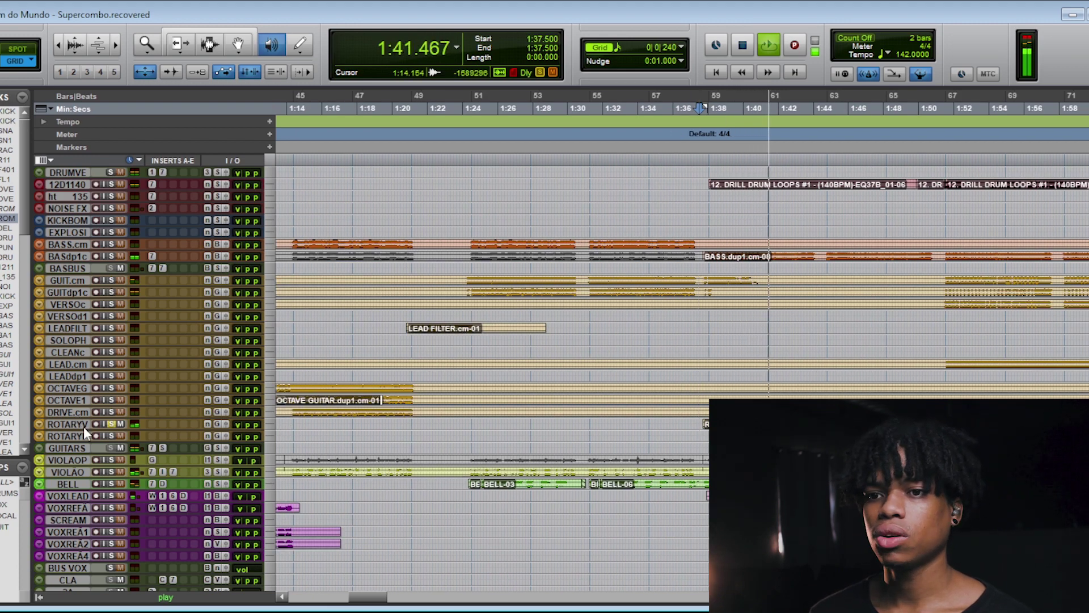
click(209, 30)
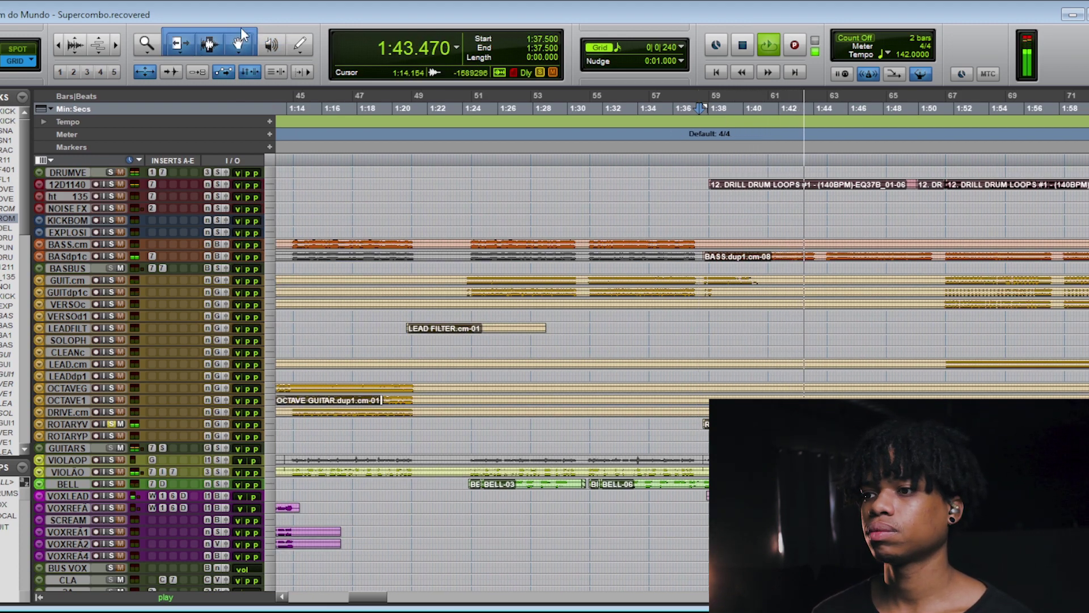
key(space)
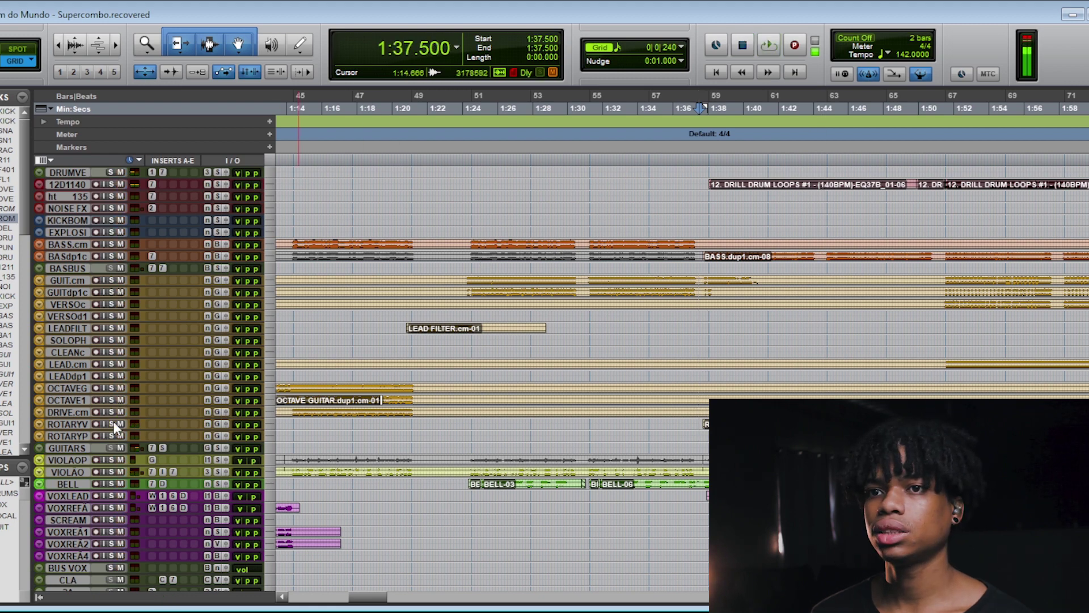
click(113, 423)
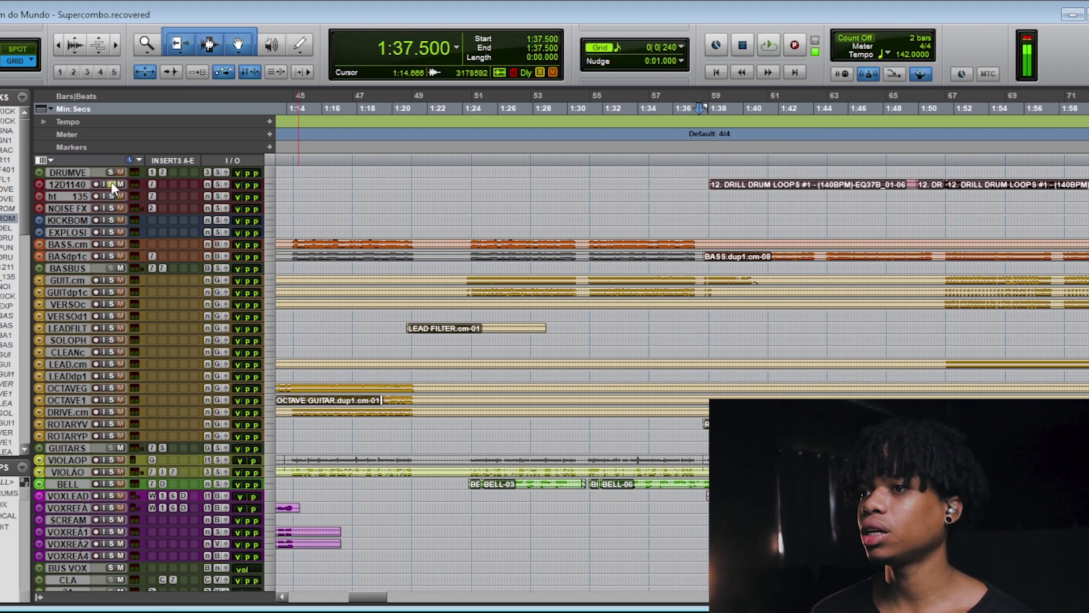
Enlarge the 12DRILDRU1140 drill loop track to show its clips in more detail and turn its solo off.
key(r)
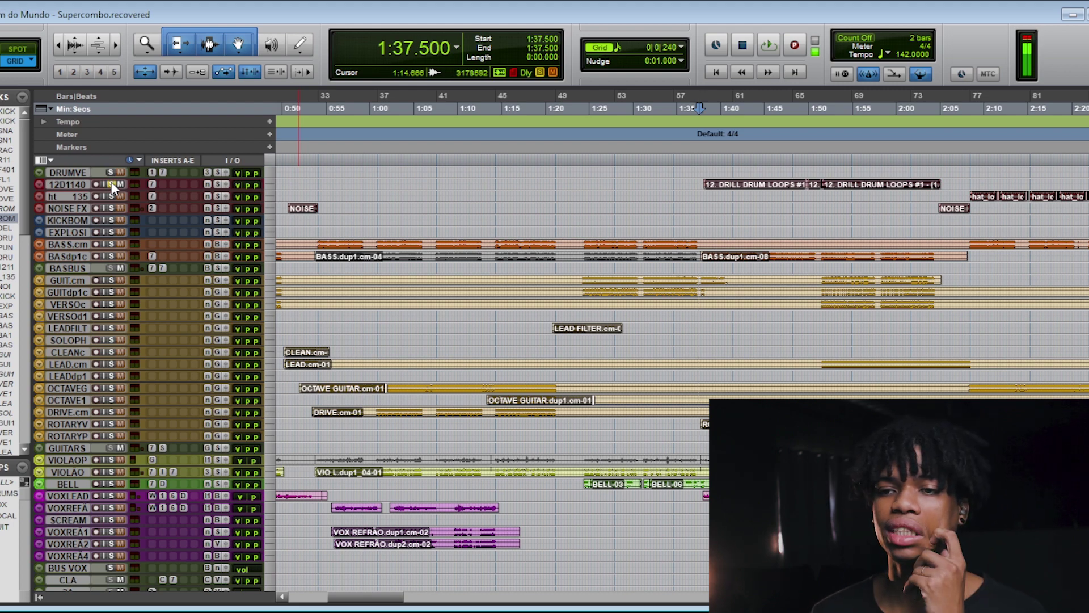
key(r)
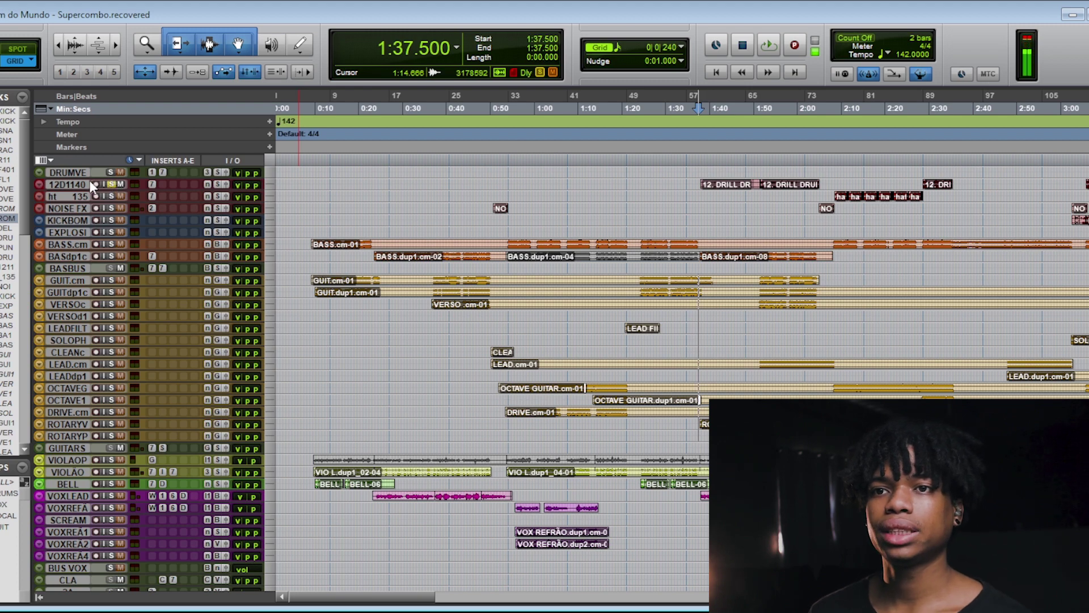
drag(85, 189, 102, 207)
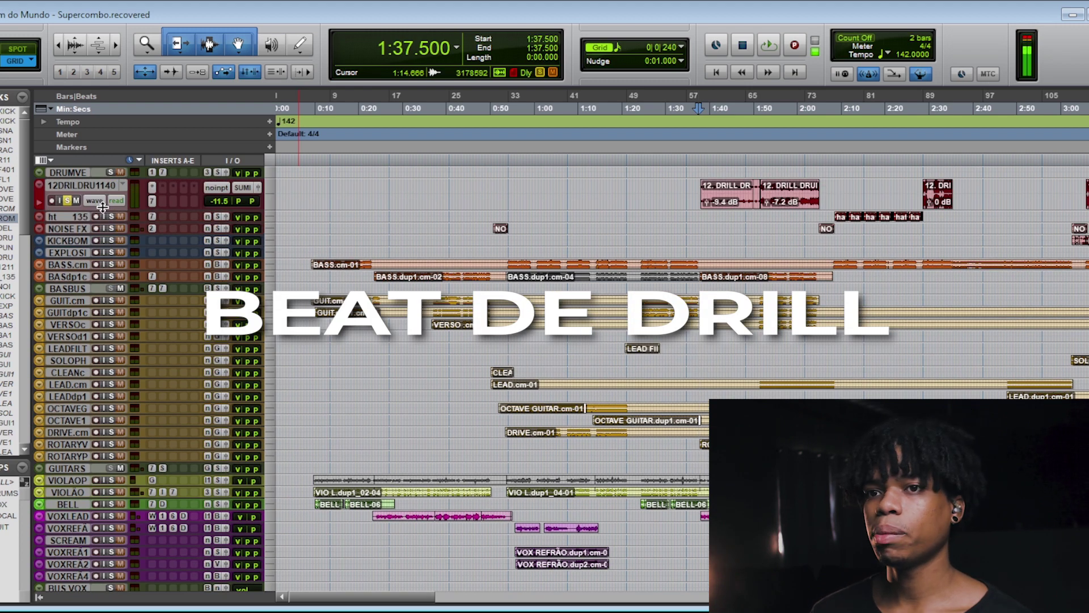
key(ctrl+bracketright)
key(ctrl+bracketright)
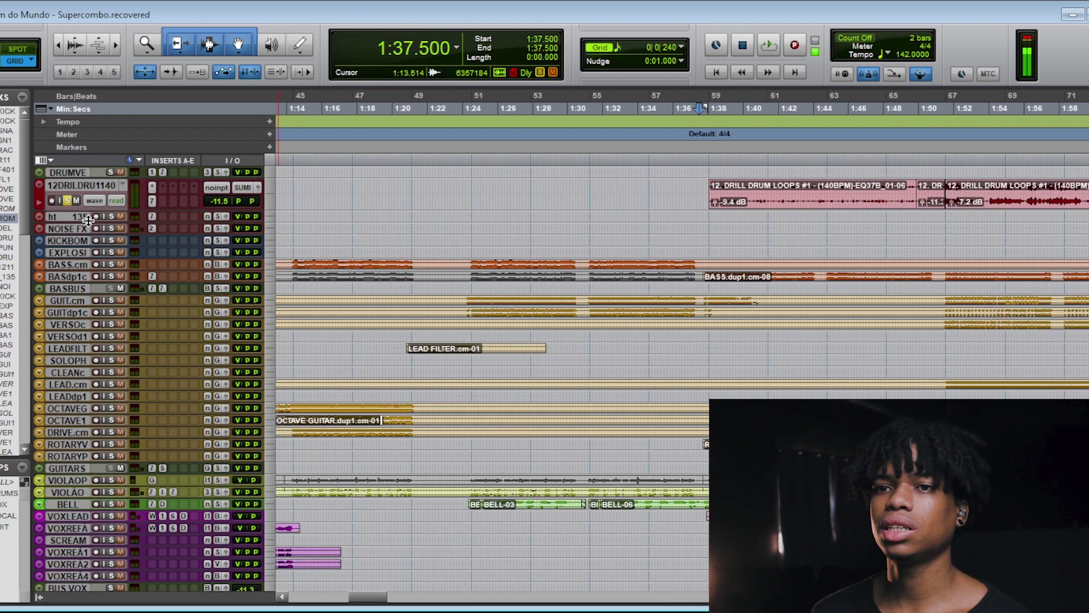
key(shift+s)
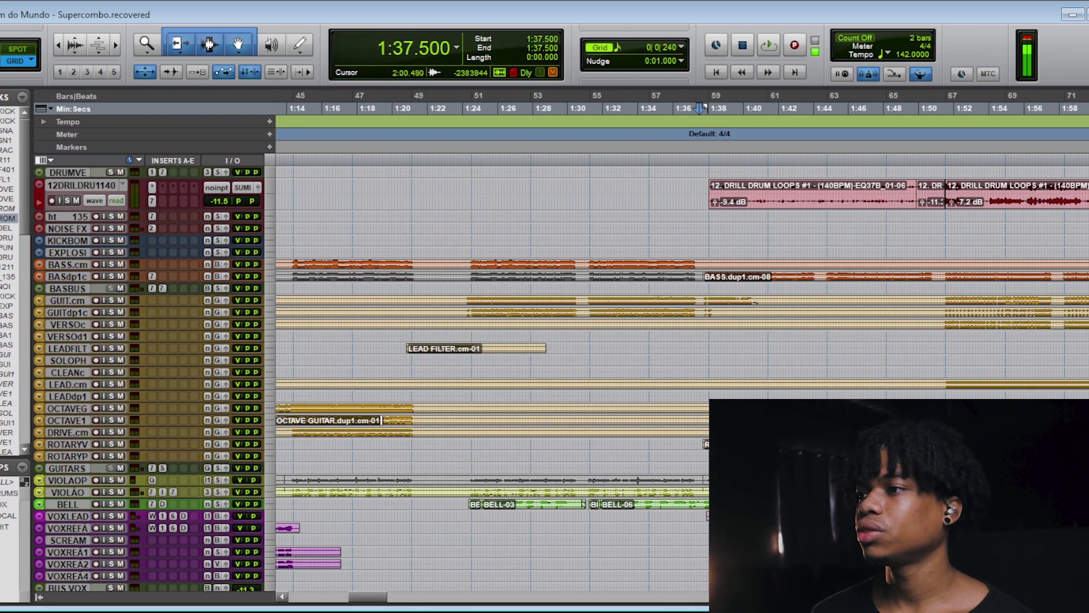
Audition the sprc reference track from 1:37.500 and stop playback.
scroll(34, 319, down, 10)
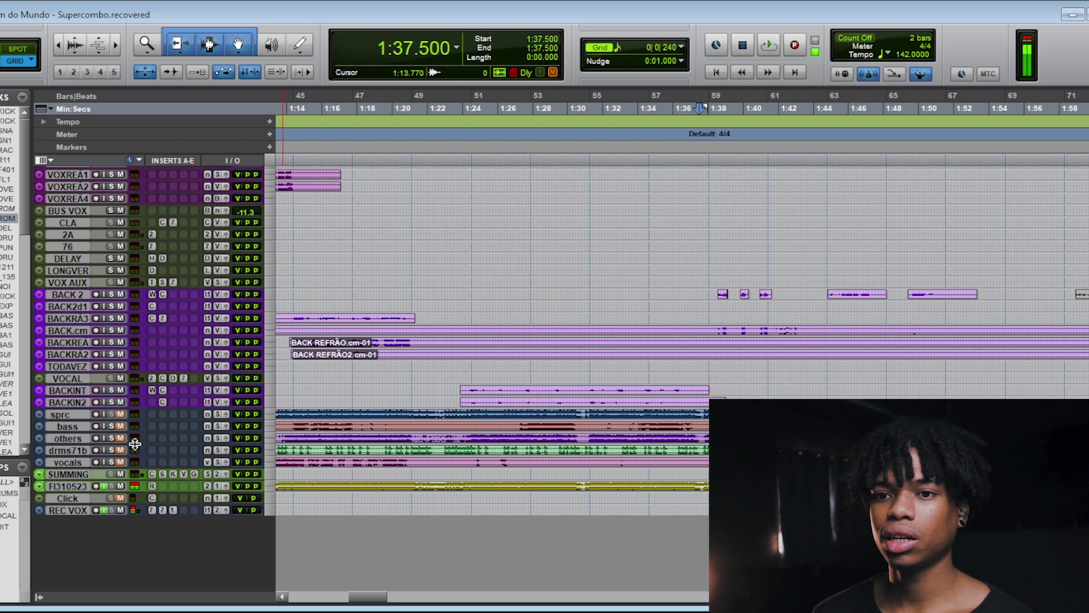
drag(121, 444, 114, 461)
key(space)
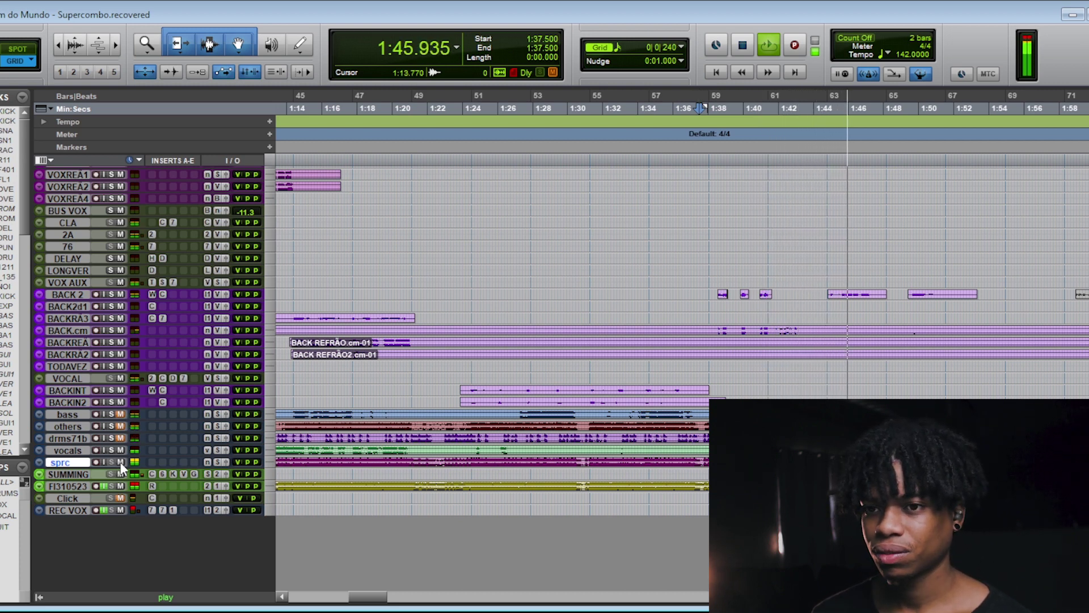
key(space)
Audition the 12DRILDRU1140 drill loop in solo from 1:37.500, comparing it with its inserts bypassed.
scroll(120, 461, up, 10)
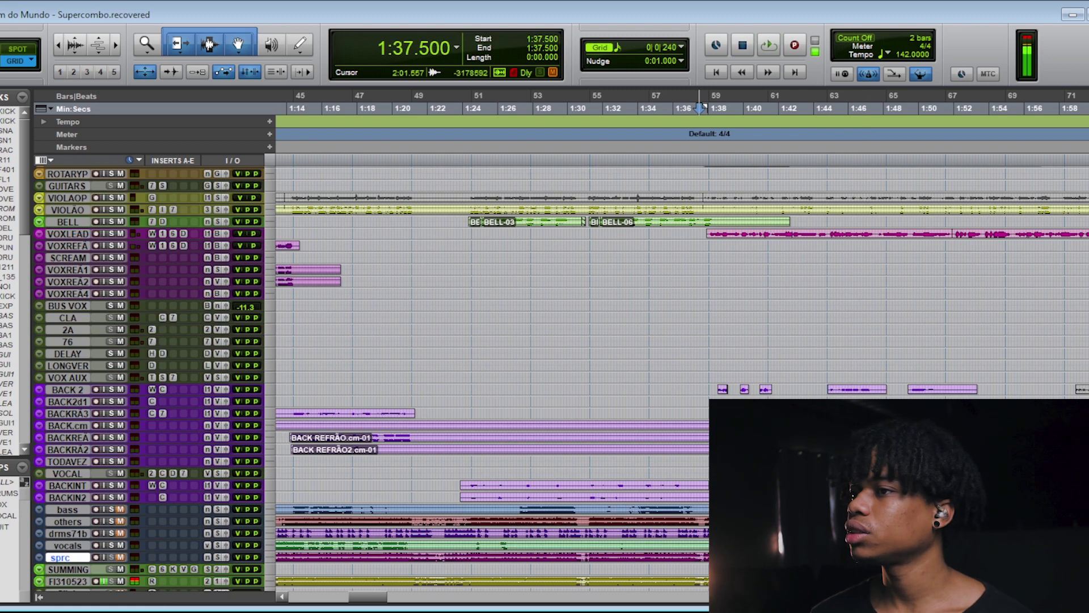
click(68, 368)
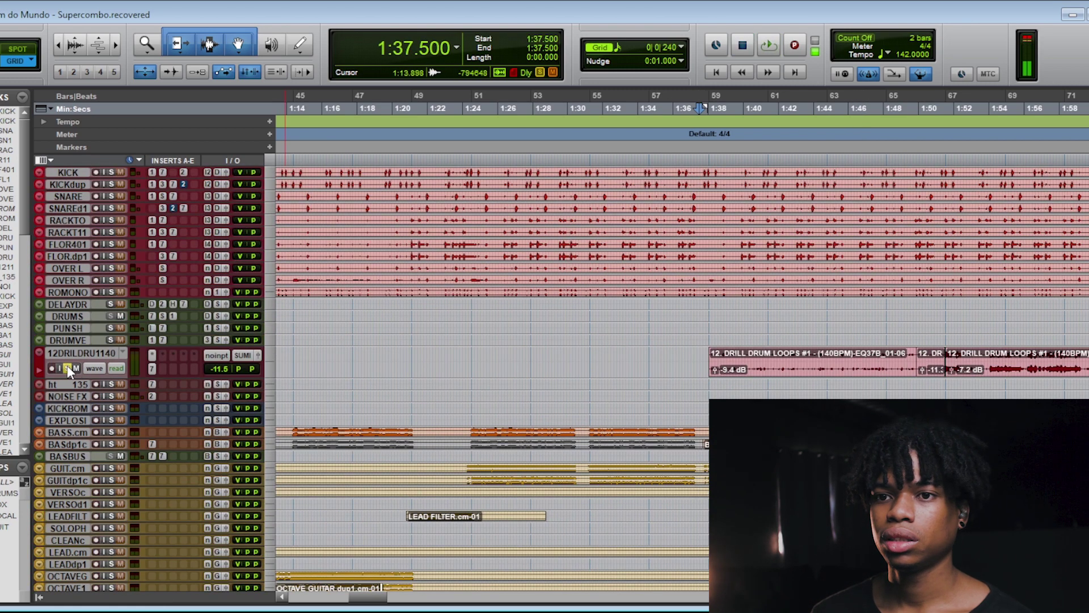
key(space)
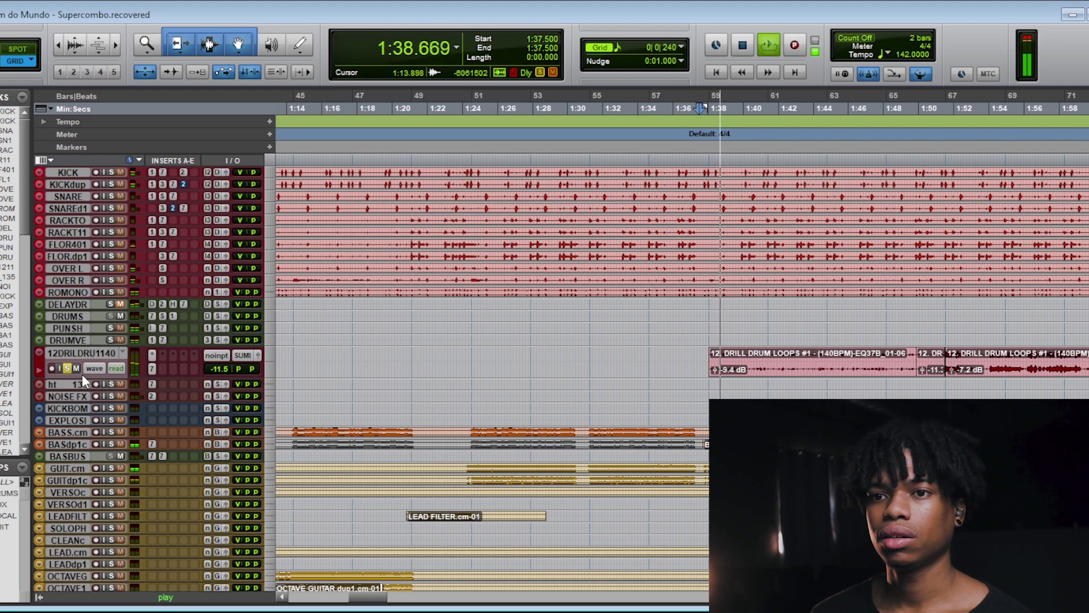
ctrl+click(154, 368)
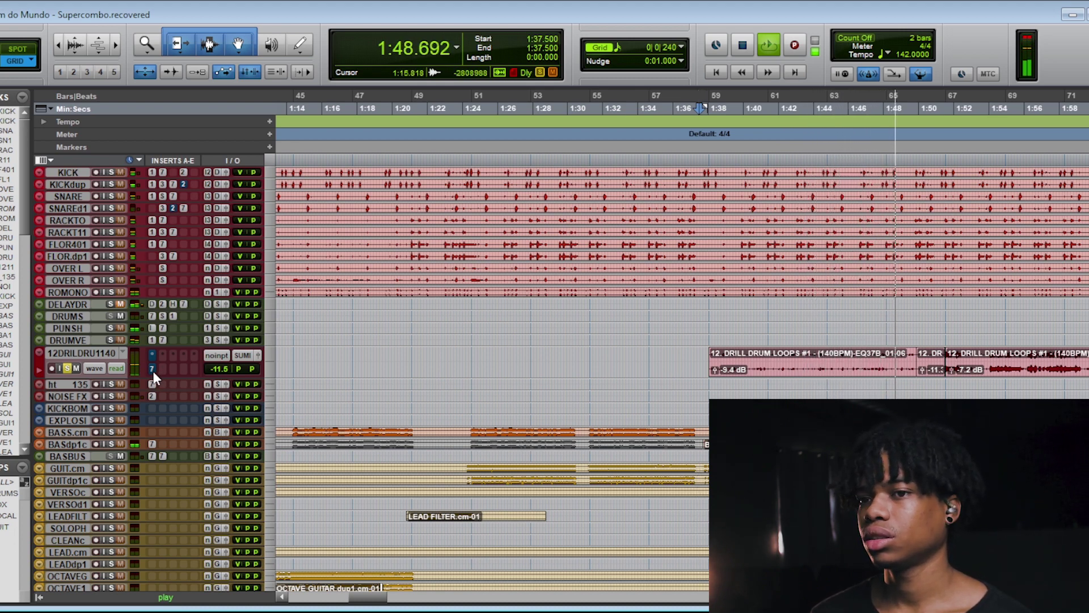
key(space)
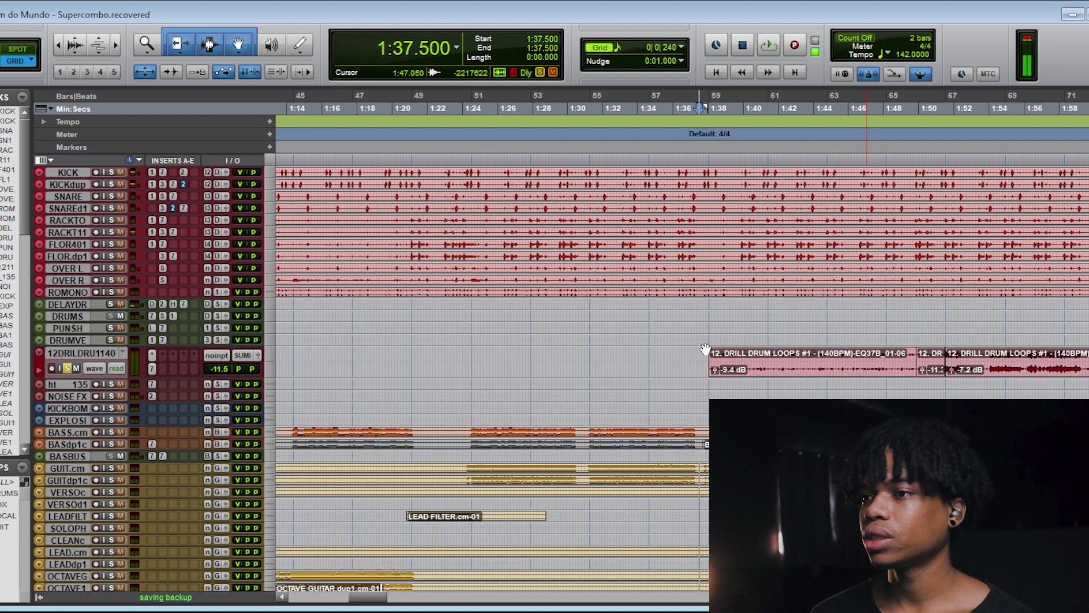
click(153, 369)
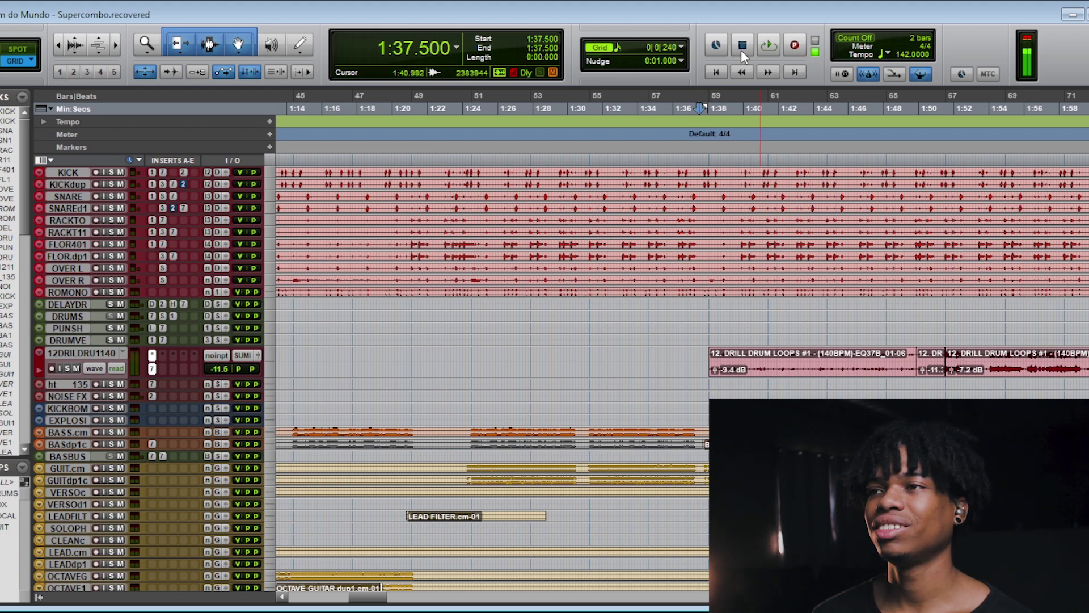
Audition the drum tracks in solo from 1:37.500 with and without the drill loop, continue with the full mix and stop playback.
key(space)
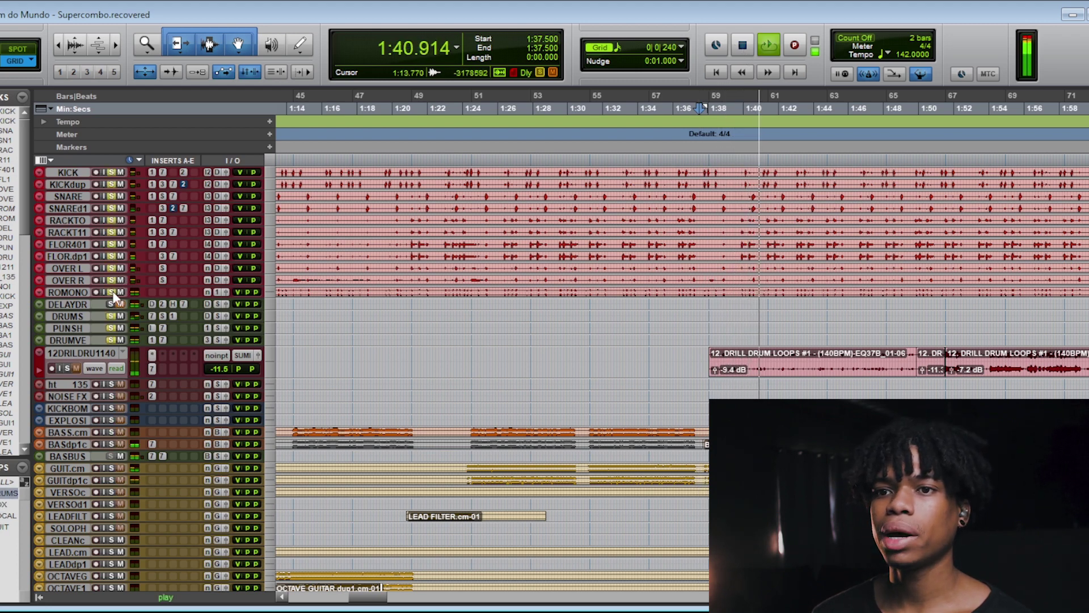
click(66, 368)
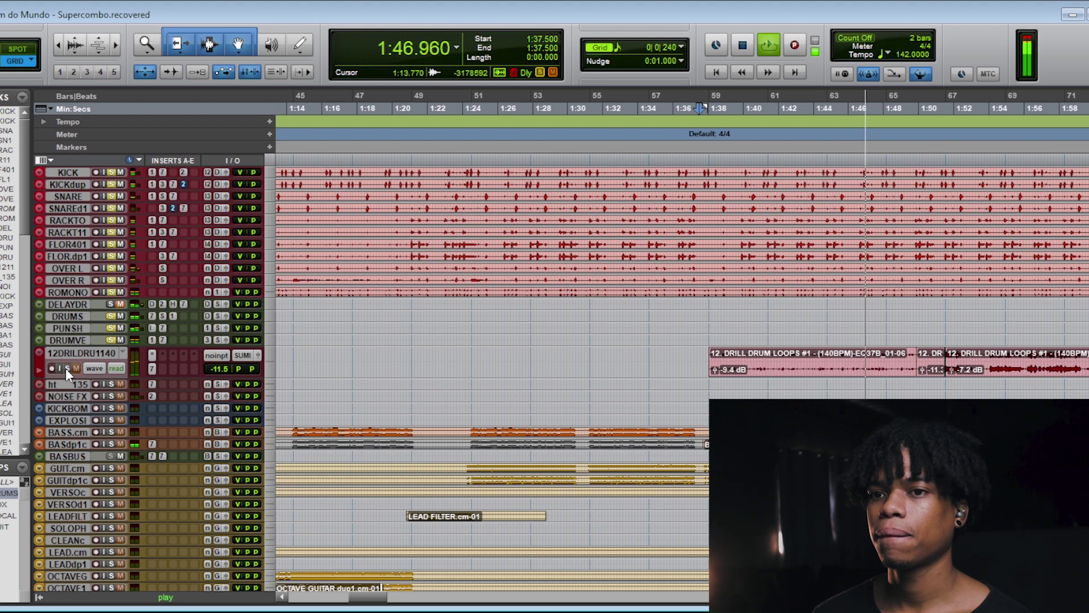
click(66, 368)
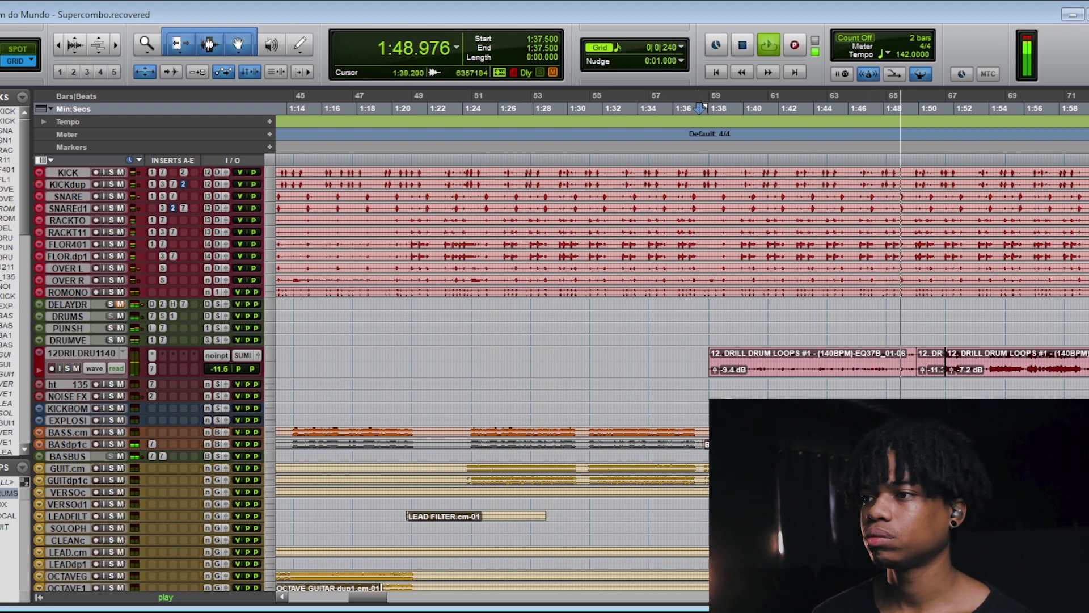
scroll(186, 297, down, 3)
scroll(407, 465, down, 7)
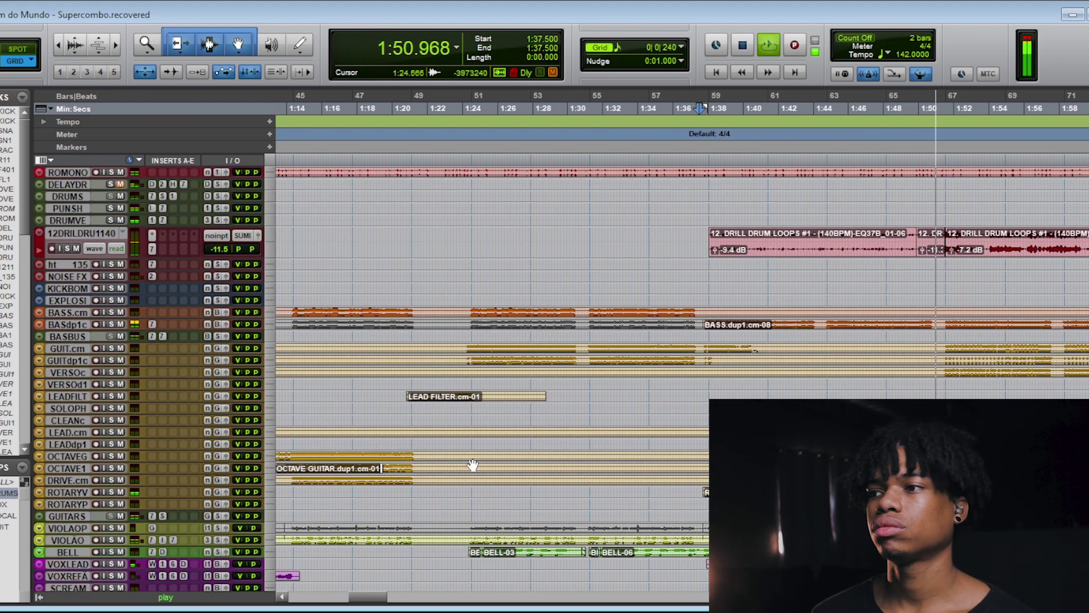
key(space)
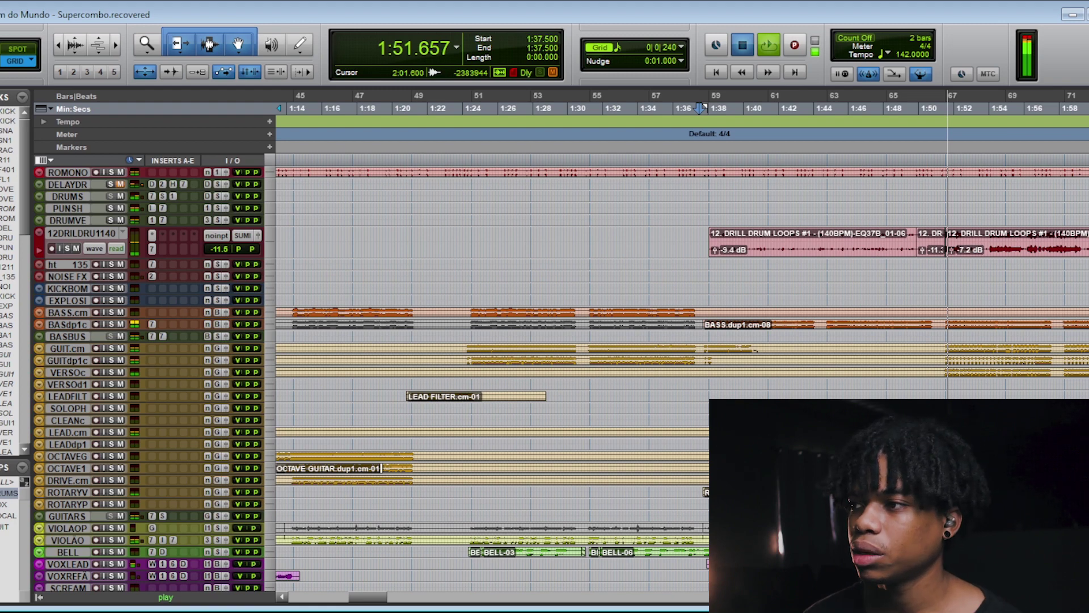
Play the full mix from 1:37.500 and follow the drum, bass, guitar and vocal tracks through the section.
scroll(41, 489, down, 15)
key(space)
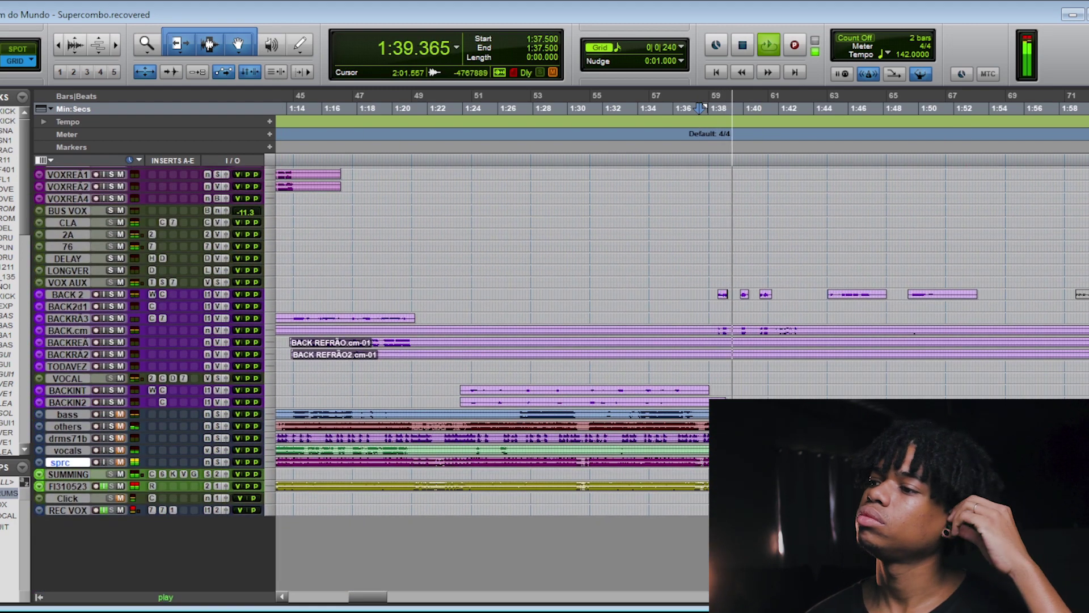
scroll(382, 388, up, 10)
scroll(560, 340, up, 6)
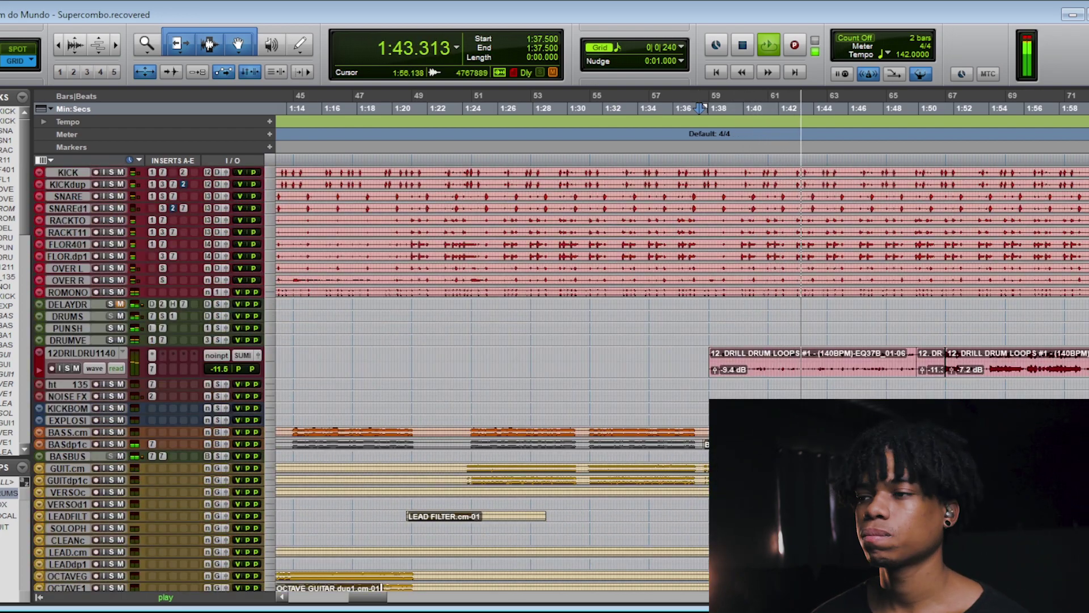
key(ctrl+bracketleft)
scroll(681, 273, down, 3)
scroll(560, 340, down, 4)
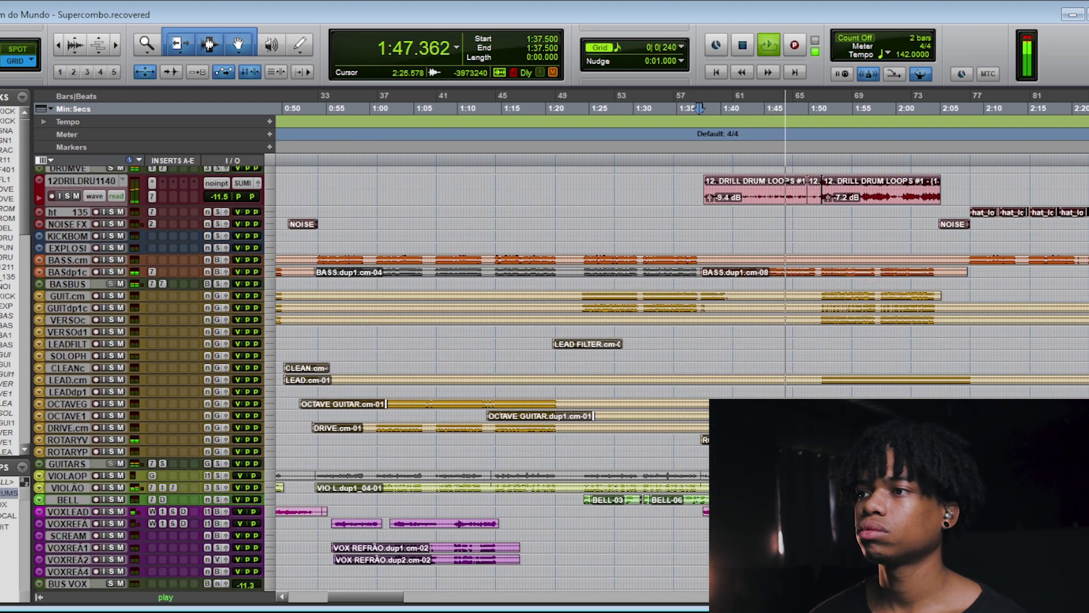
scroll(561, 340, down, 1)
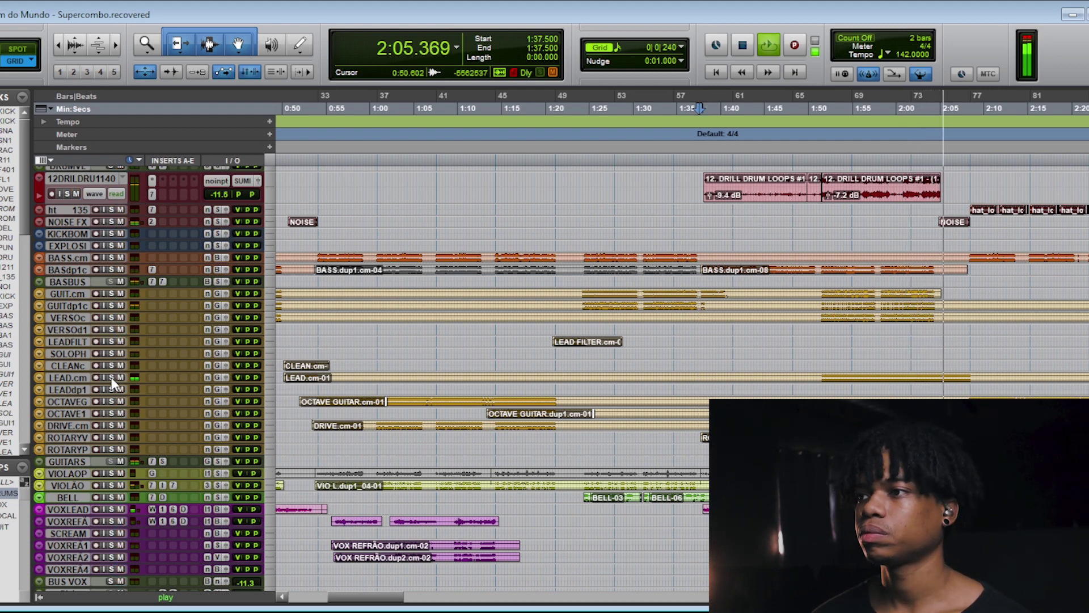
Audition the ht 135 loop in solo around 2:20 and return to the full mix.
key(ctrl+bracketleft)
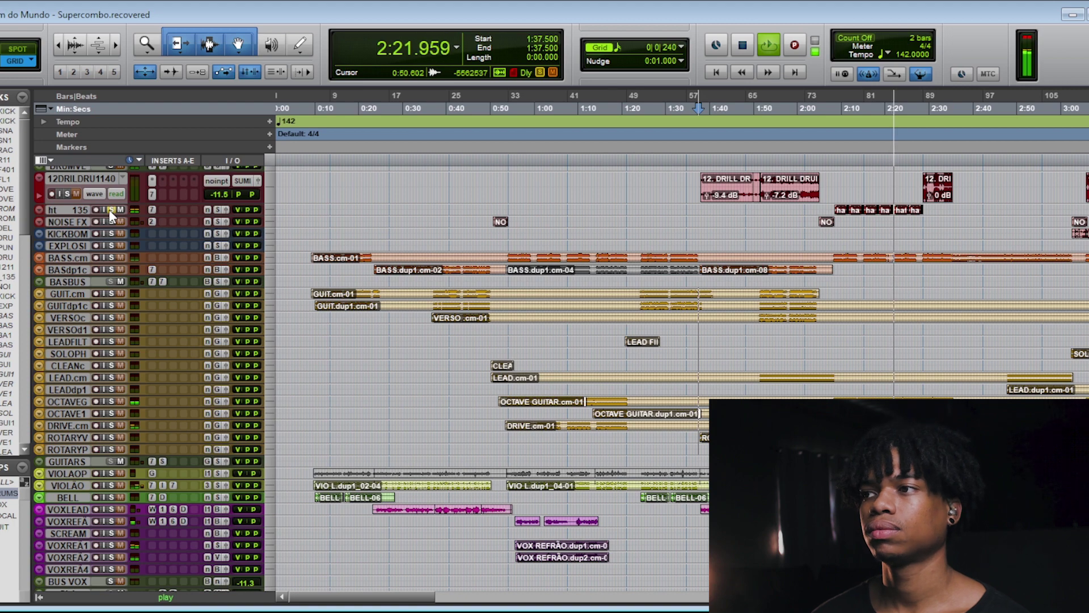
click(109, 209)
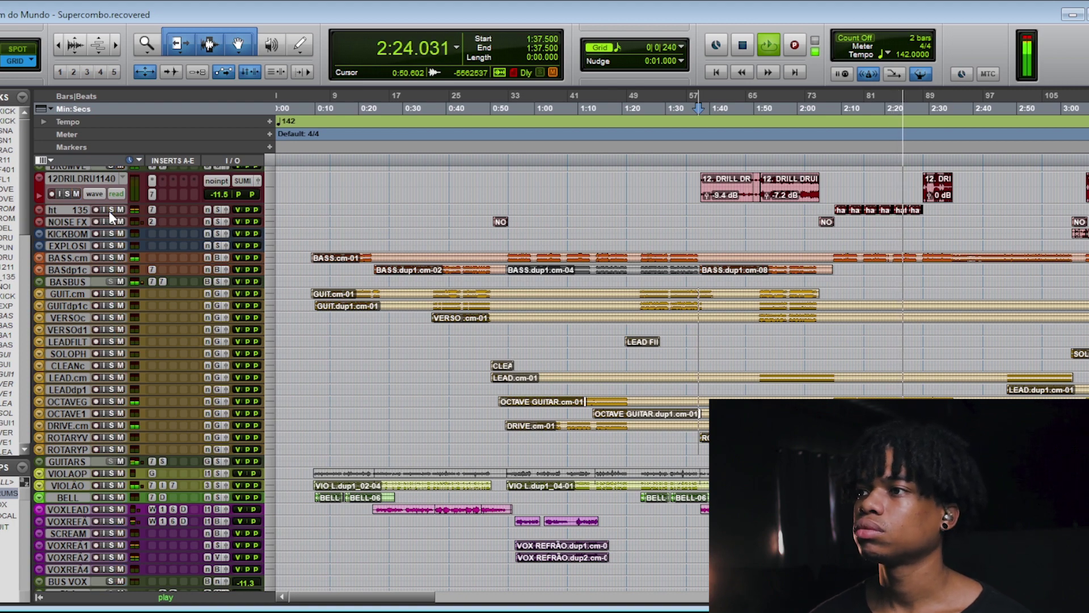
scroll(533, 431, down, 5)
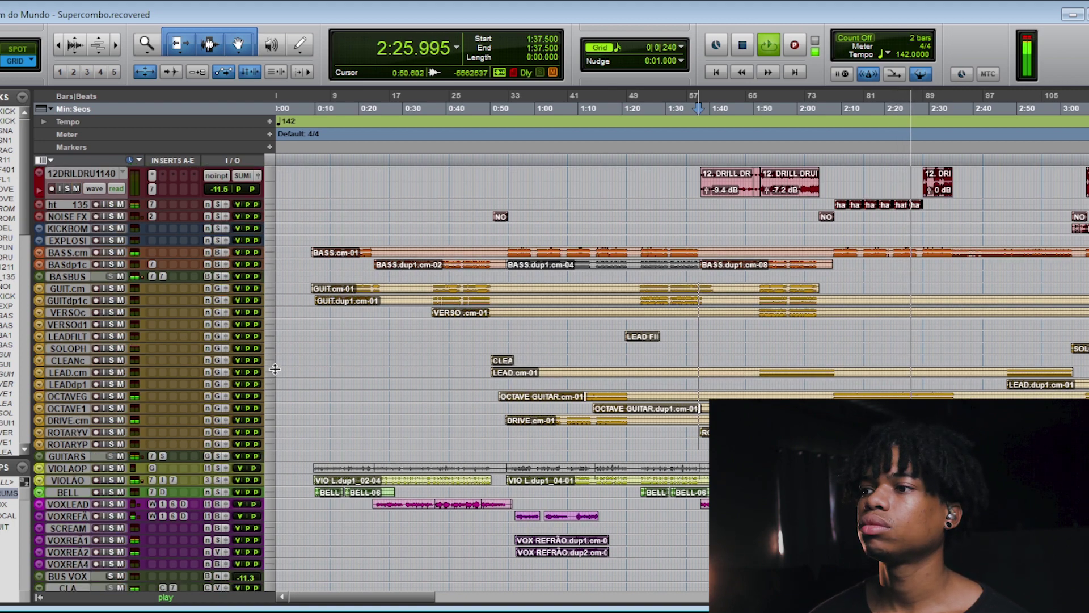
Continue the full mix into the section starting around 2:35, examining the guitar, violão, vocal and backing vocal clips.
key(ctrl+bracketleft)
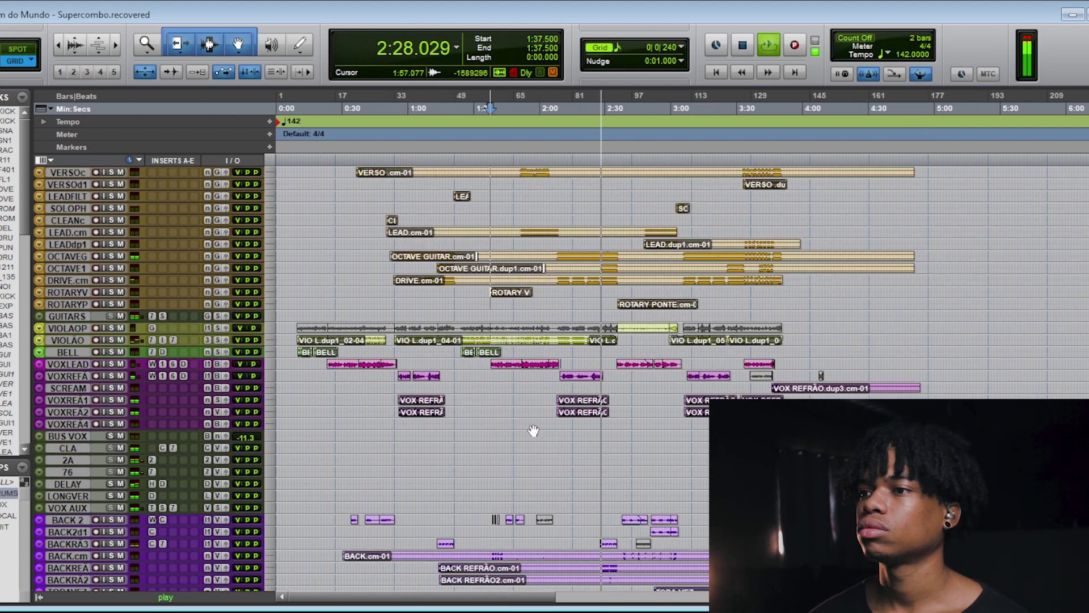
scroll(575, 432, down, 4)
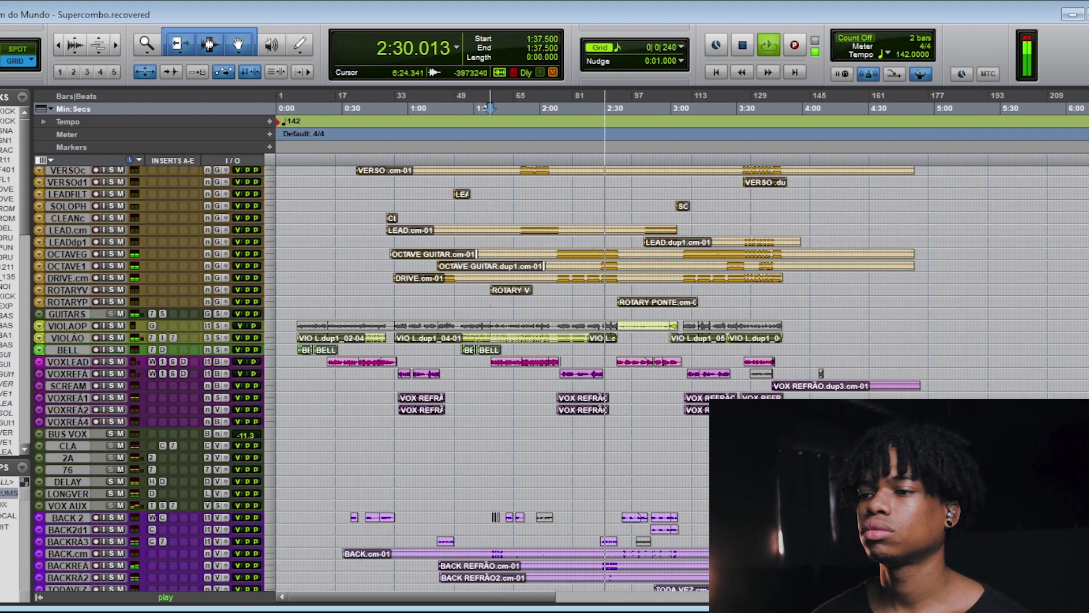
scroll(533, 352, up, 2)
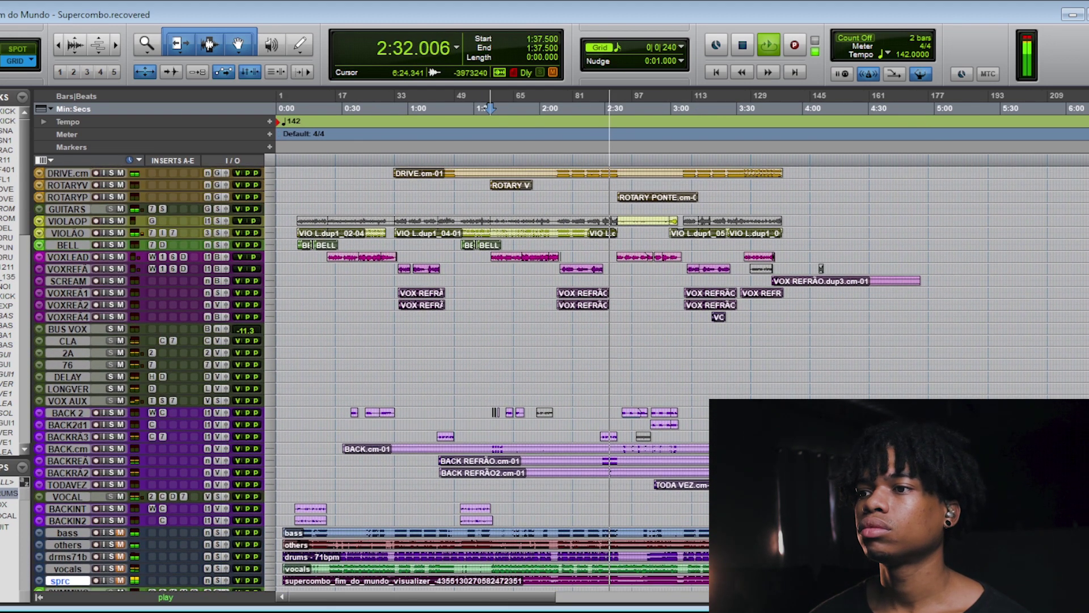
scroll(533, 352, up, 4)
key(ctrl+bracketright)
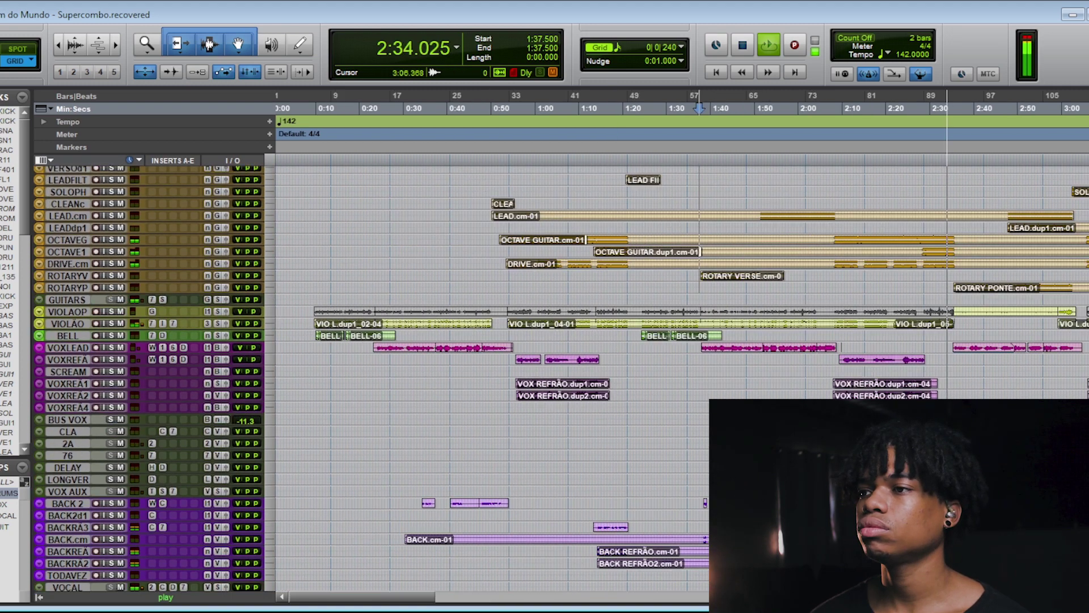
key(ctrl+bracketright)
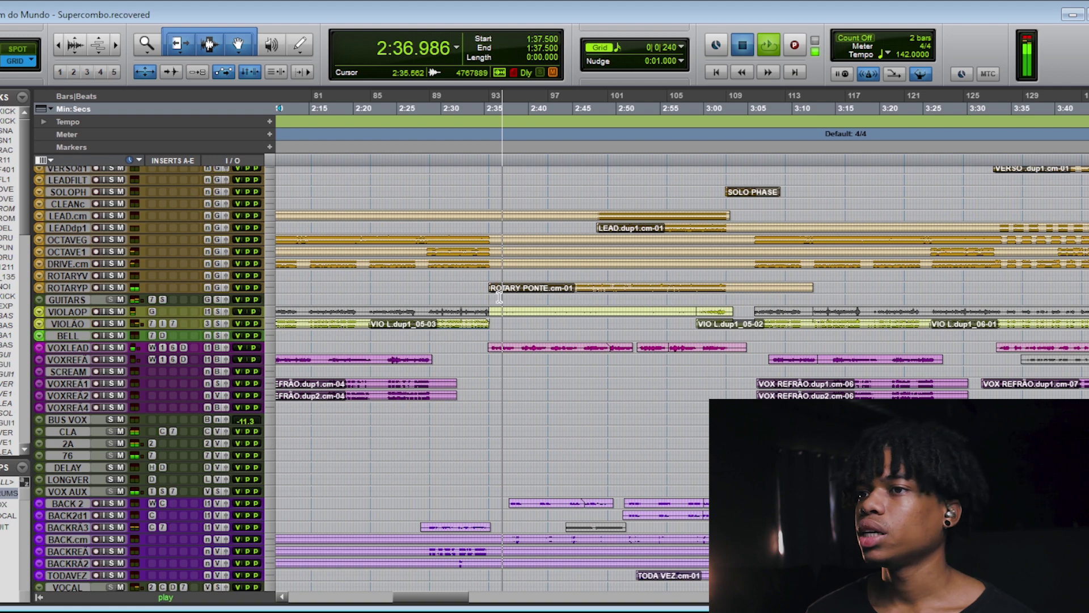
Audition the ROTARYP guitar from 2:35.598 in solo and within the full mix, and stop playback.
click(490, 107)
key(space)
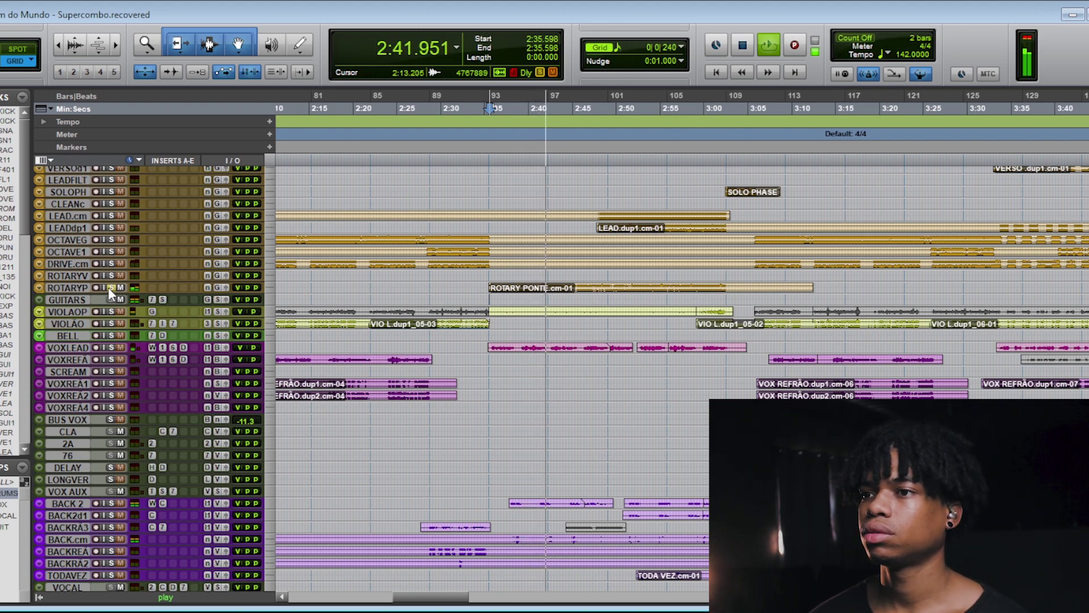
key(ctrl+bracketleft)
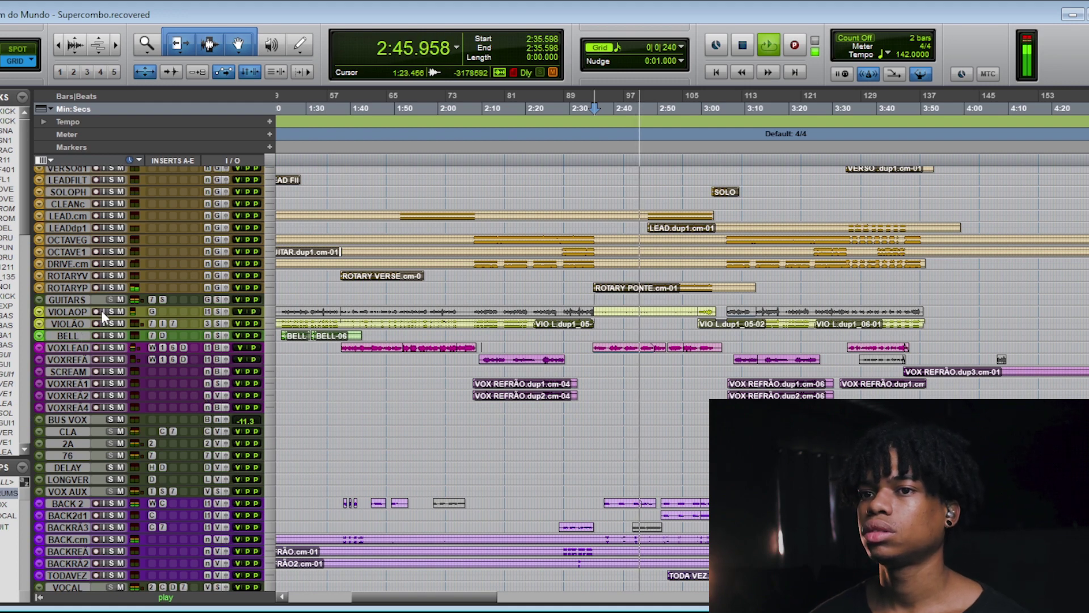
key(space)
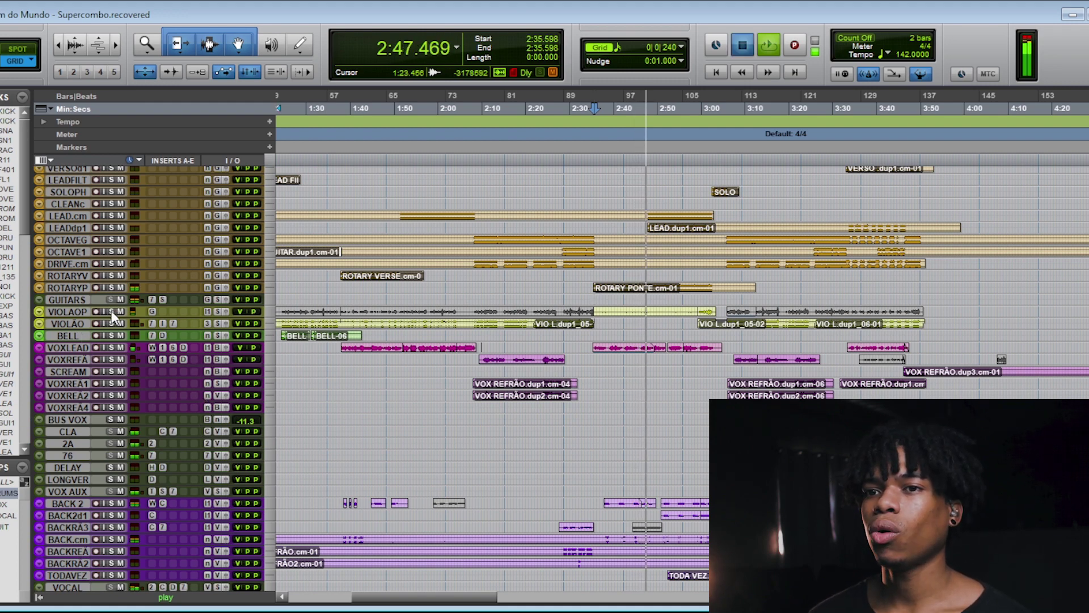
Audition the VIOLAOP and ROTARYP tracks together in solo from 2:35.598, turn both solos off and continue with the full mix.
click(111, 311)
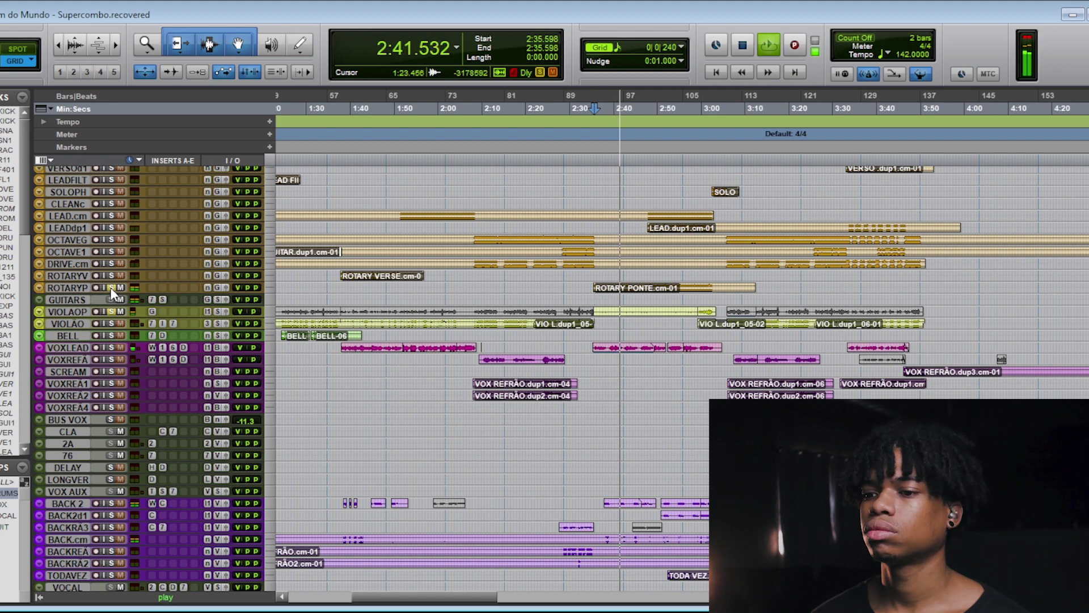
click(111, 288)
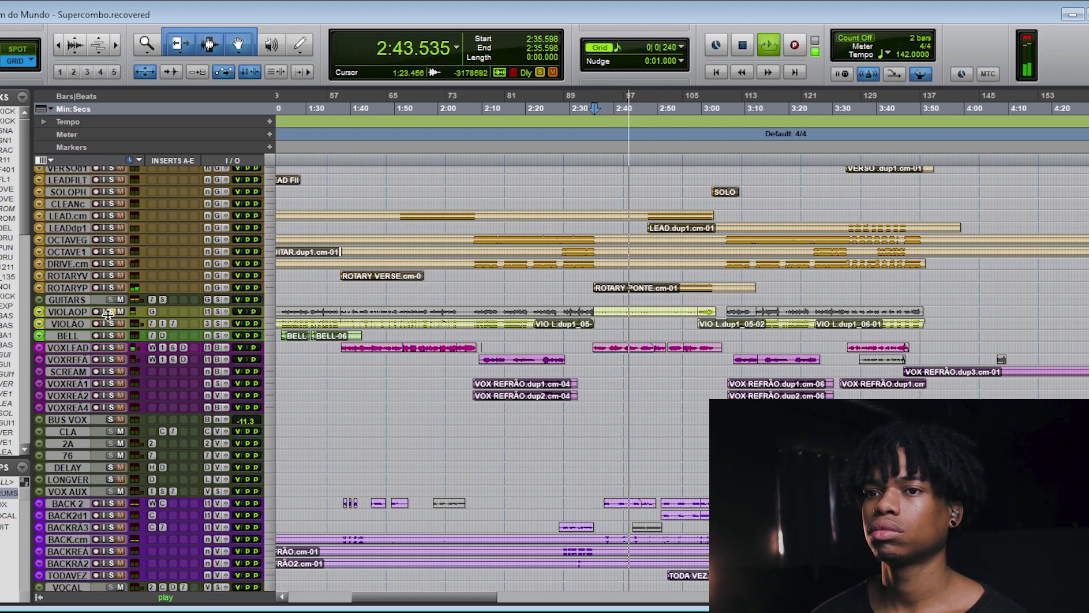
scroll(114, 318, down, 1)
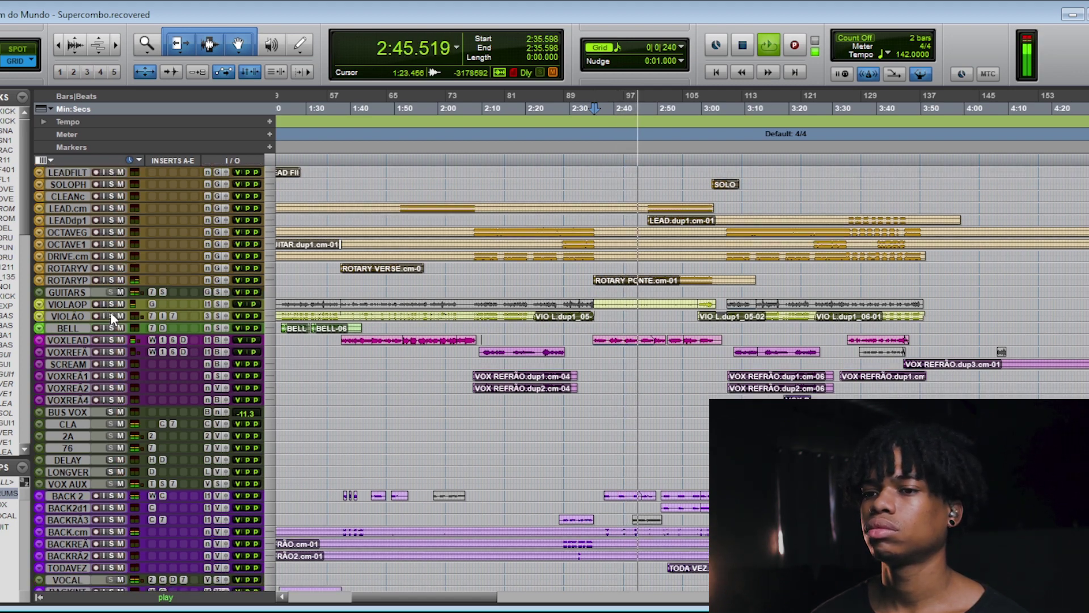
scroll(114, 317, down, 8)
key(ctrl+bracketleft)
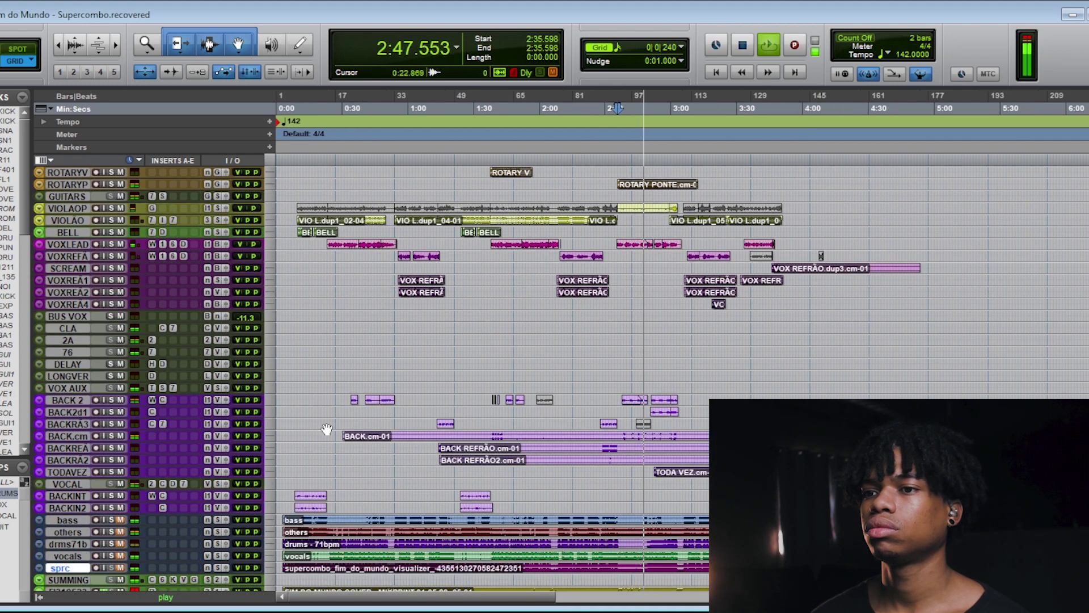
key(ctrl+bracketright)
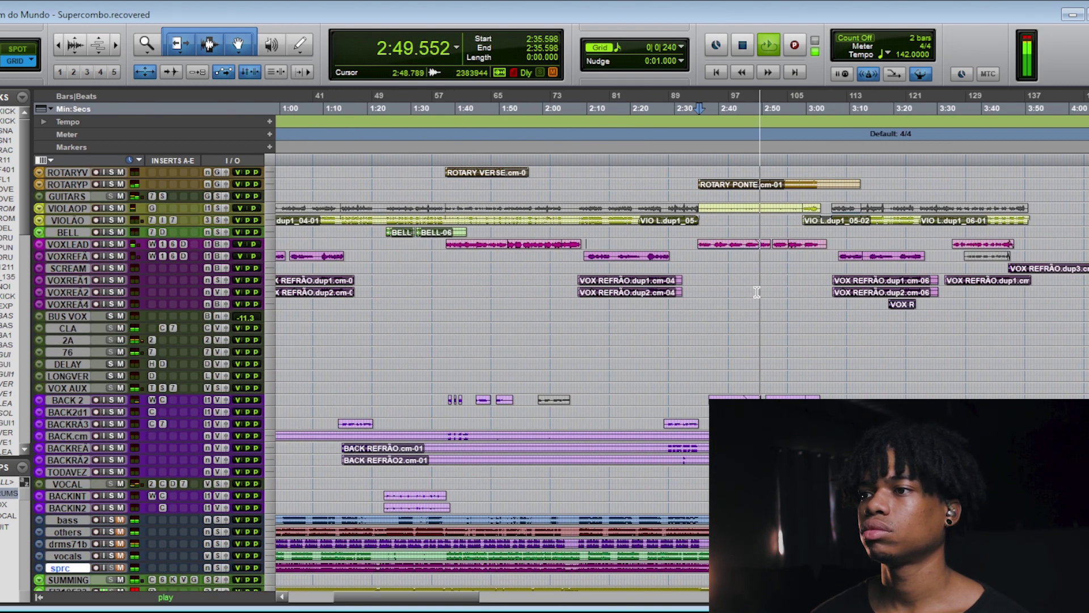
Solo the LEAD.cm and LEADdp1 guitars during playback of the section and stop playback.
scroll(760, 297, up, 6)
scroll(760, 297, up, 9)
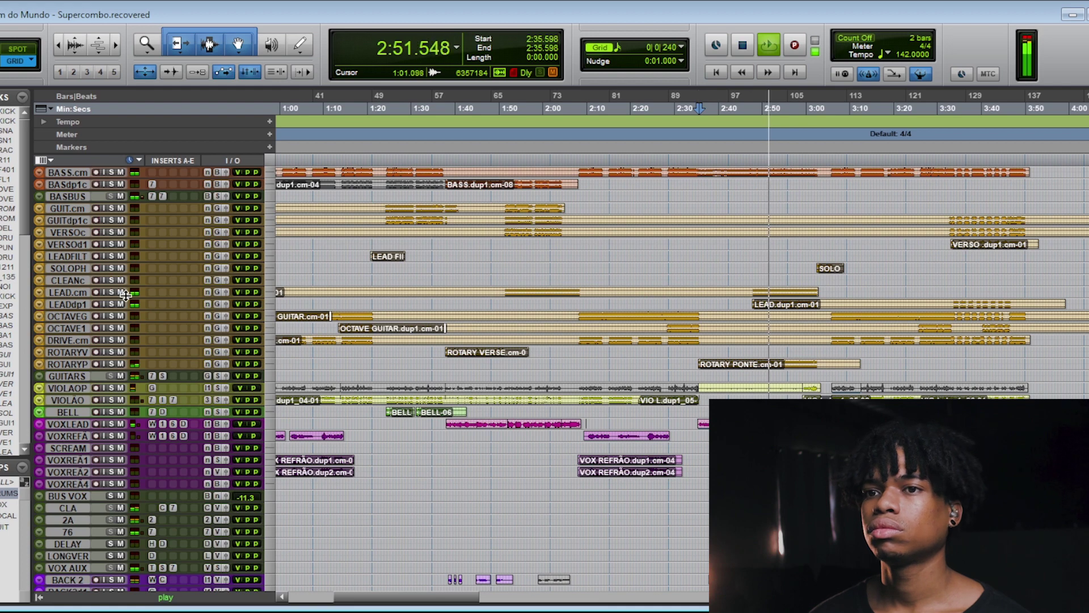
click(112, 291)
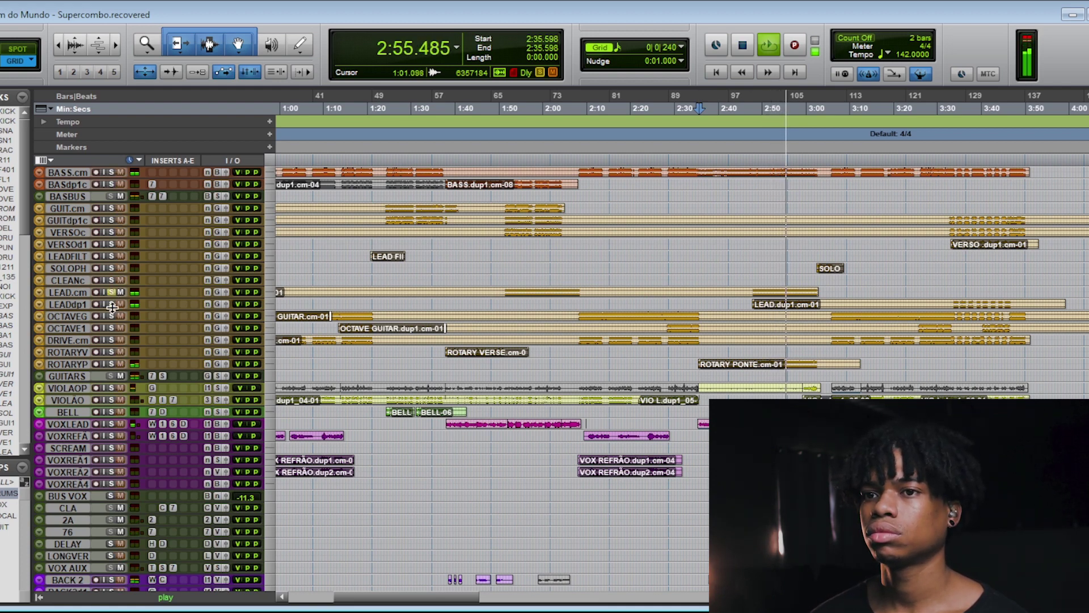
click(111, 304)
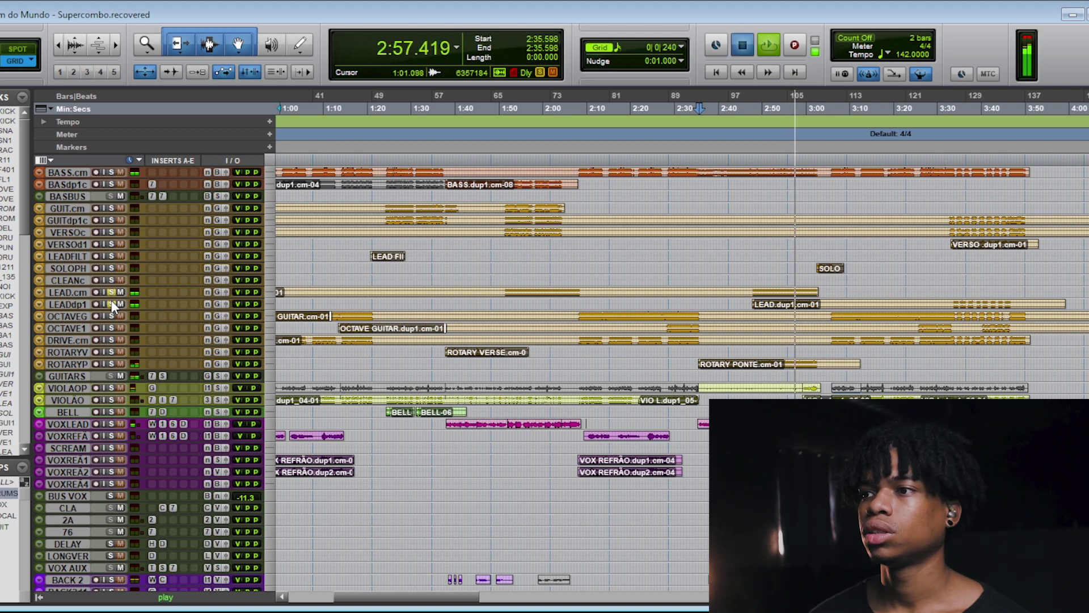
key(space)
Audition the LEAD.cm and LEADdp1 guitars in solo from 2:47.640, turn both solos off and stop playback.
key(ctrl+bracketright)
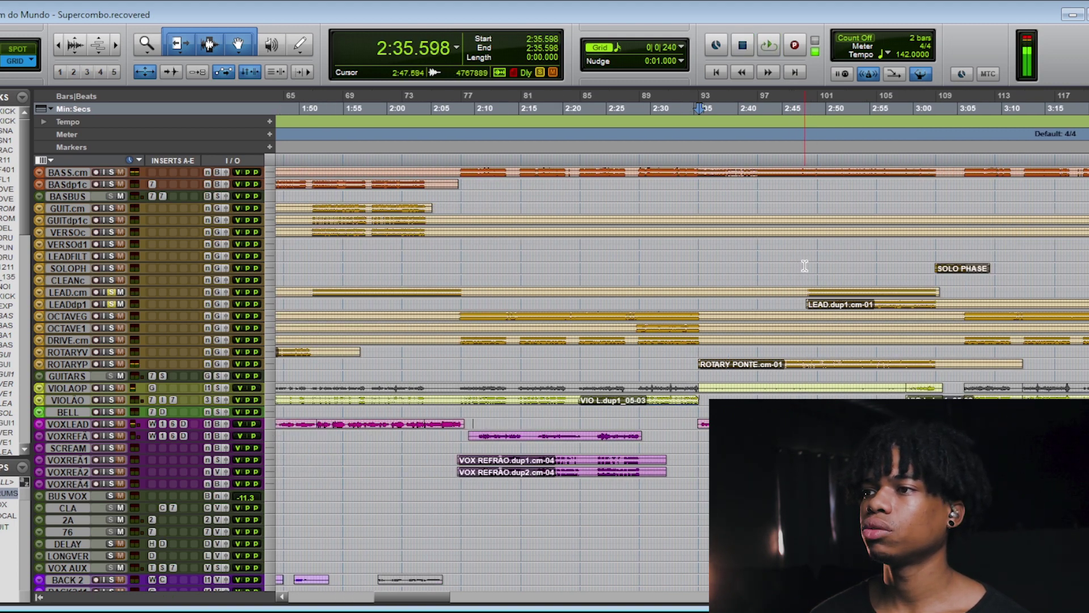
key(ctrl+bracketright)
key(space)
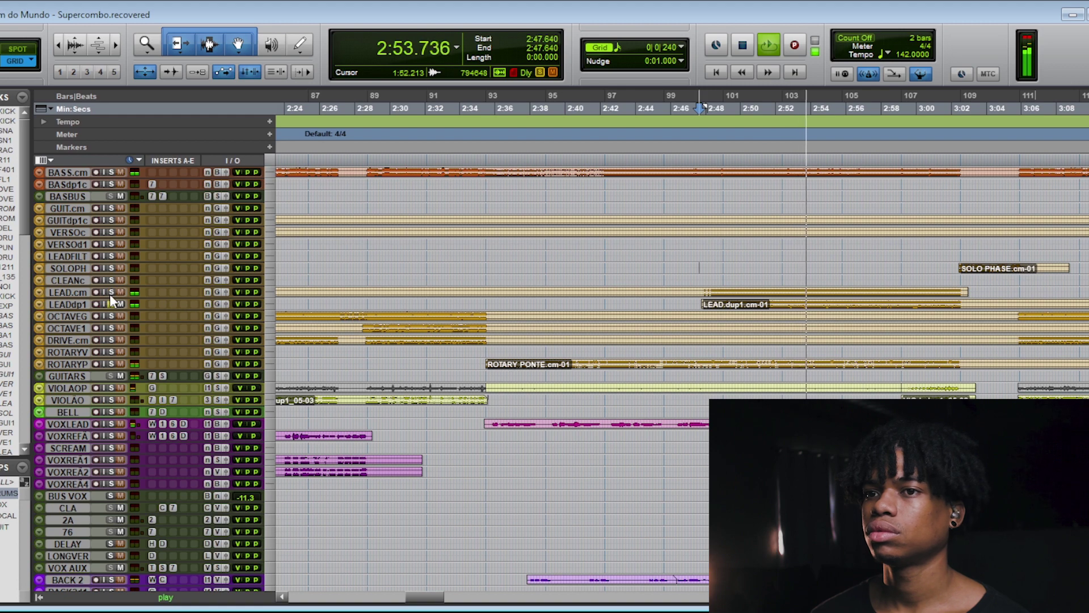
click(110, 292)
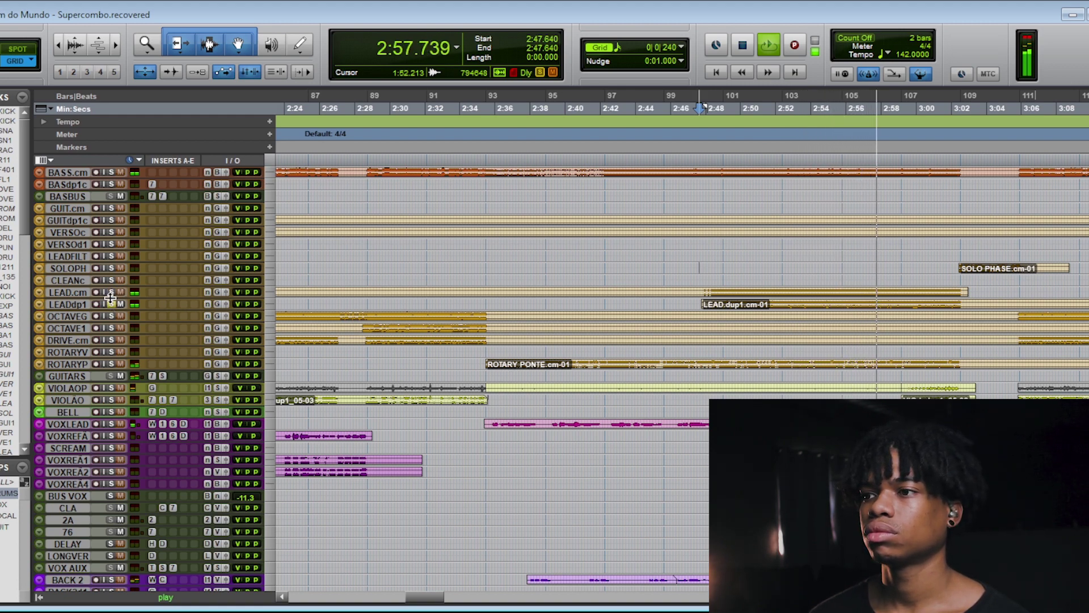
click(112, 304)
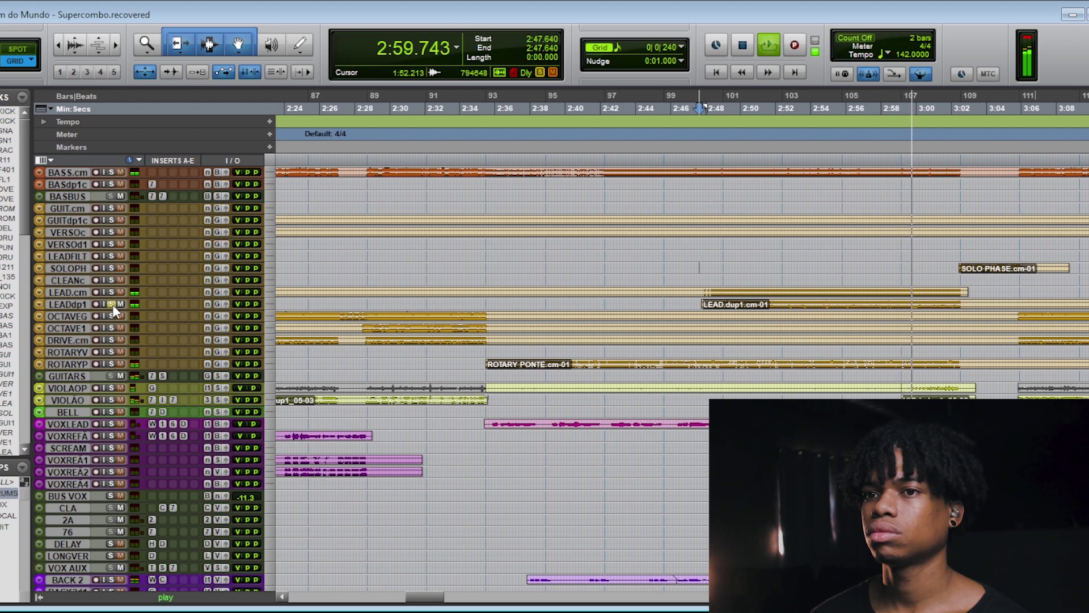
scroll(590, 348, down, 8)
key(space)
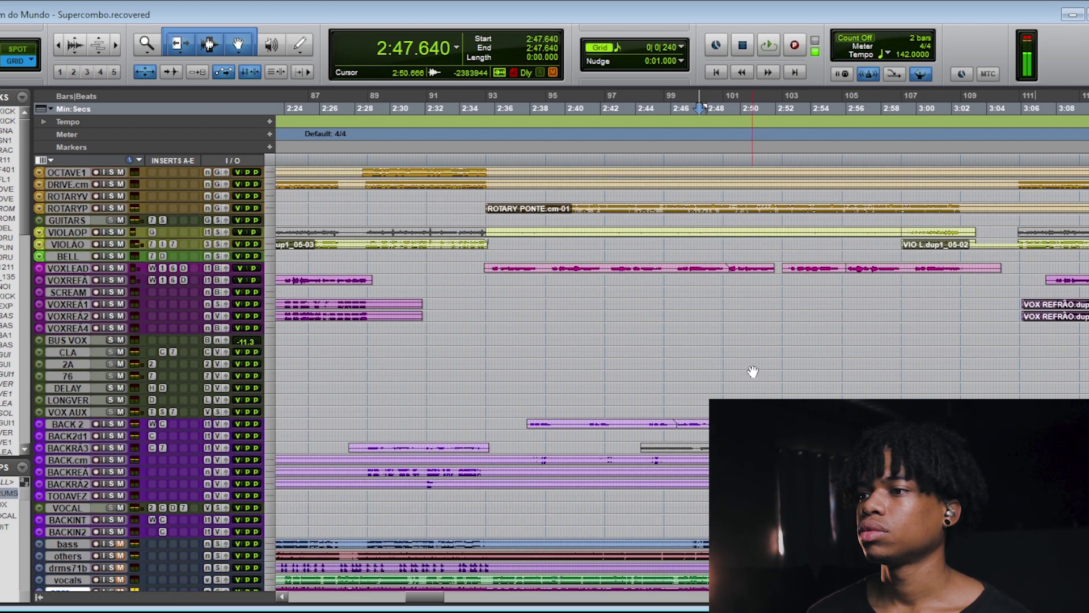
Audition all vocal tracks in solo from 2:50.070 and stop playback.
scroll(738, 326, down, 2)
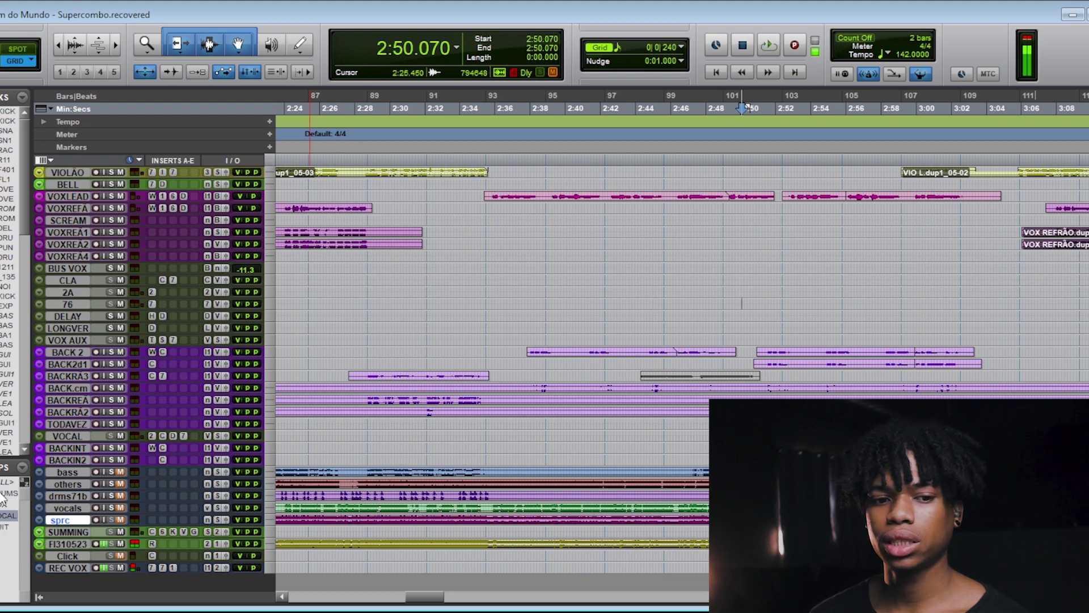
key(space)
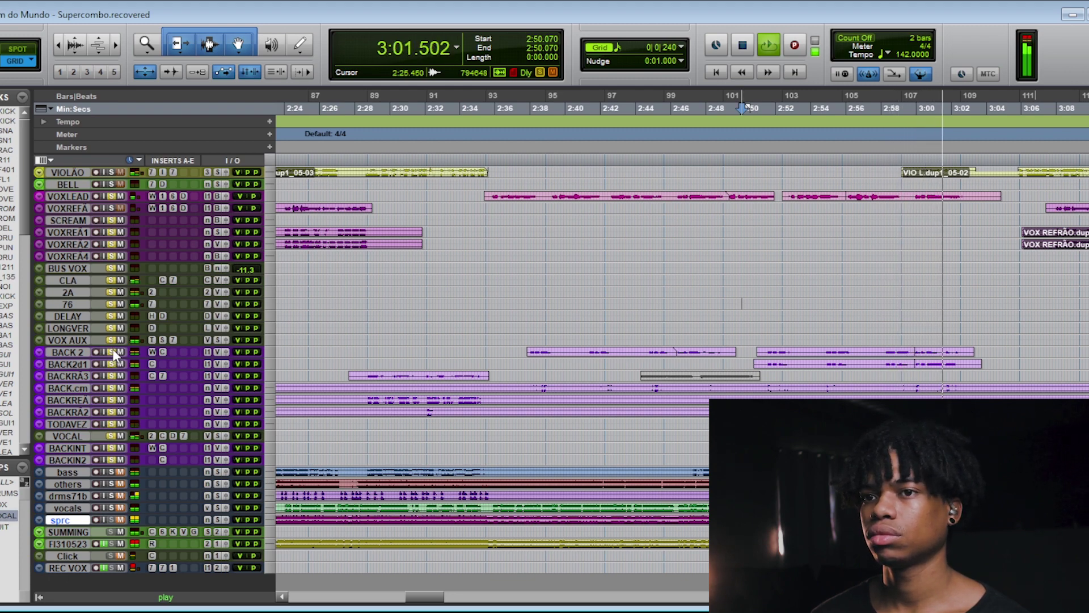
key(space)
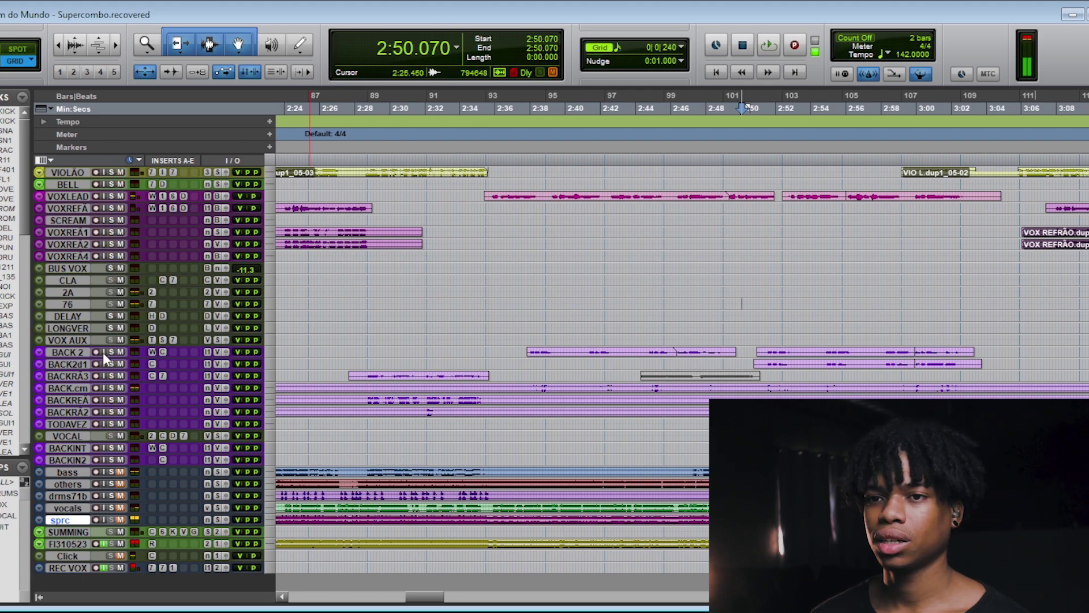
Audition the BACK 2, BACK2d1 and BACK.cm backing vocals one after another in solo from 2:50.070, stopping playback after the last.
key(space)
key(ctrl+])
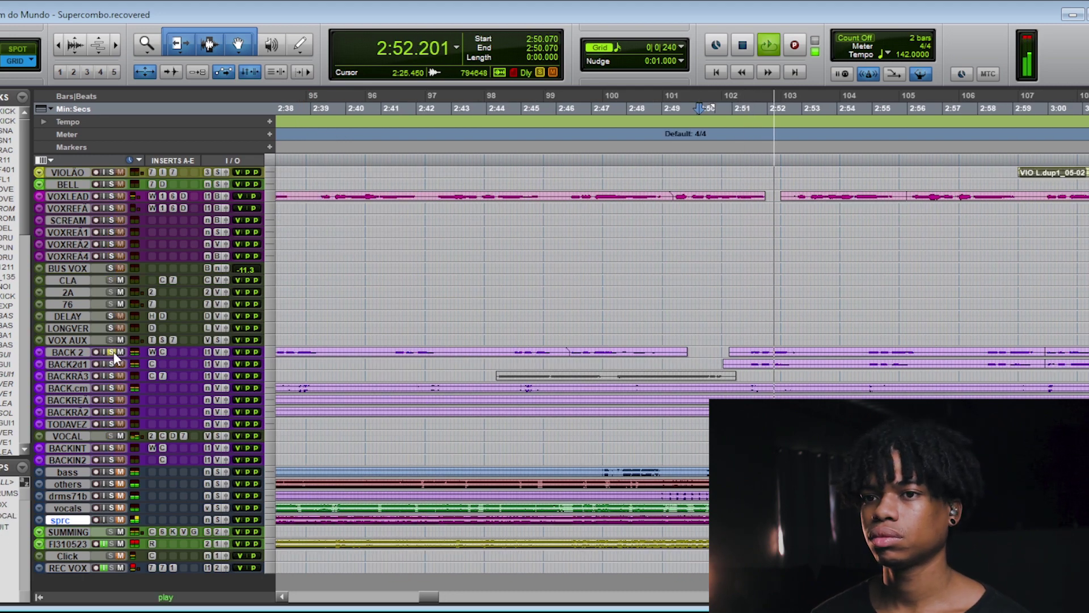
key(space)
key(space)
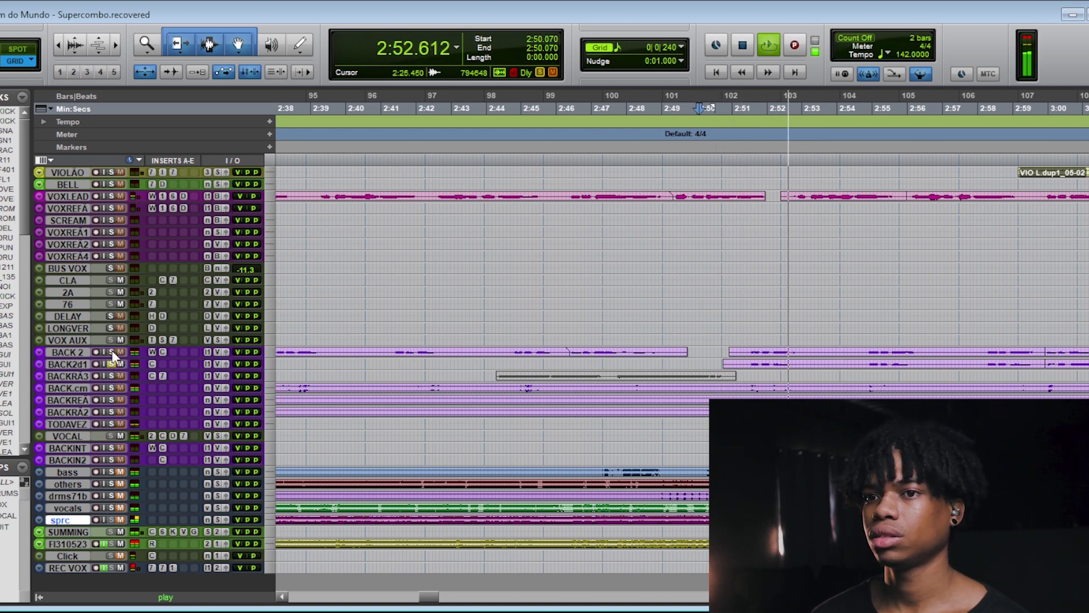
key(space)
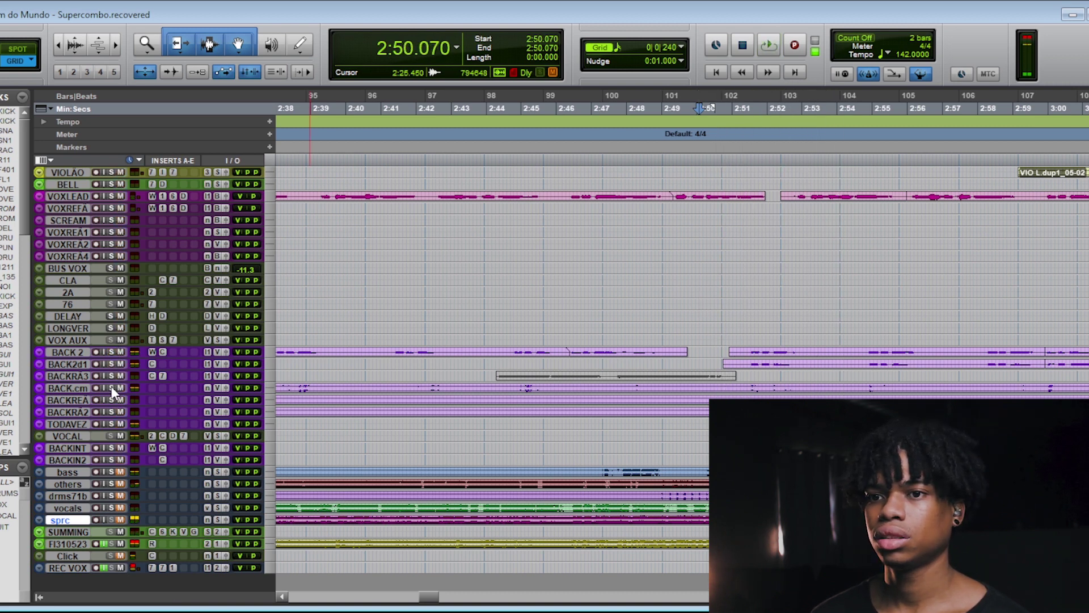
key(space)
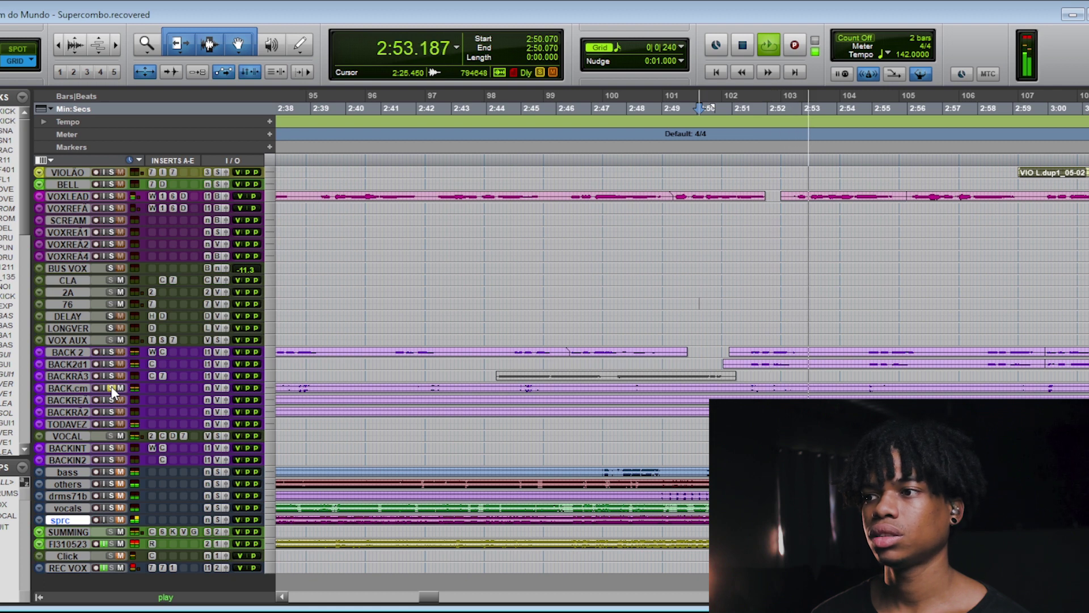
key(space)
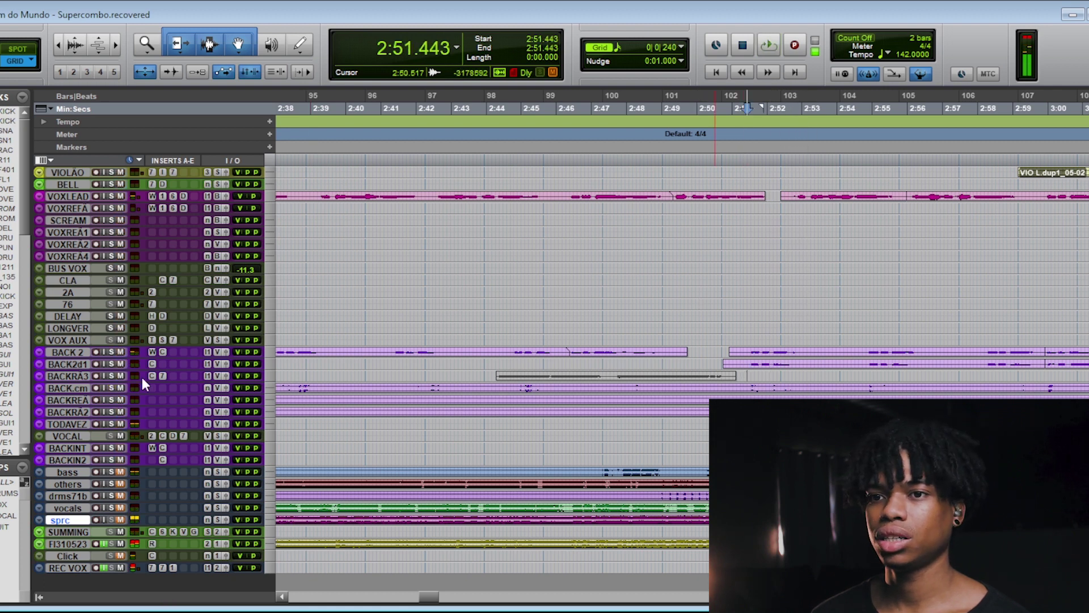
Solo BACK 2, BACK2d1 and BACKRA3 together, play them from 2:51.443 and stop playback.
drag(112, 352, 112, 364)
key(space)
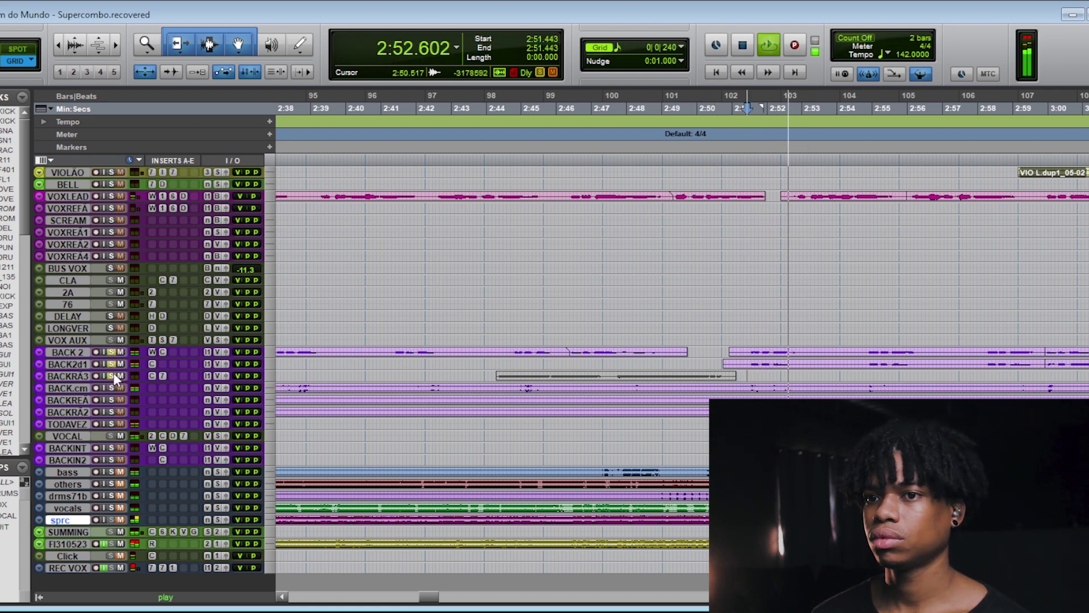
key(space)
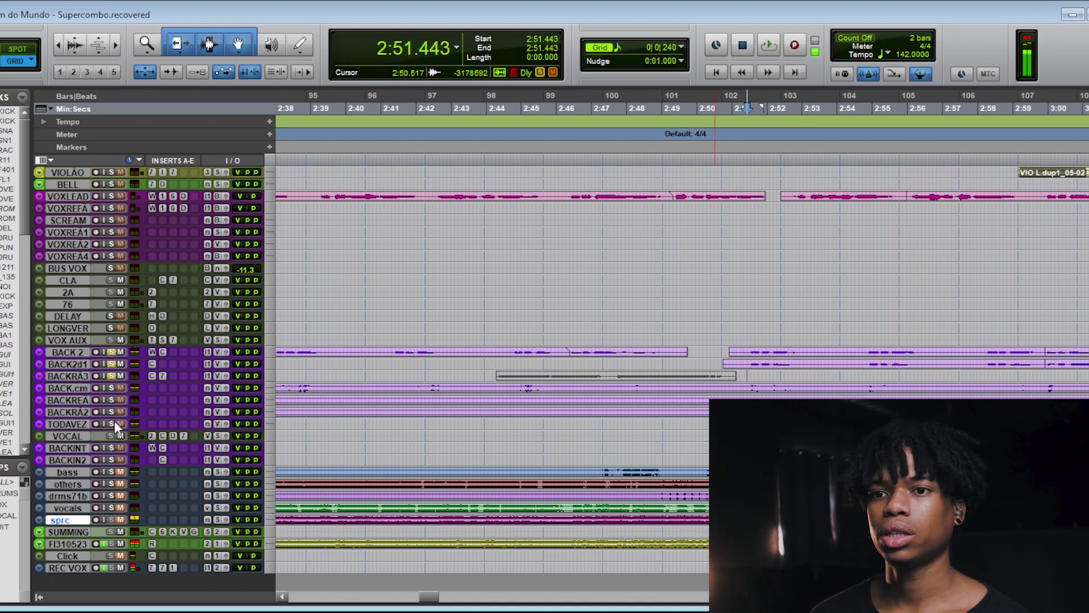
Audition all vocal tracks in solo from 2:51.443 and stop playback.
key(space)
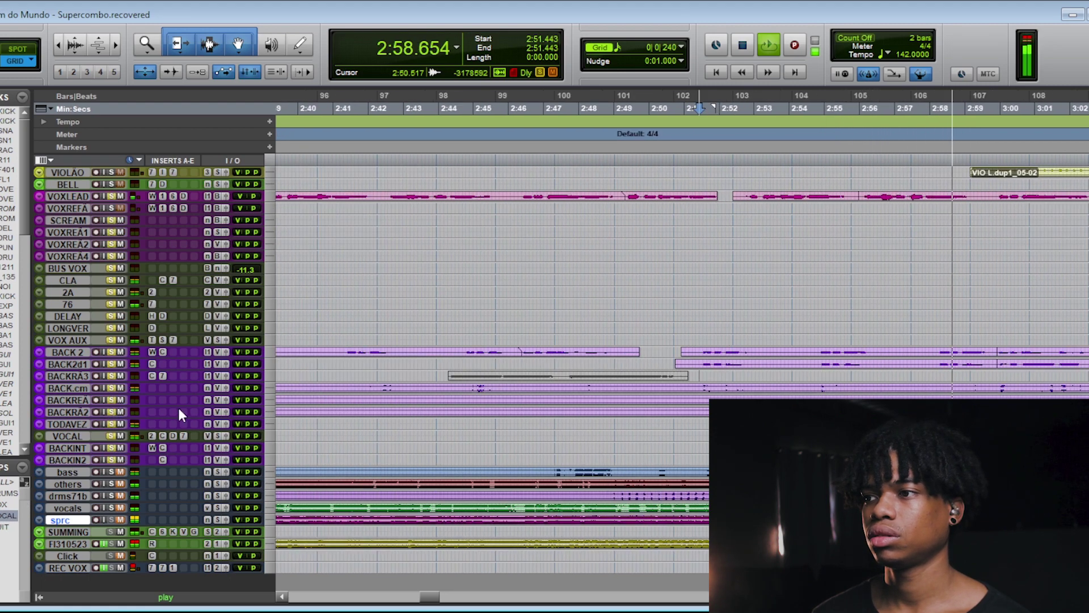
key(ctrl+bracketleft)
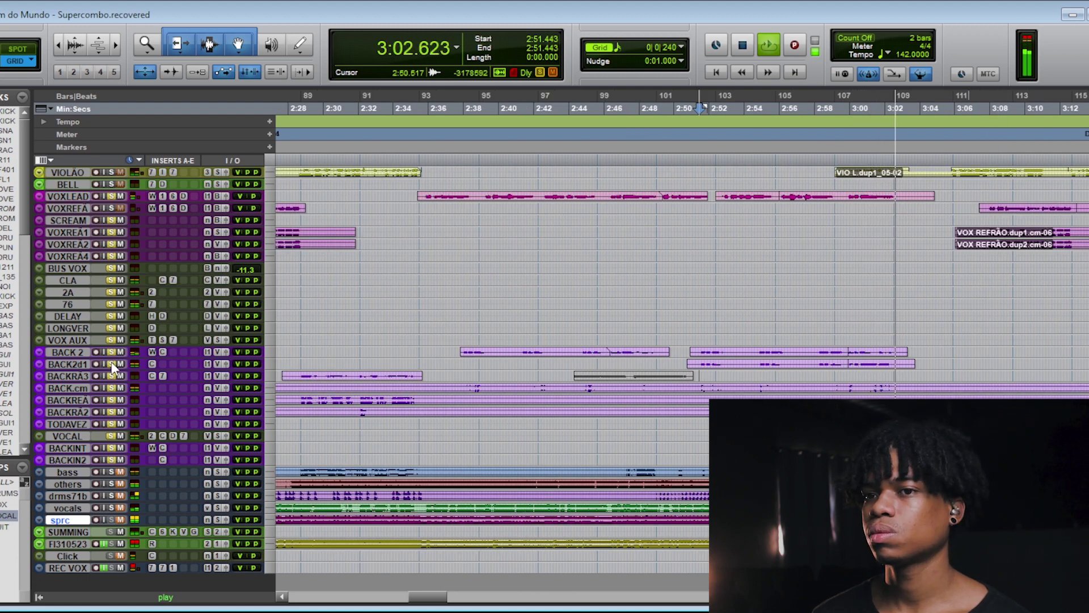
key(space)
Clear the vocal solos, play the full mix from 2:51.443 into the returning drill drum loops and stop playback.
key(space)
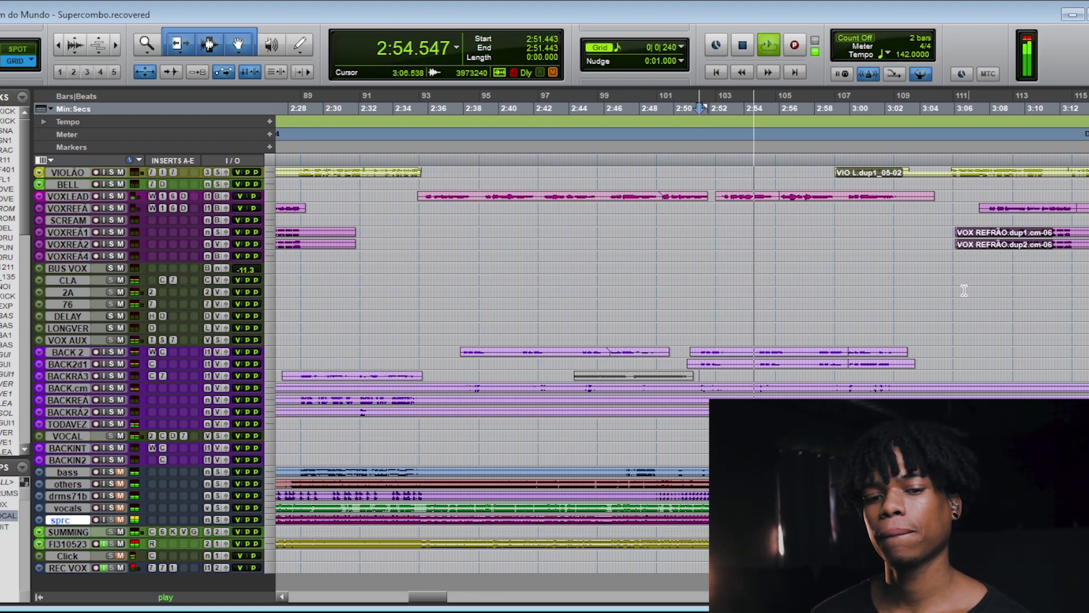
scroll(963, 290, up, 5)
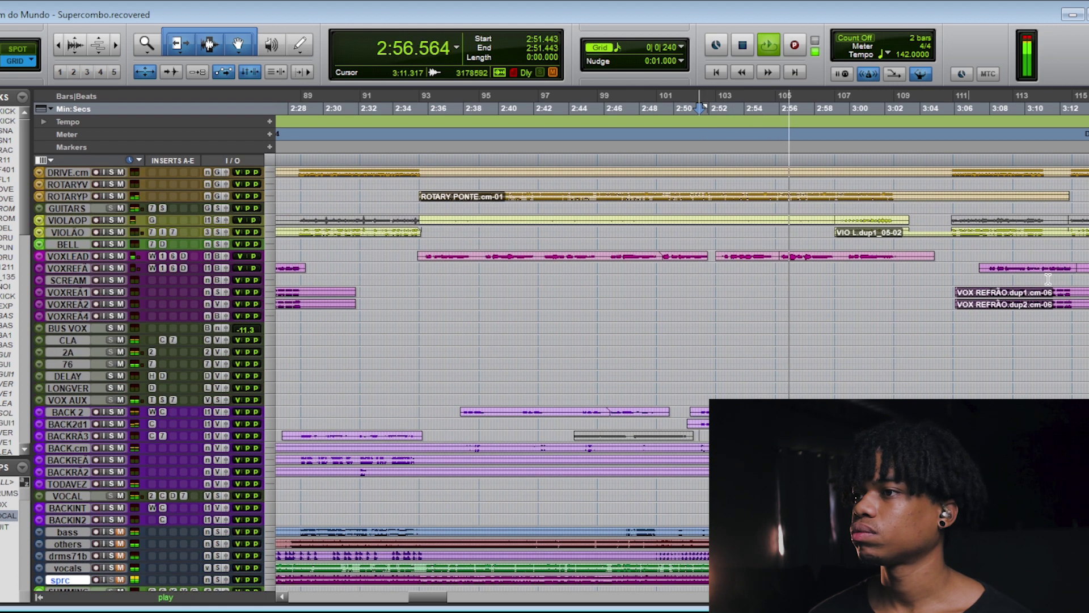
scroll(1048, 279, up, 15)
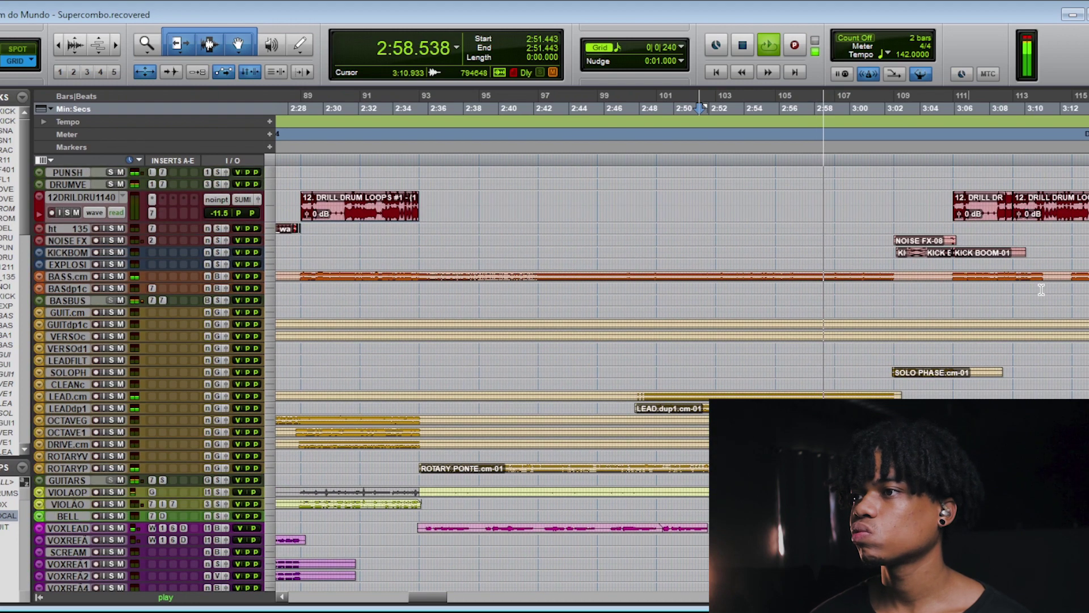
key(ctrl+bracketright)
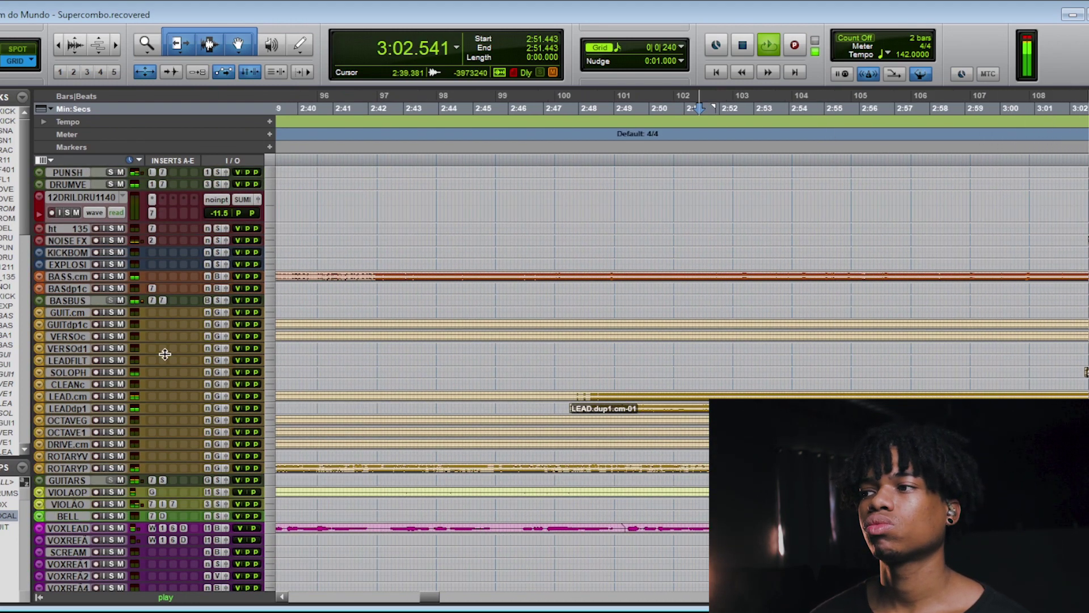
key(ctrl+bracketleft)
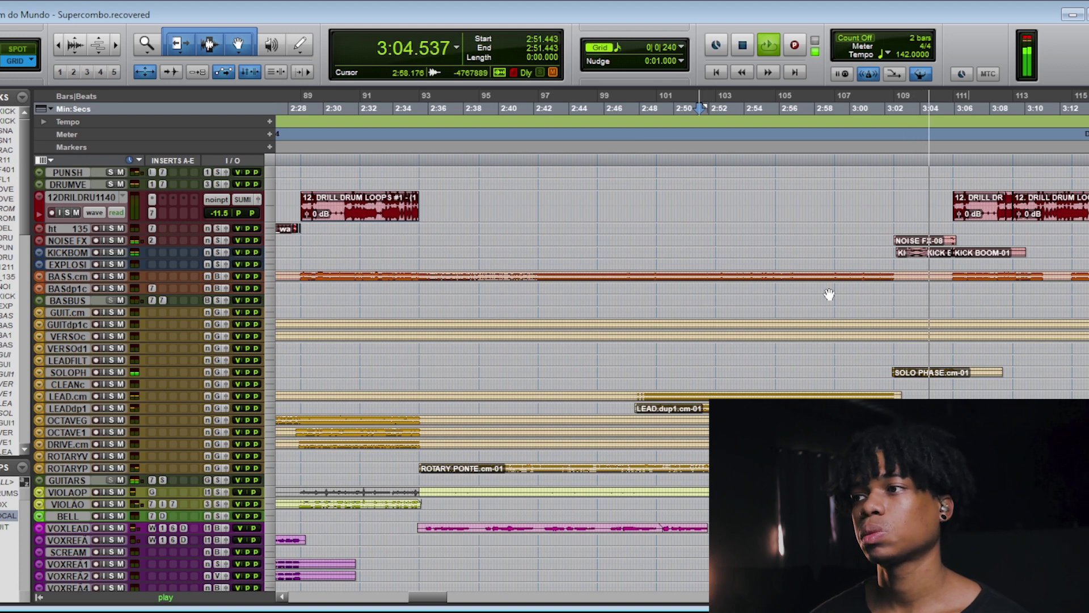
key(space)
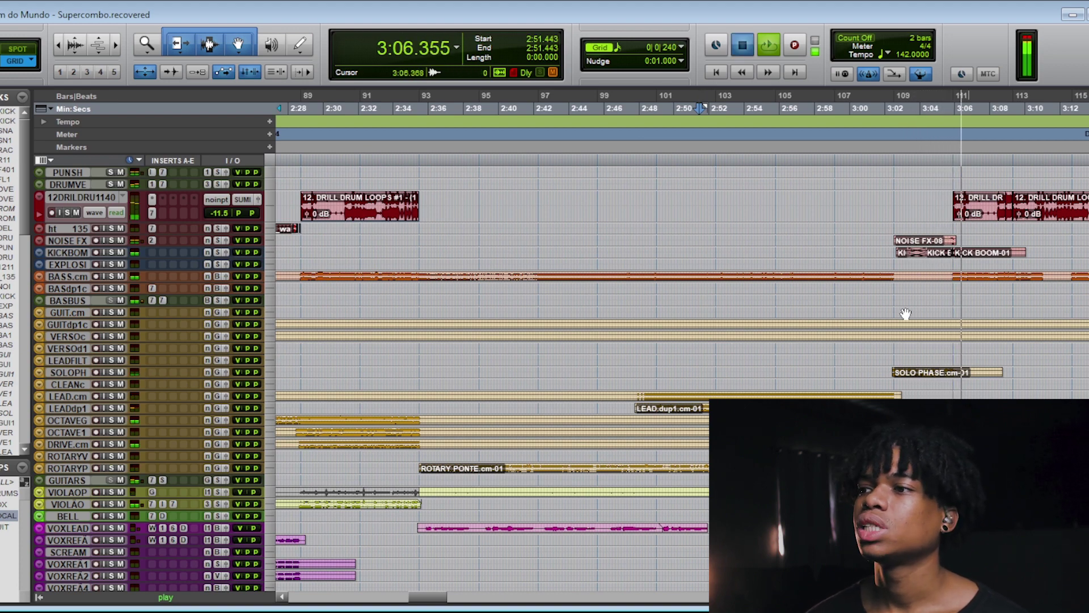
Set the playback start to 3:02.429, audition the SOLOPH guitar in solo and stop playback.
key(ctrl+bracketright)
key(ctrl+bracketright)
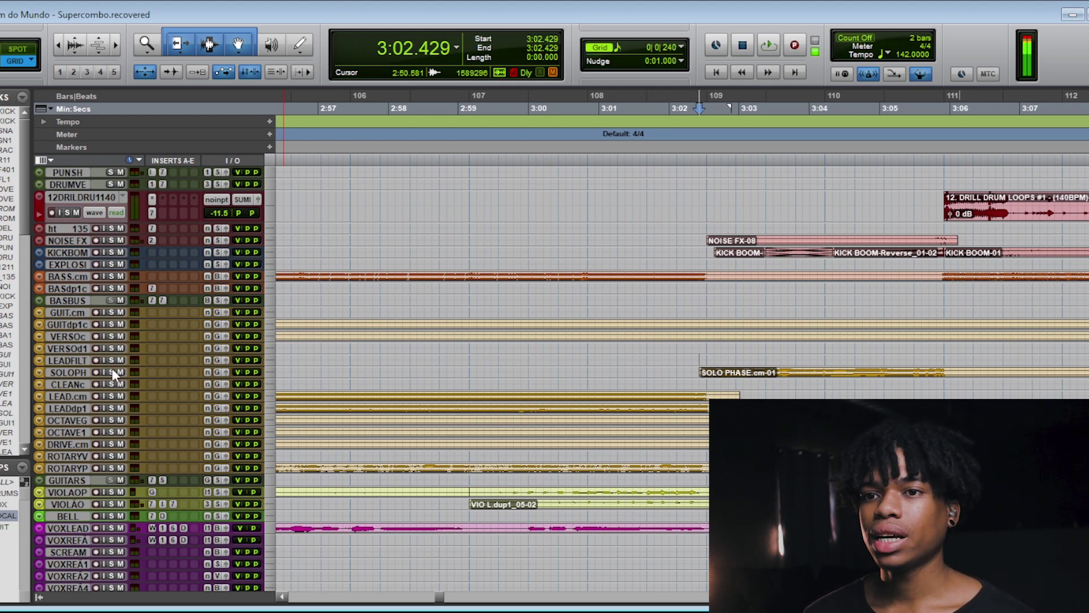
key(ctrl+bracketleft)
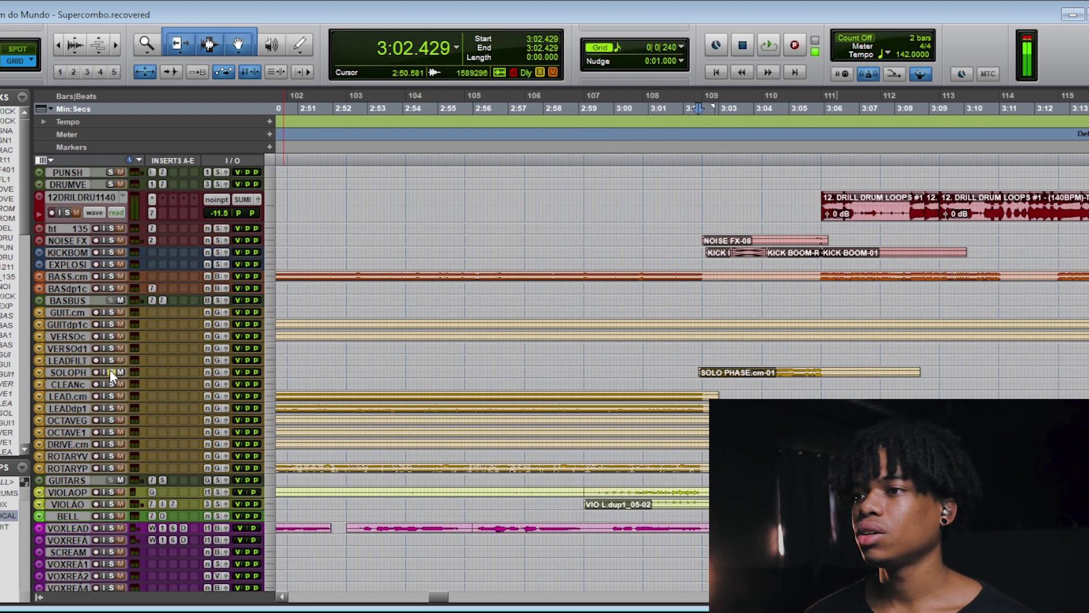
key(space)
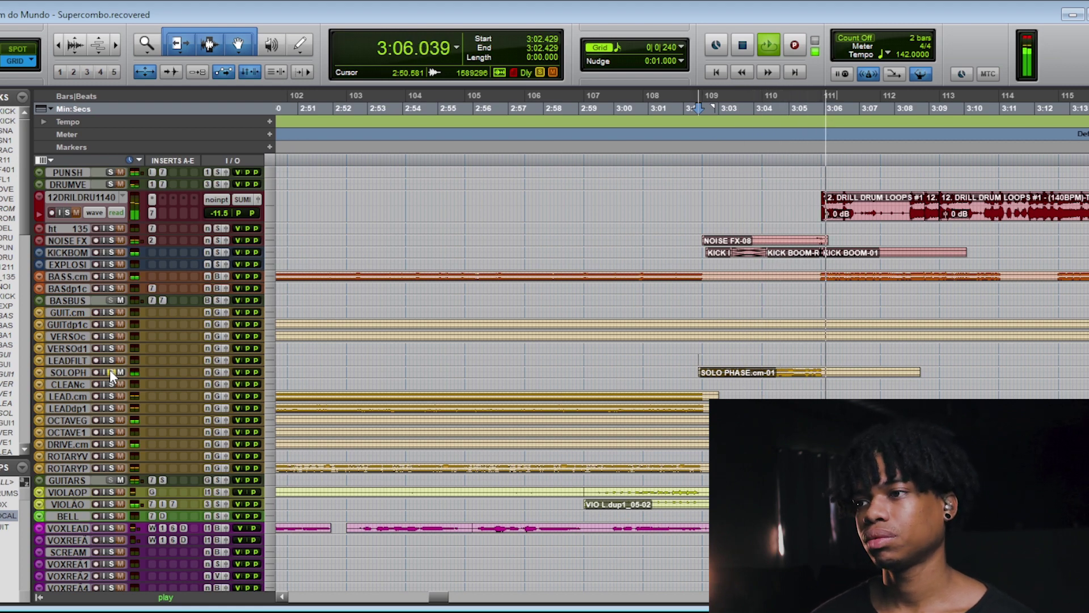
key(space)
click(111, 372)
Solo the sprc track, play it from 3:02.429, stop playback and turn its solo off.
scroll(892, 374, down, 3)
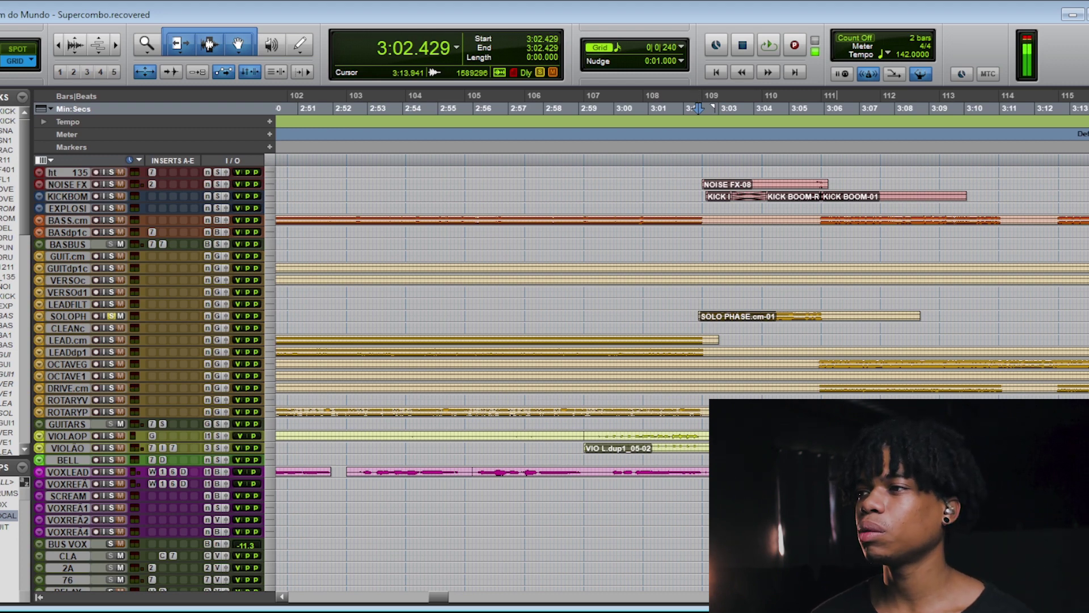
scroll(488, 341, down, 15)
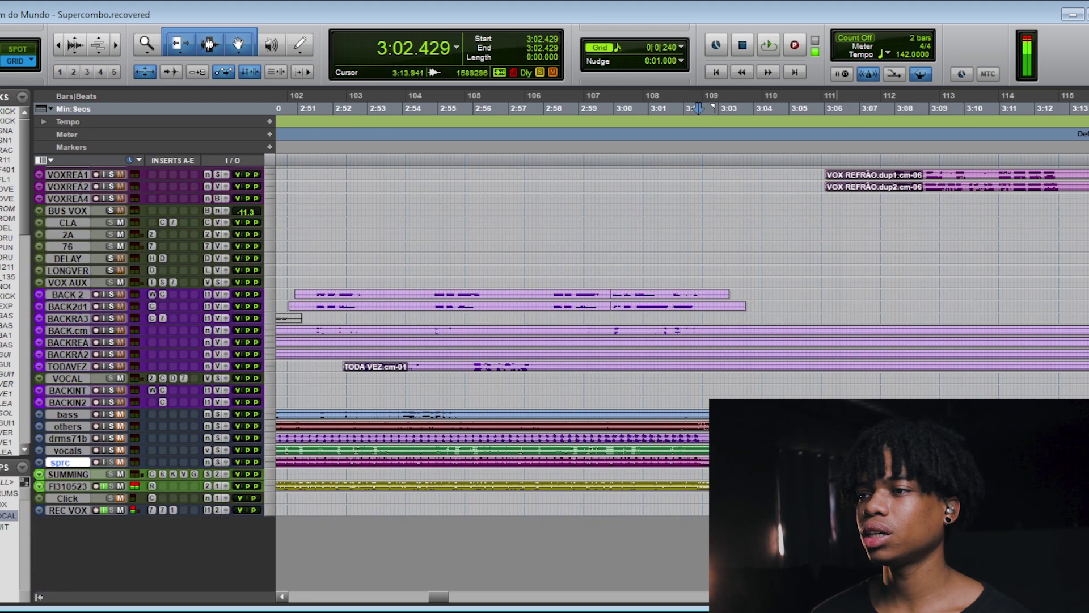
click(114, 461)
key(space)
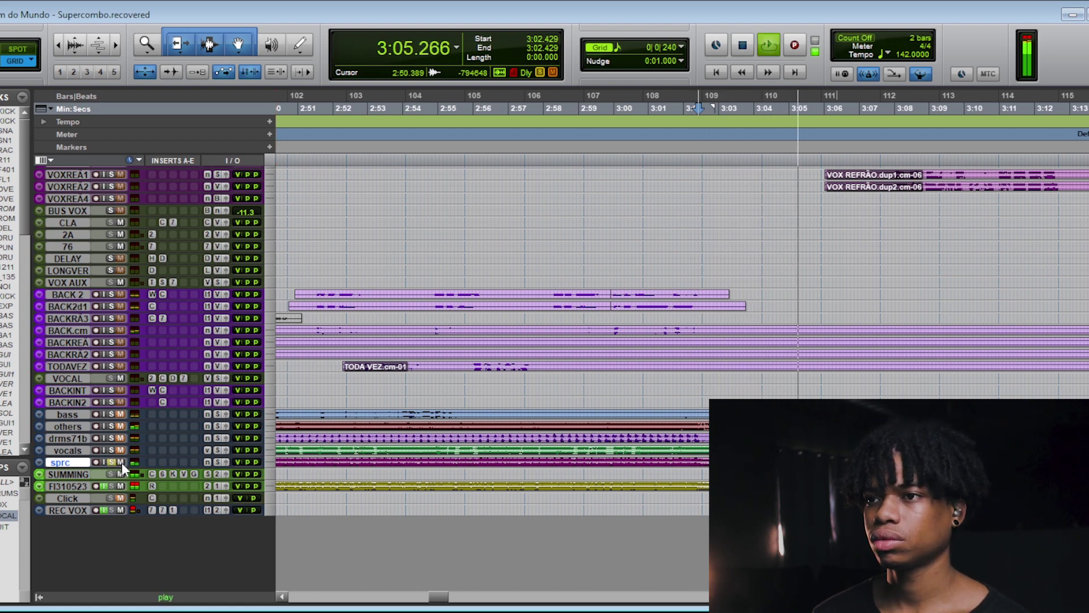
key(space)
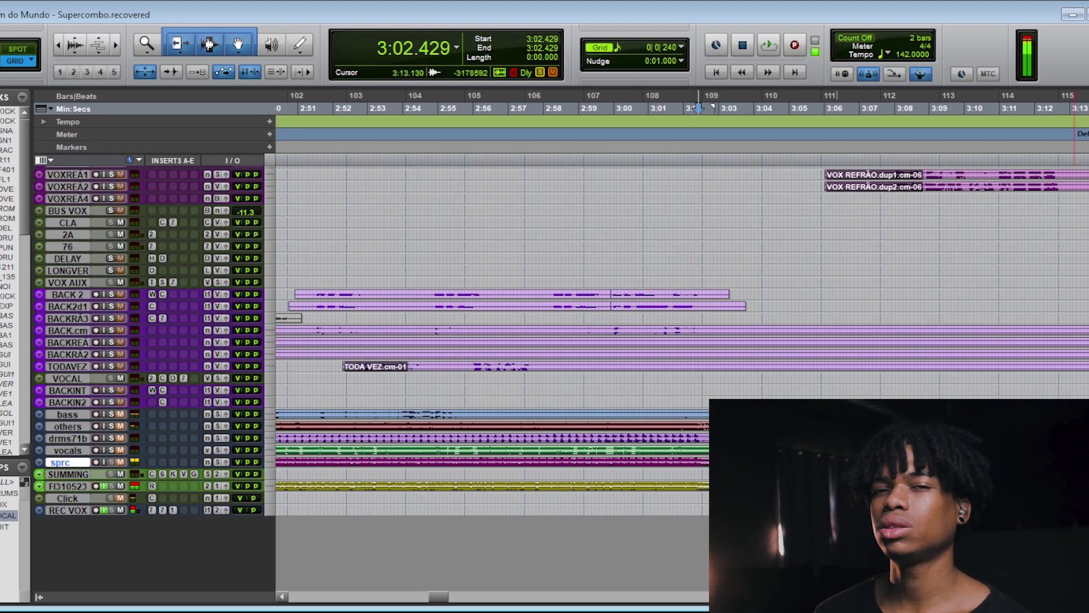
Audition the NOISE FX track in solo from 3:02.429, stop playback and turn its solo off.
scroll(114, 461, up, 10)
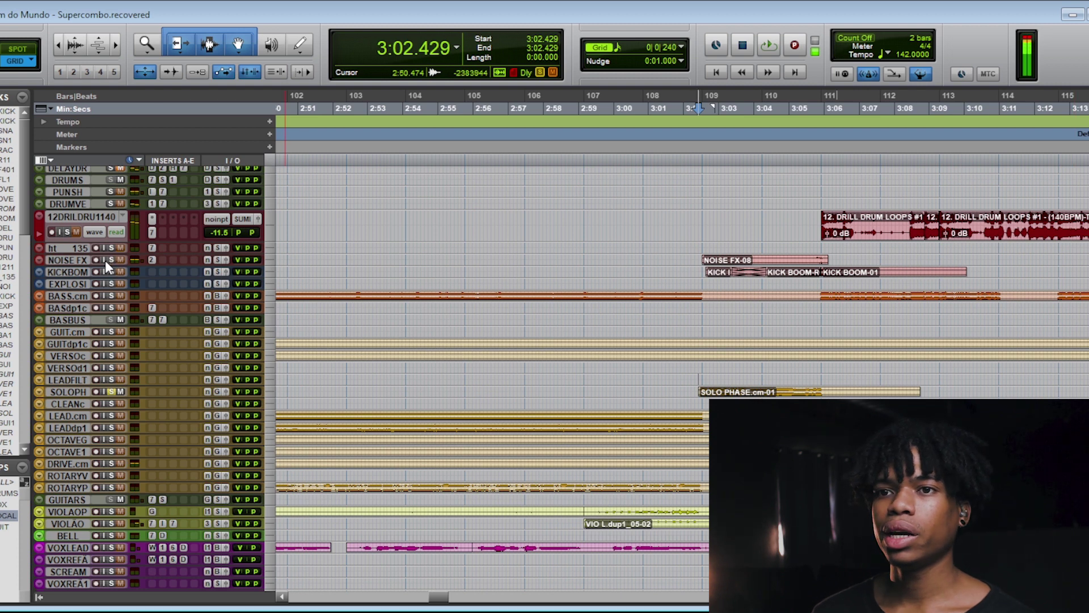
key(space)
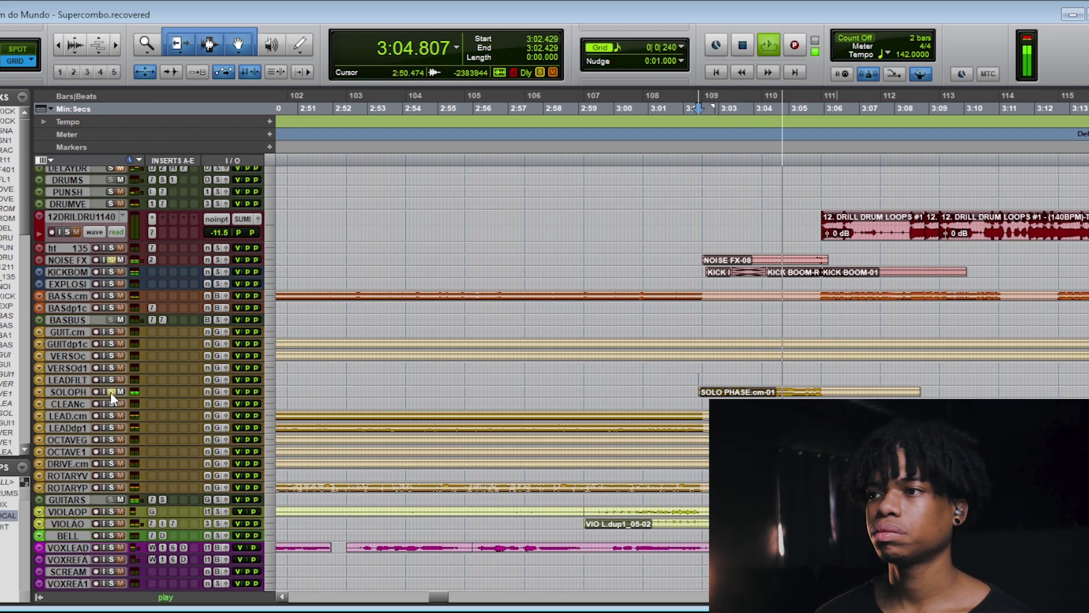
key(space)
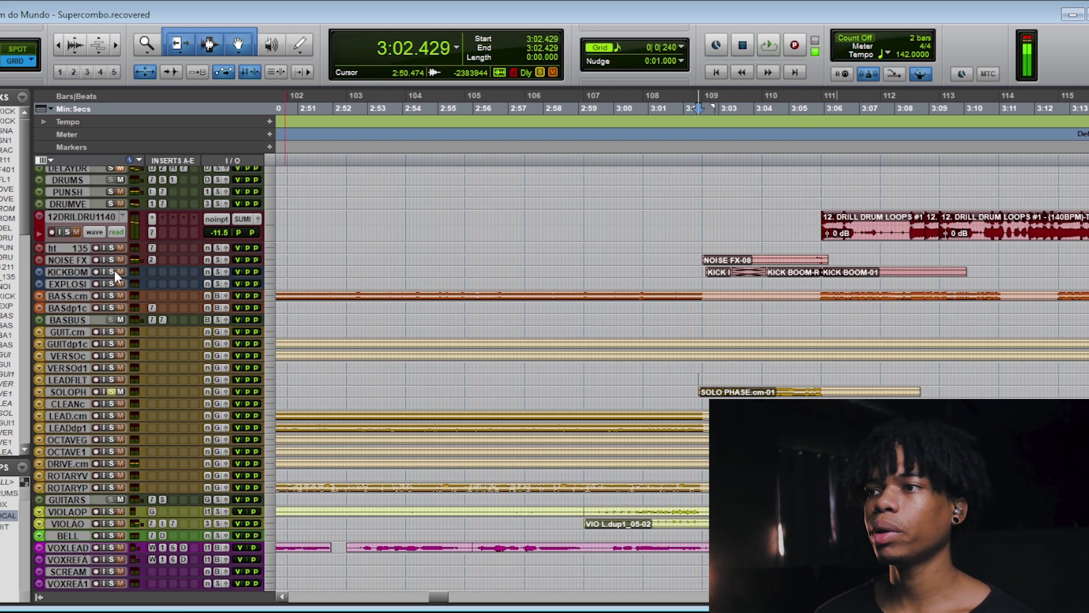
Audition the KICKBOM track in solo from 3:06.021 and stop playback.
click(823, 280)
key(space)
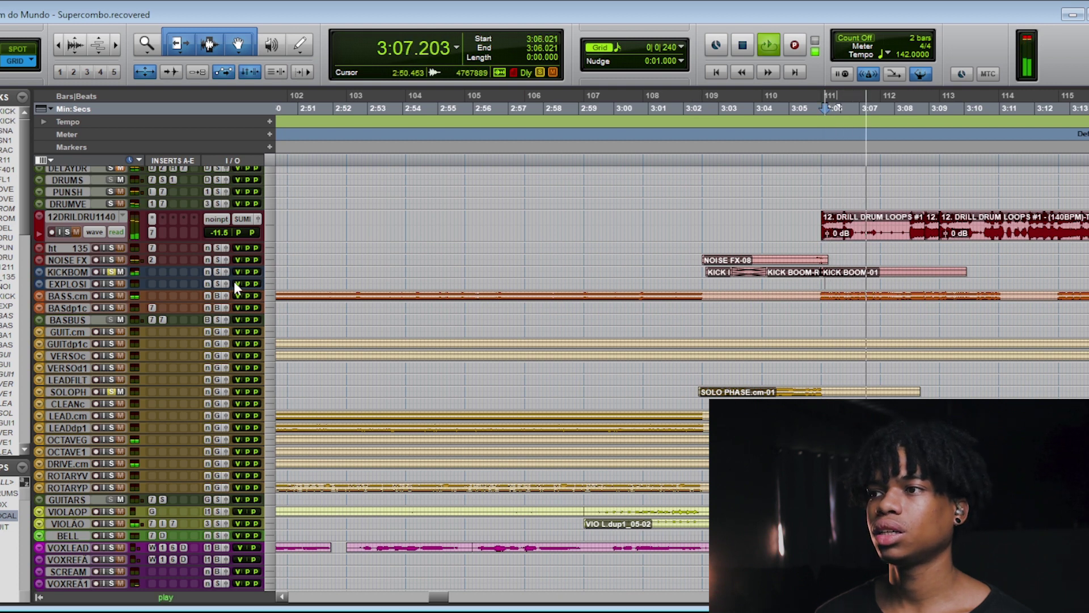
key(space)
Return the playback start to 3:02.429, audition only KICKBOM in solo through its reversed boom and stop playback.
click(700, 282)
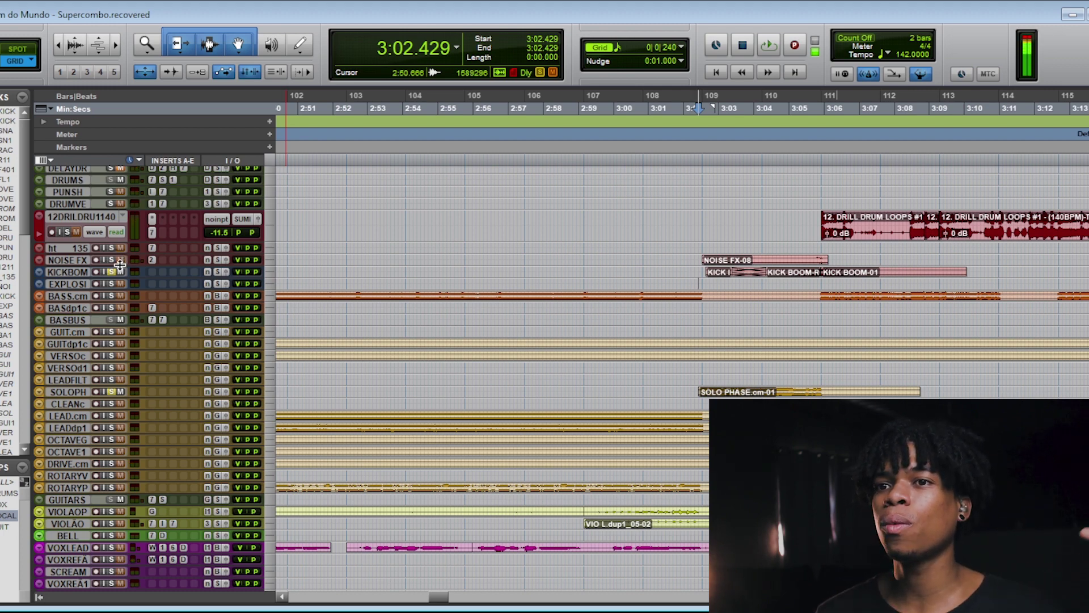
key(ctrl+])
key(space)
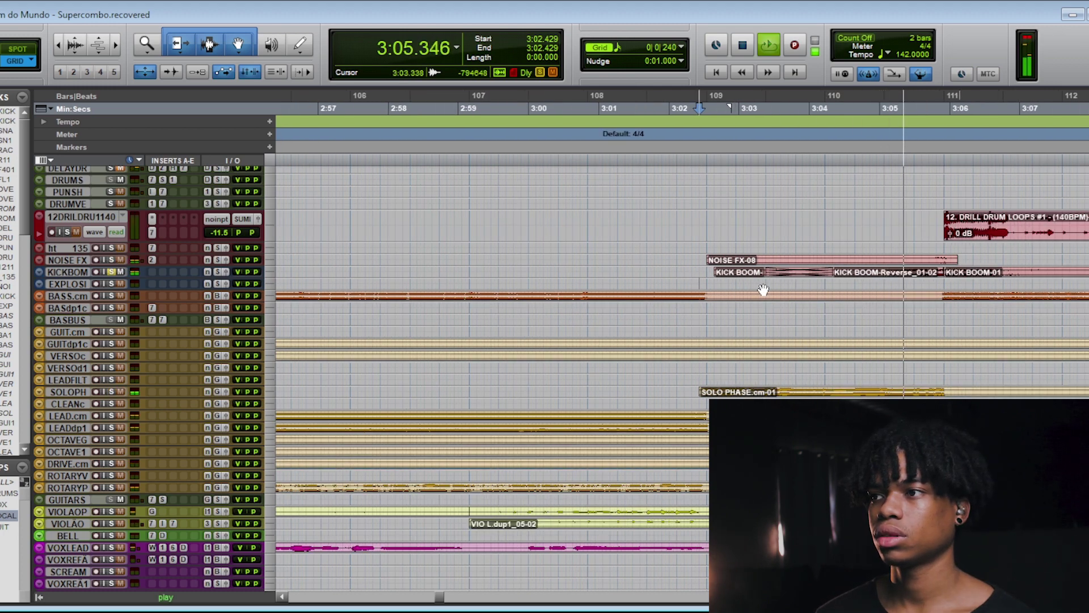
key(space)
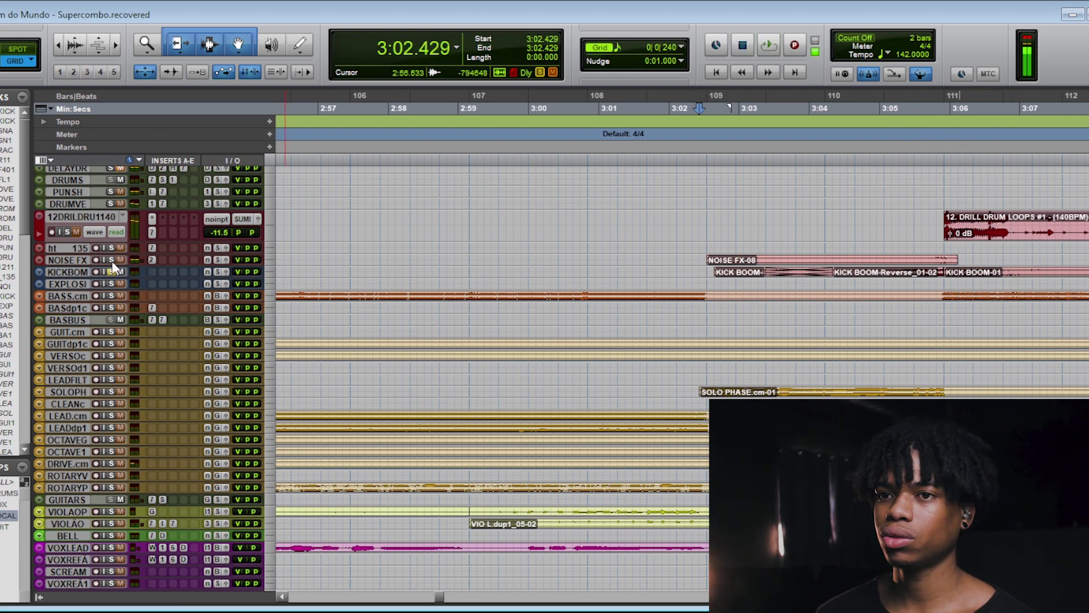
Audition NOISE FX and KICKBOM together in solo from 3:02.429, stop playback and turn the NOISE FX solo off.
key(space)
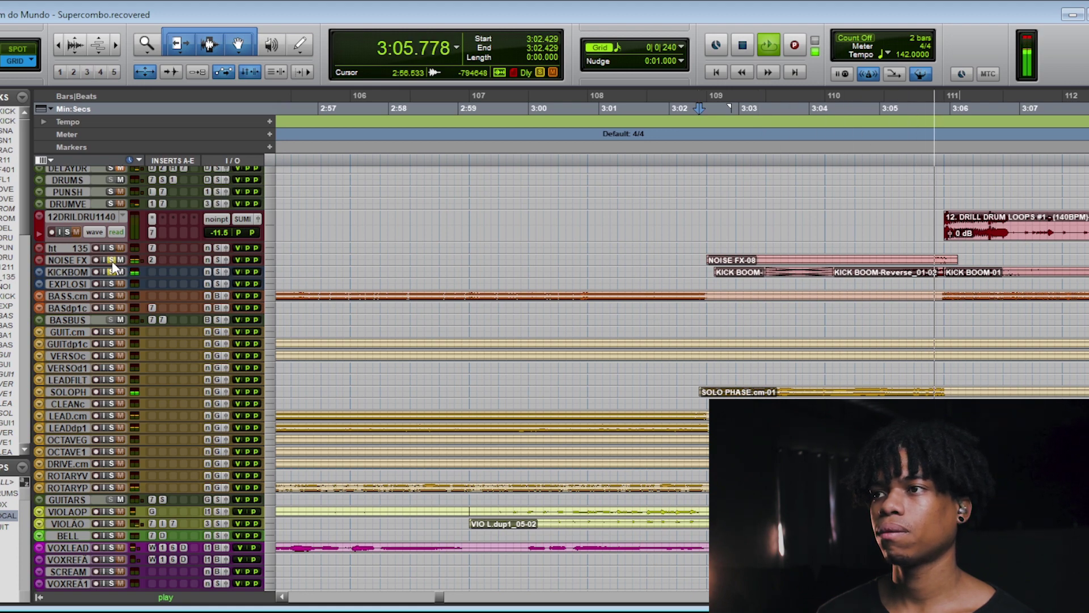
key(ctrl+bracketleft)
key(space)
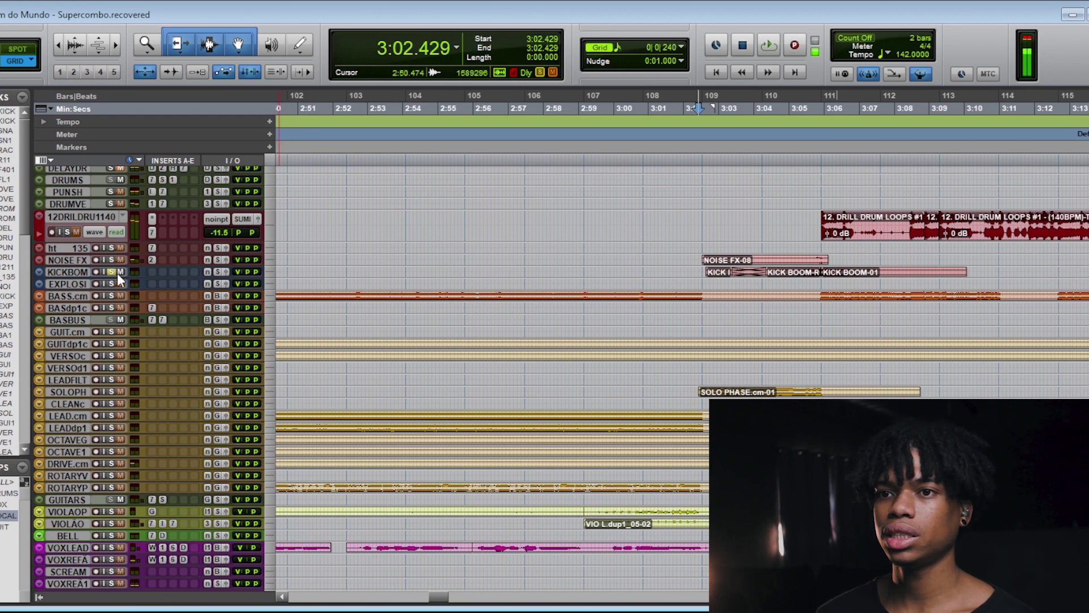
Turn the KICKBOM solo off, play the full mix from 3:02.429 and solo the 12DRILDRU1140 loop track during playback.
key(space)
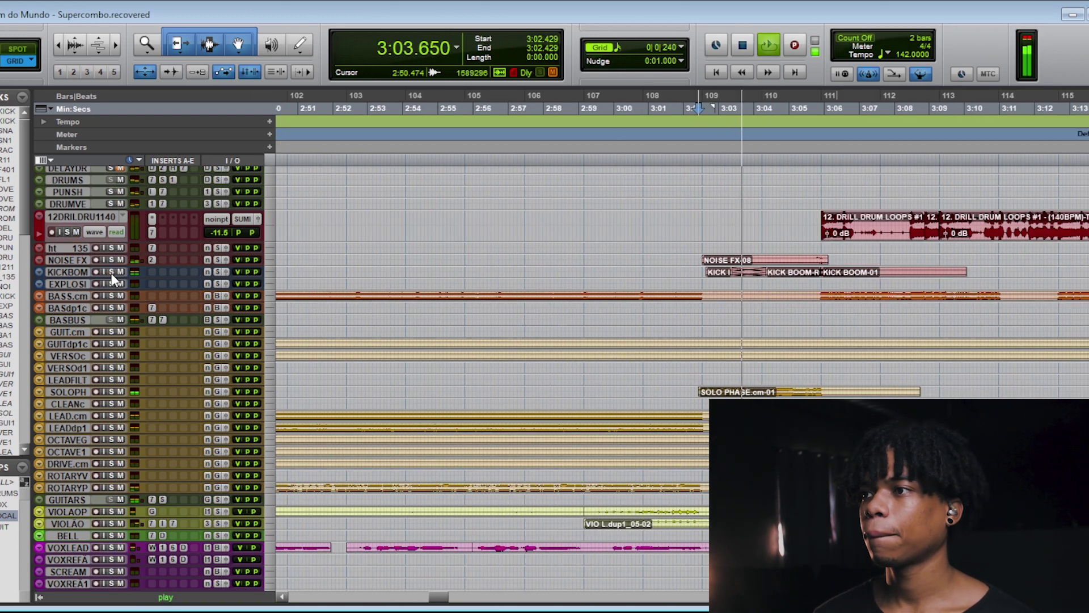
key(ctrl+bracketleft)
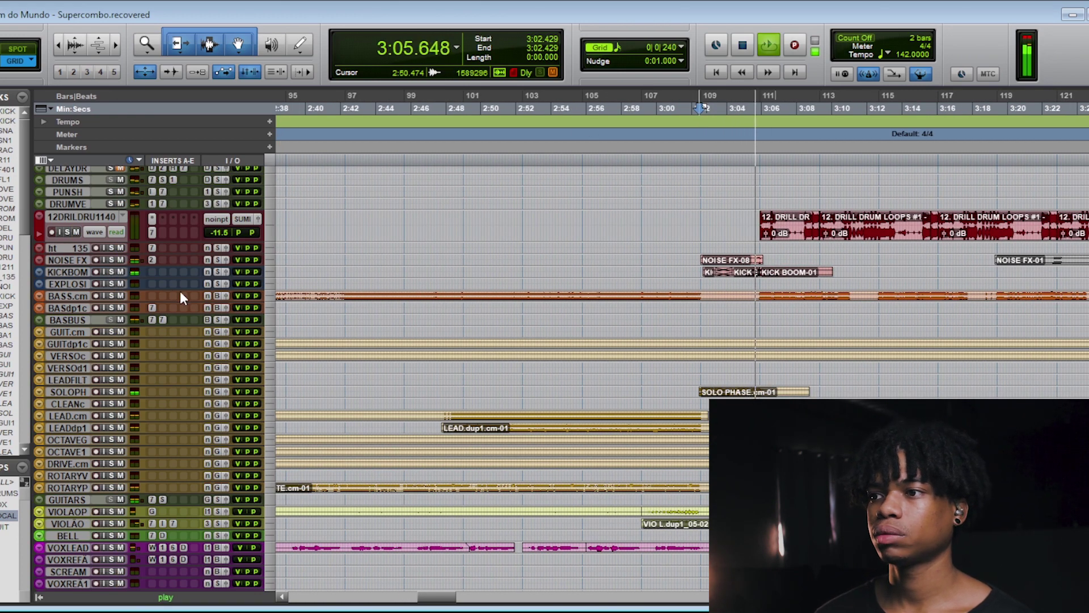
key(ctrl+bracketleft)
key(ctrl+bracketleft)
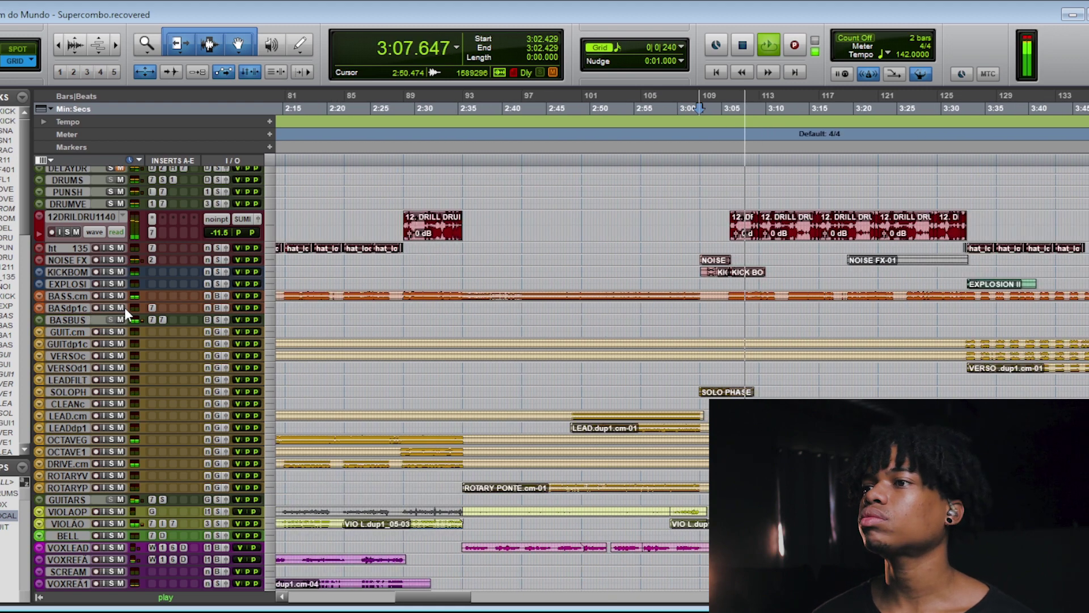
click(67, 231)
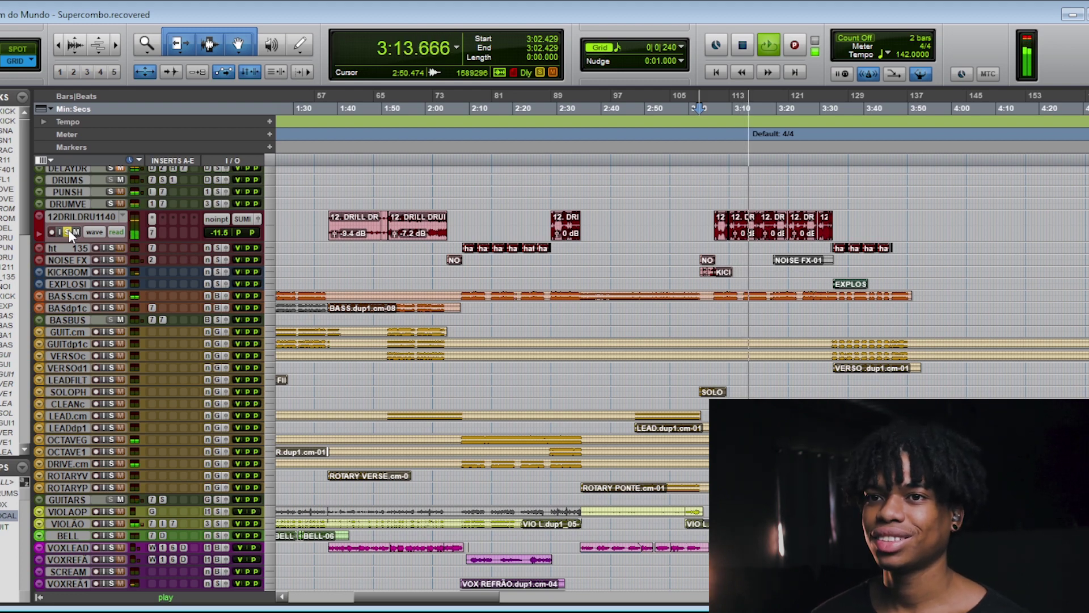
Turn the 12DRILDRU1140 solo off, follow the full mix down to the vocal tracks and stop playback.
click(67, 231)
key(ctrl+bracketright)
key(ctrl+bracketleft)
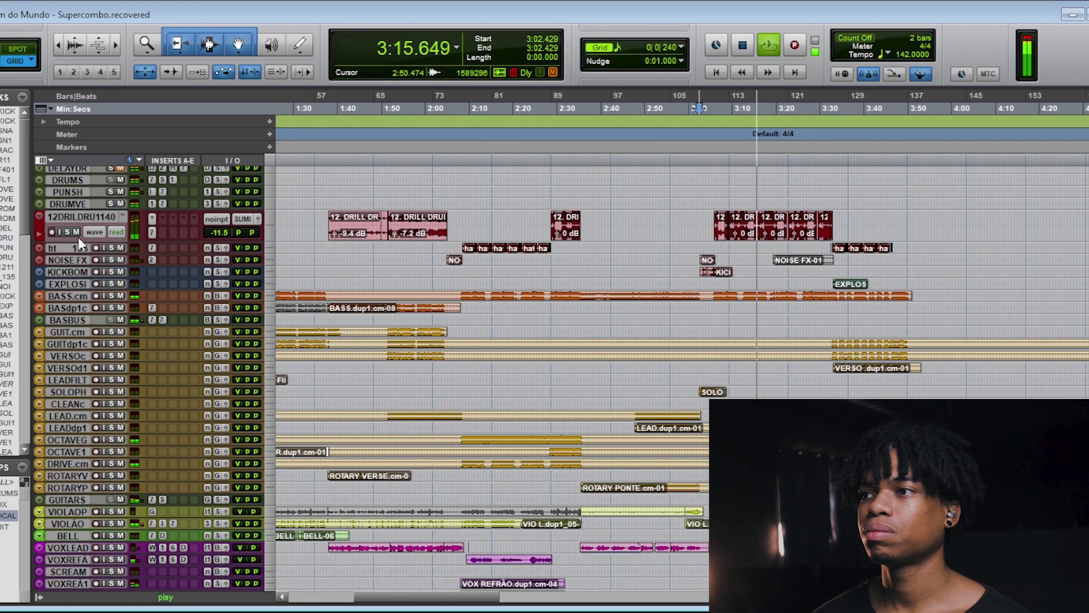
scroll(442, 441, down, 4)
scroll(448, 444, down, 5)
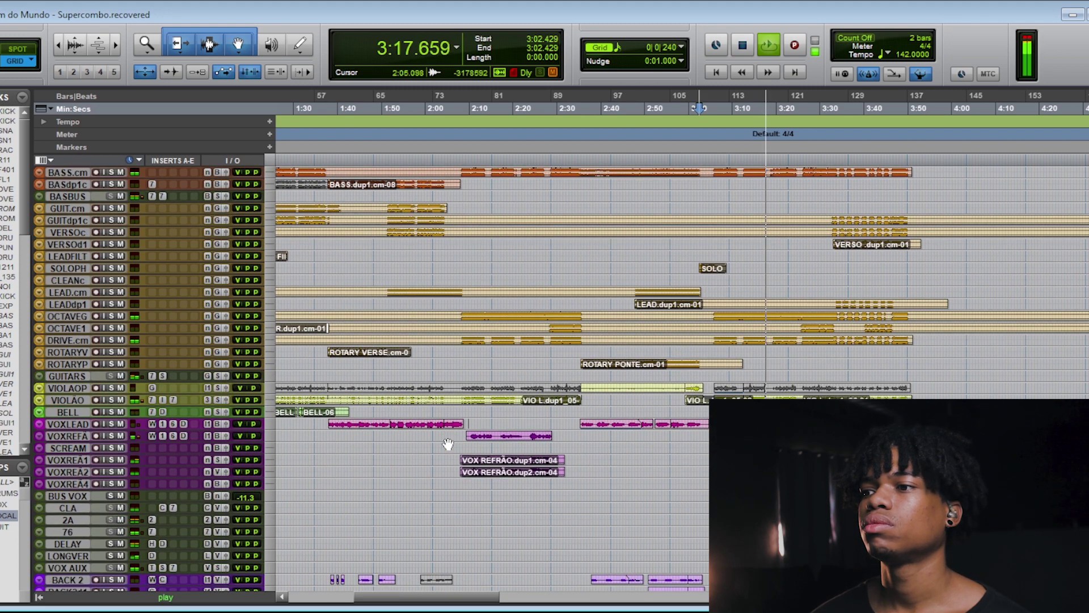
scroll(448, 442, down, 7)
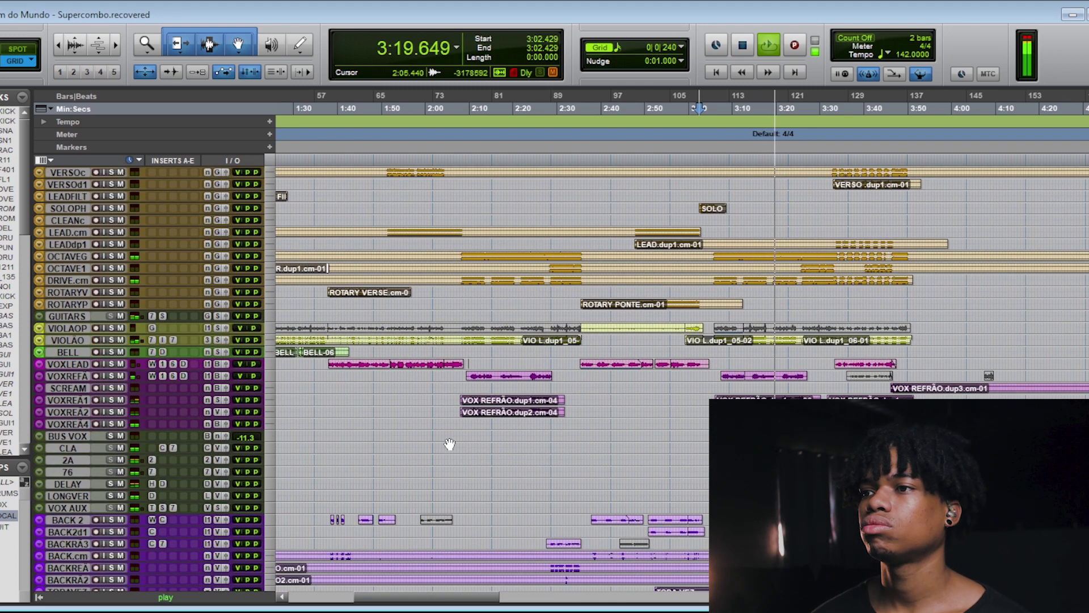
key(space)
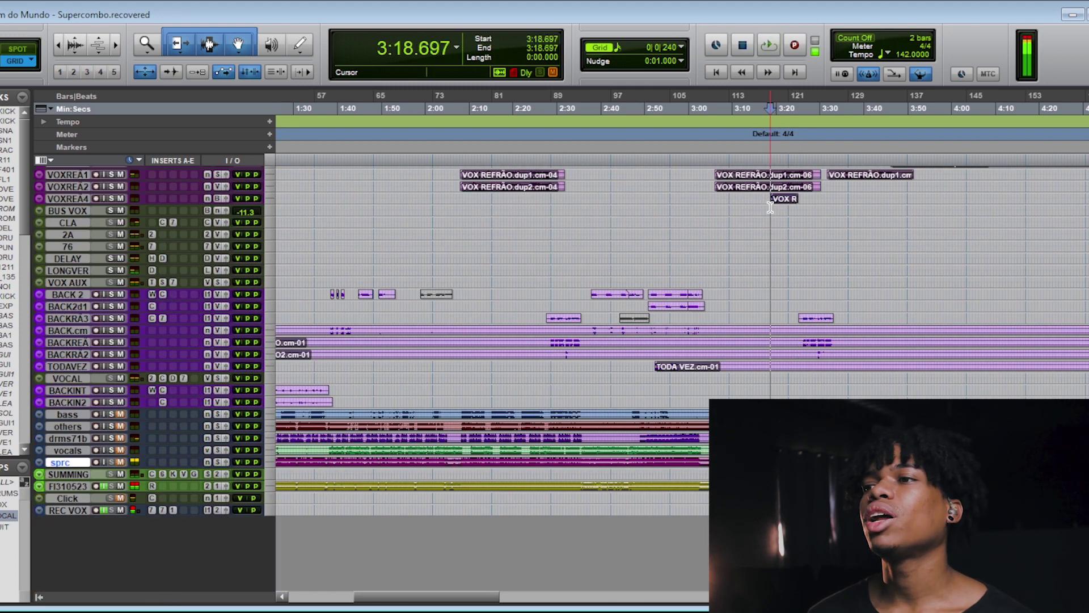
Audition the sprc track in solo from 3:15.845 through the start of the VOXREA4 clip and stop playback.
key(ctrl+bracketright)
key(ctrl+bracketright)
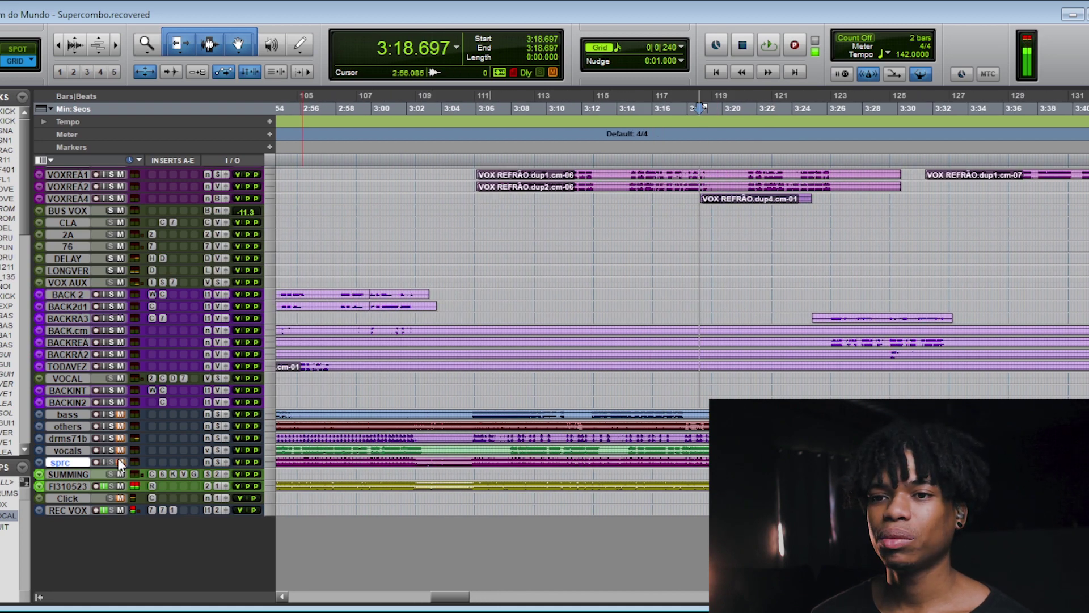
click(110, 461)
key(ctrl+bracketright)
click(601, 208)
key(space)
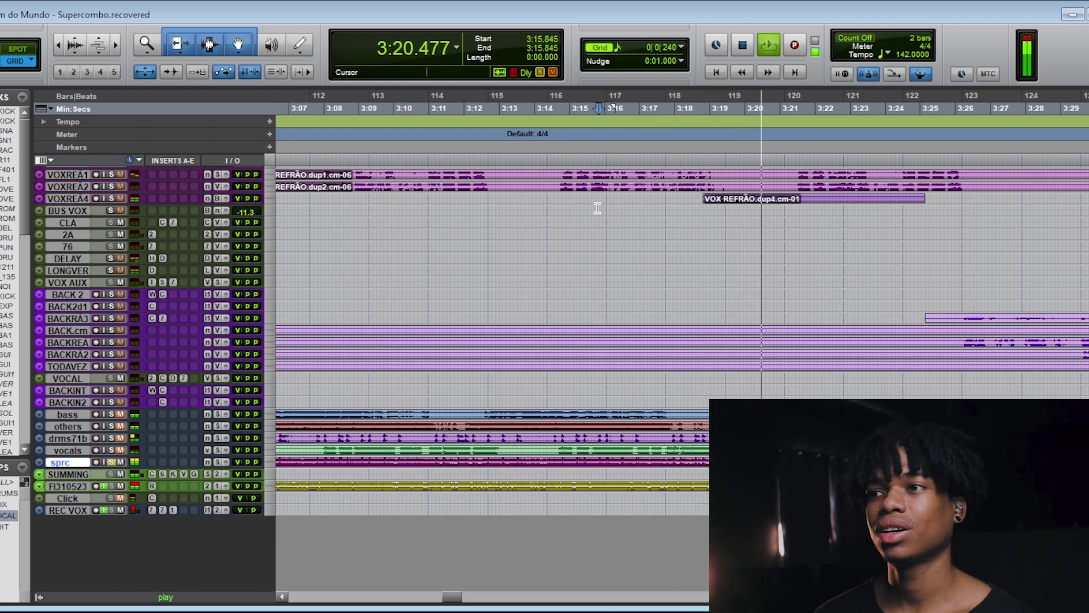
key(space)
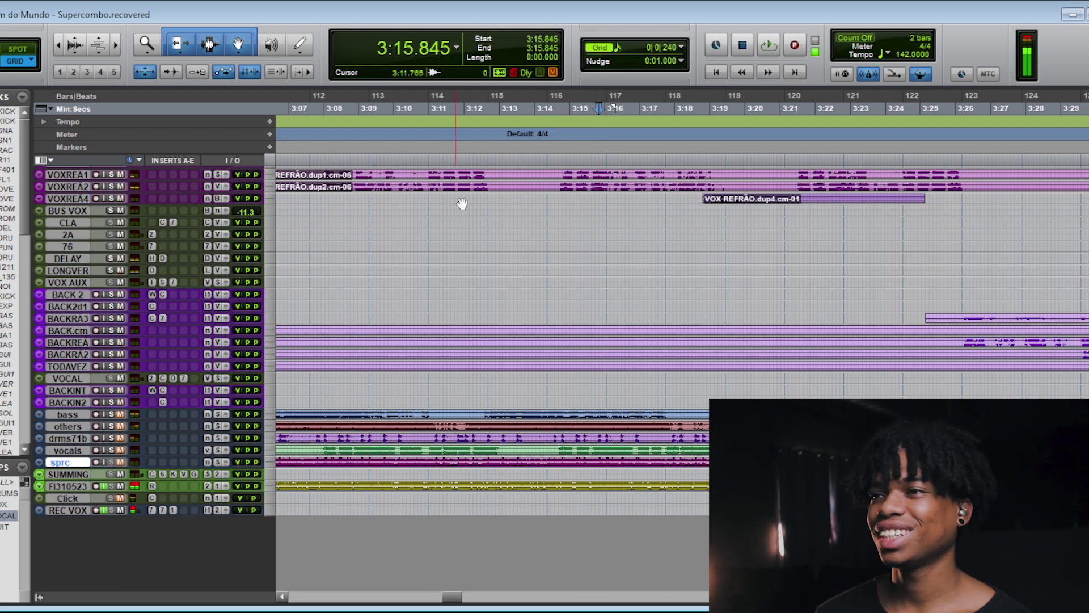
Play the full mix from 3:17.007, briefly soloing the grouped vocal tracks during the VOXREA4 clip.
click(640, 196)
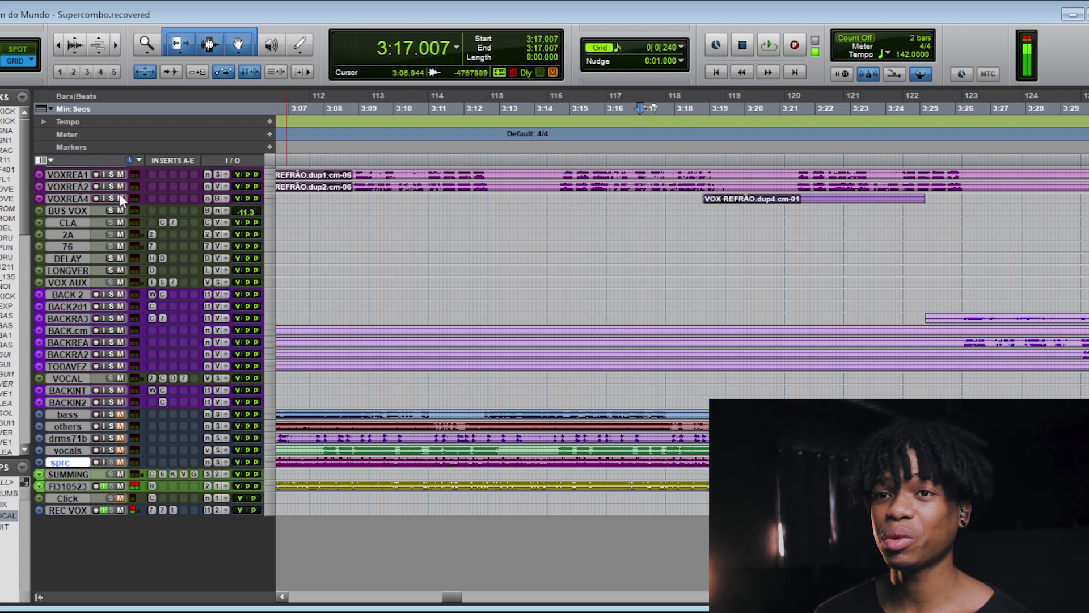
key(space)
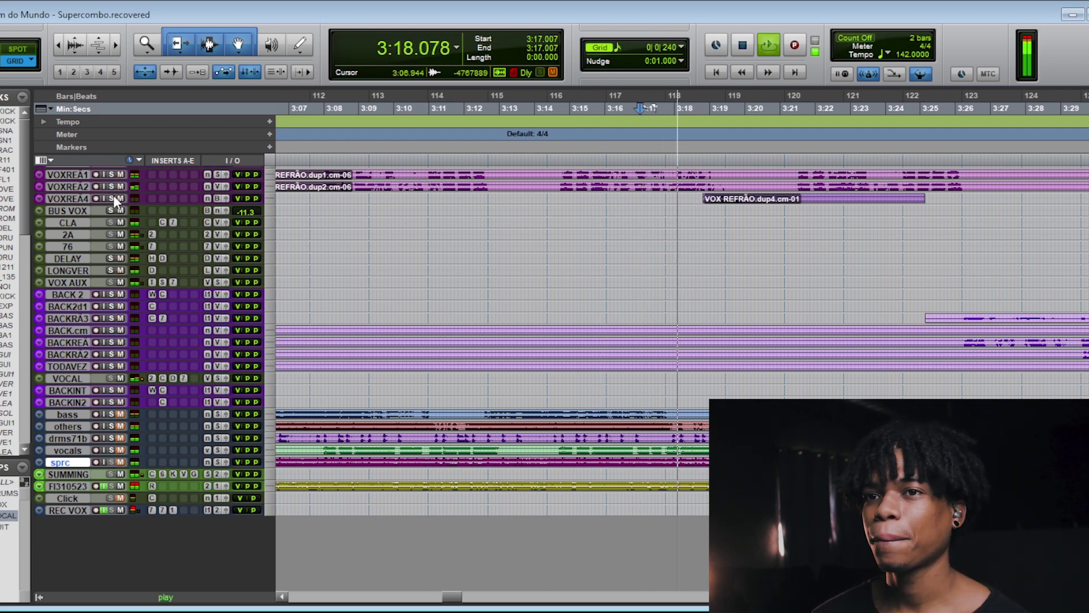
click(113, 197)
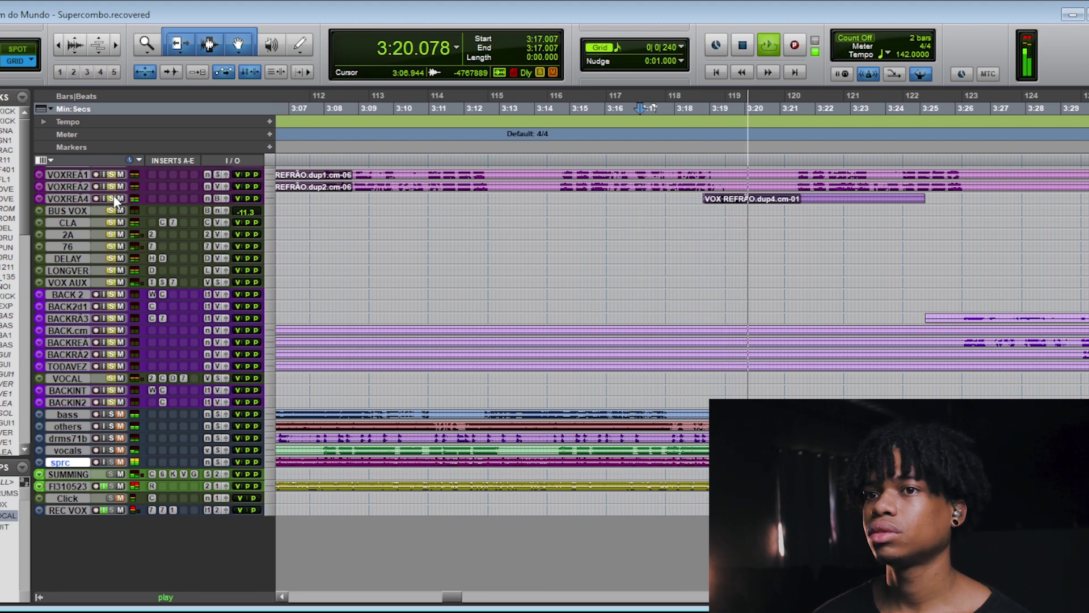
click(113, 197)
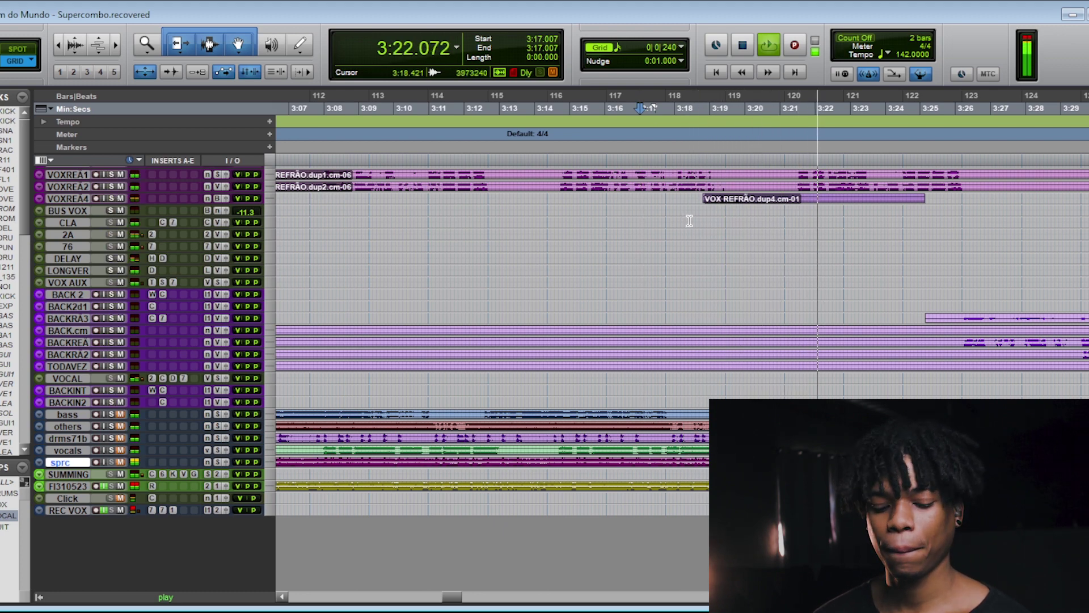
key(r)
scroll(690, 227, up, 5)
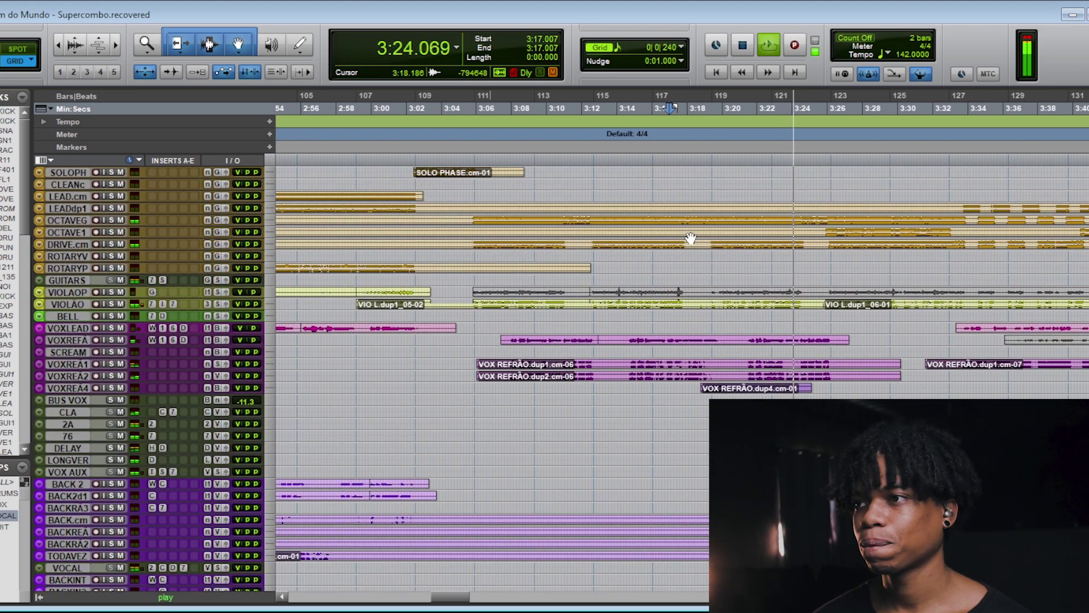
scroll(690, 238, down, 1)
Play the mix from 3:33.380, solo the grouped vocal tracks during playback and stop.
key(space)
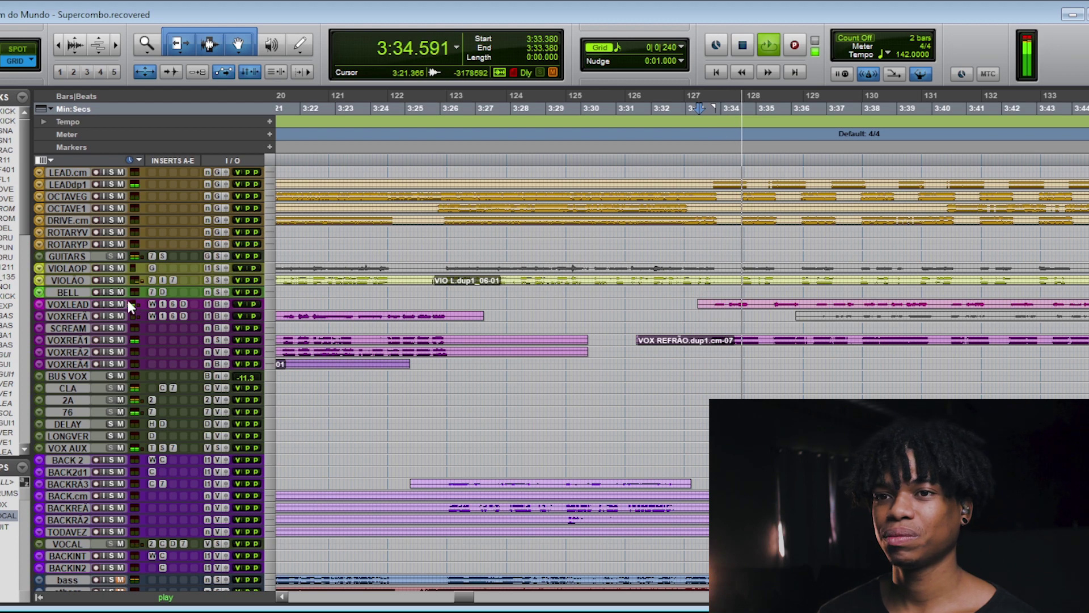
alt+click(108, 302)
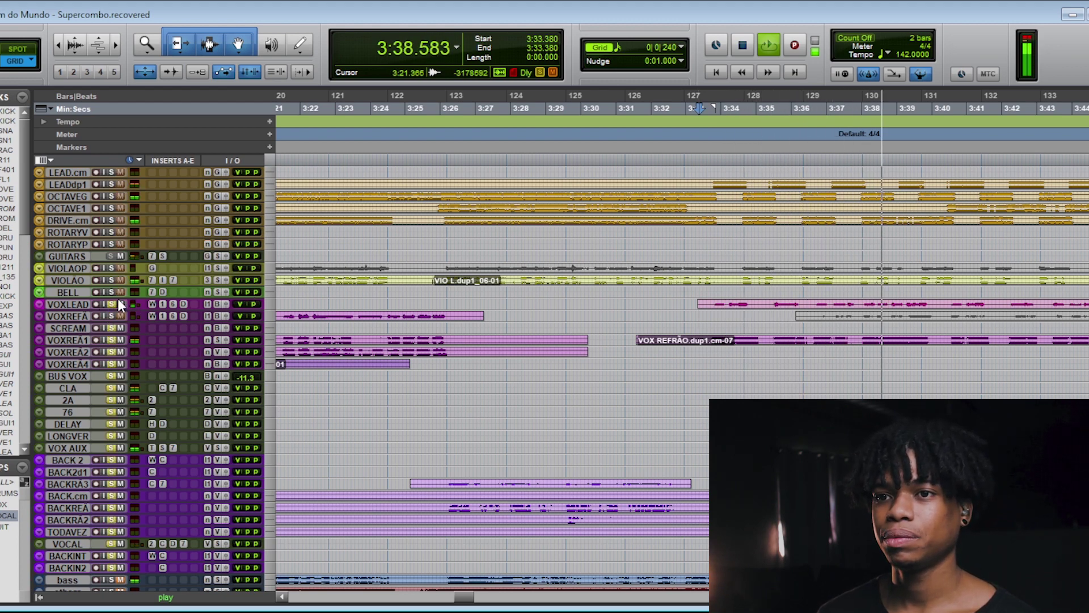
key(space)
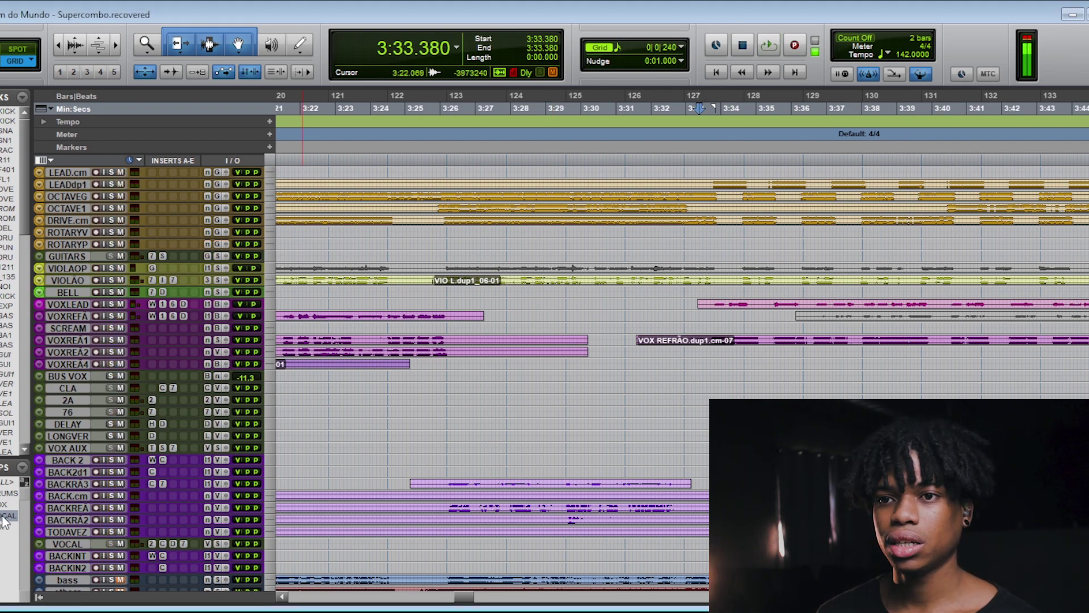
Audition only the VOXLEAD track in solo from 3:33.380 and stop playback.
click(113, 303)
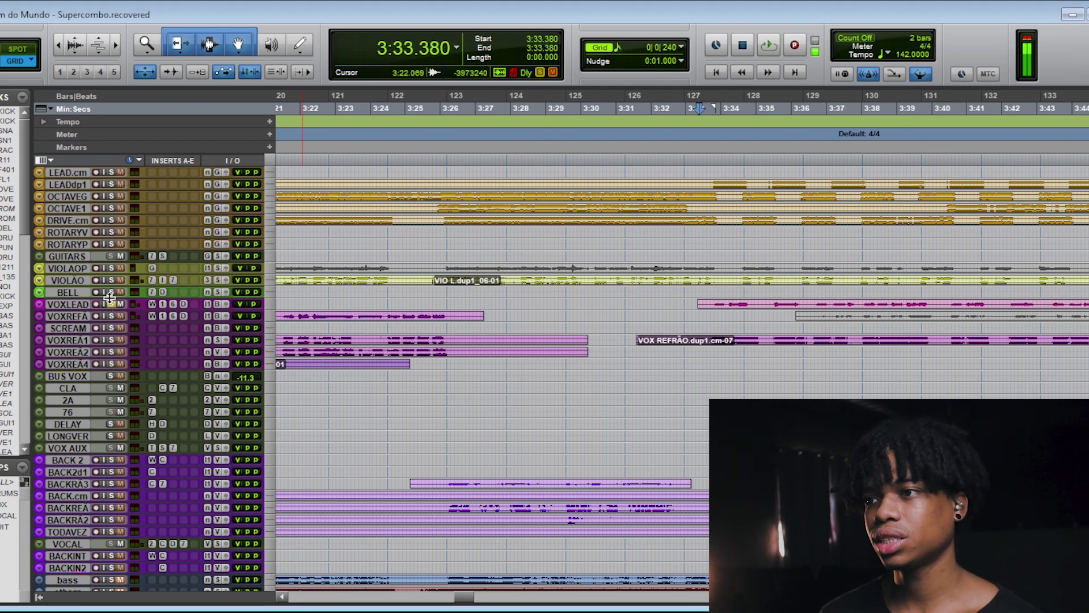
key(space)
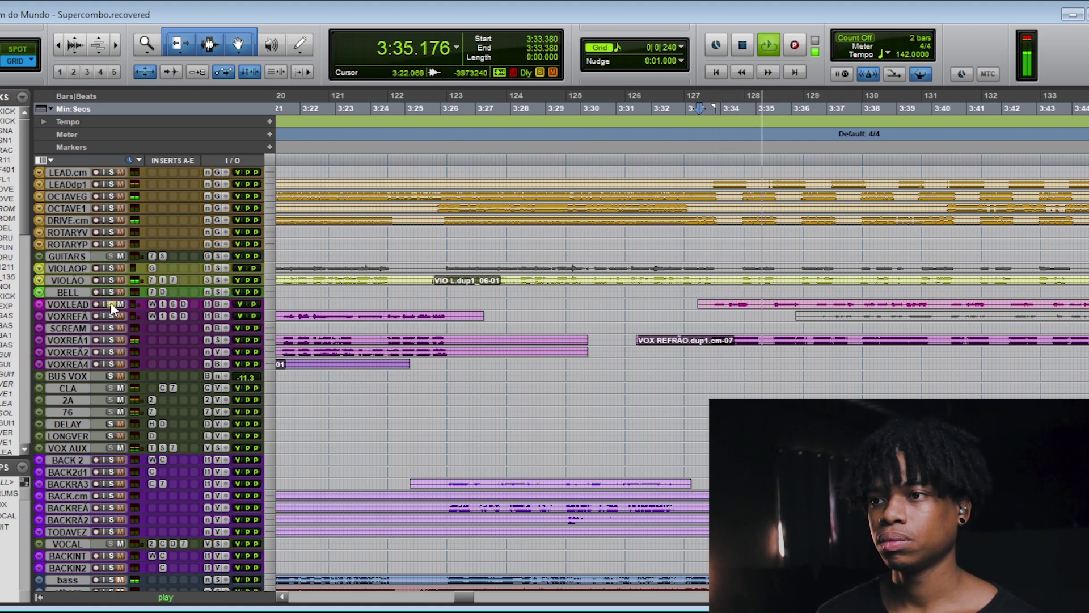
key(space)
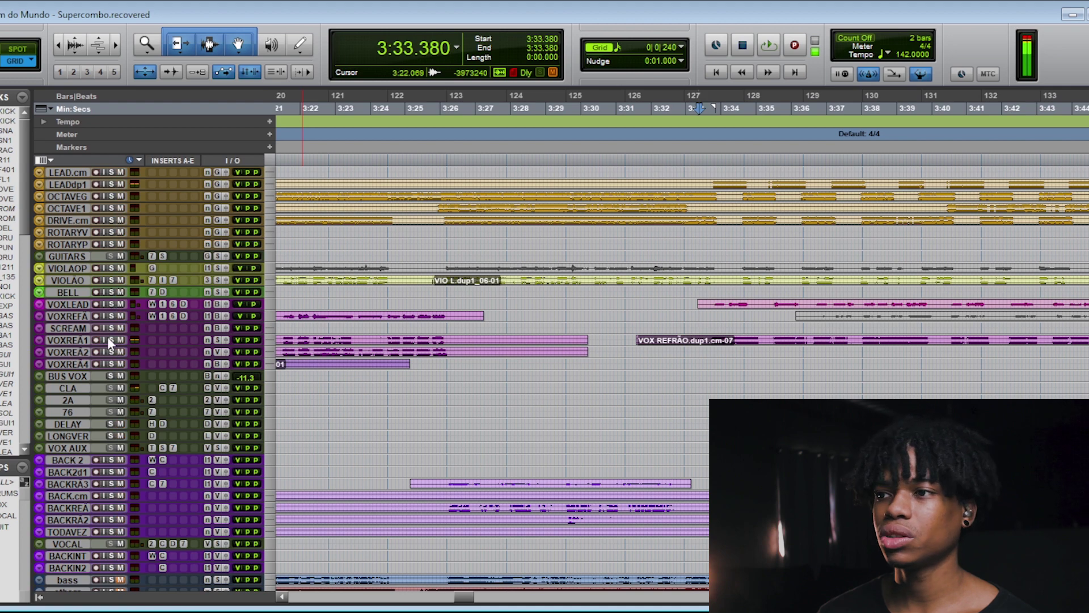
Audition only the VOXREA1 track in solo from 3:33.380 and stop playback.
click(110, 338)
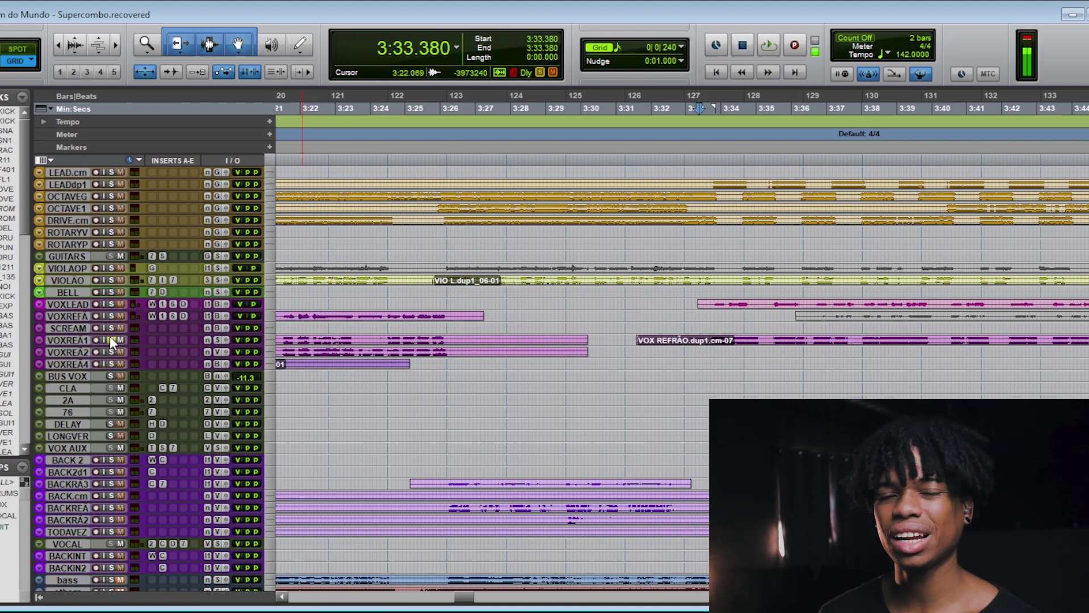
key(space)
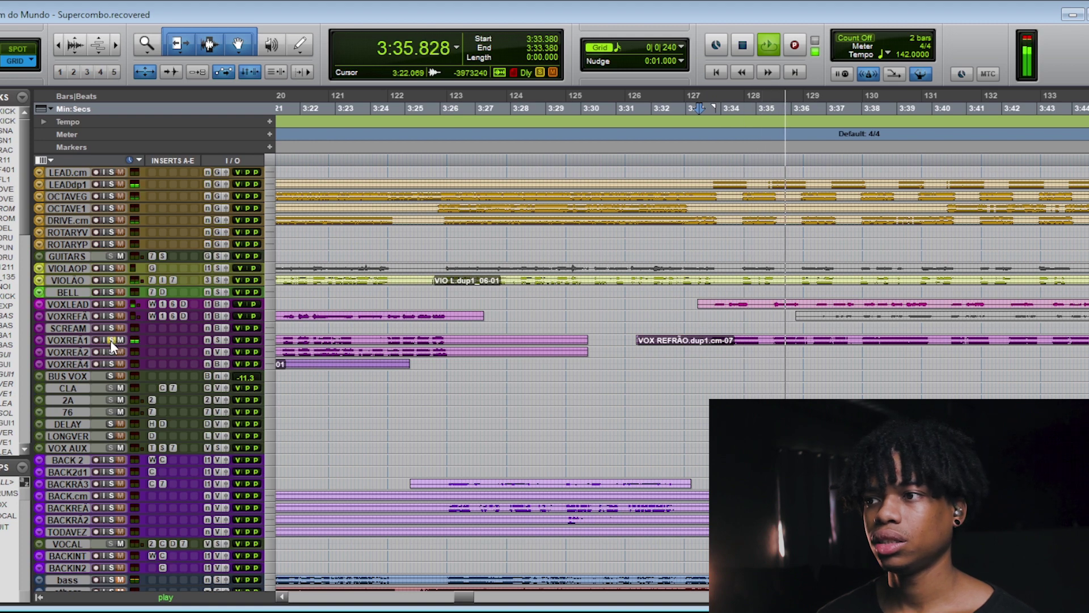
key(space)
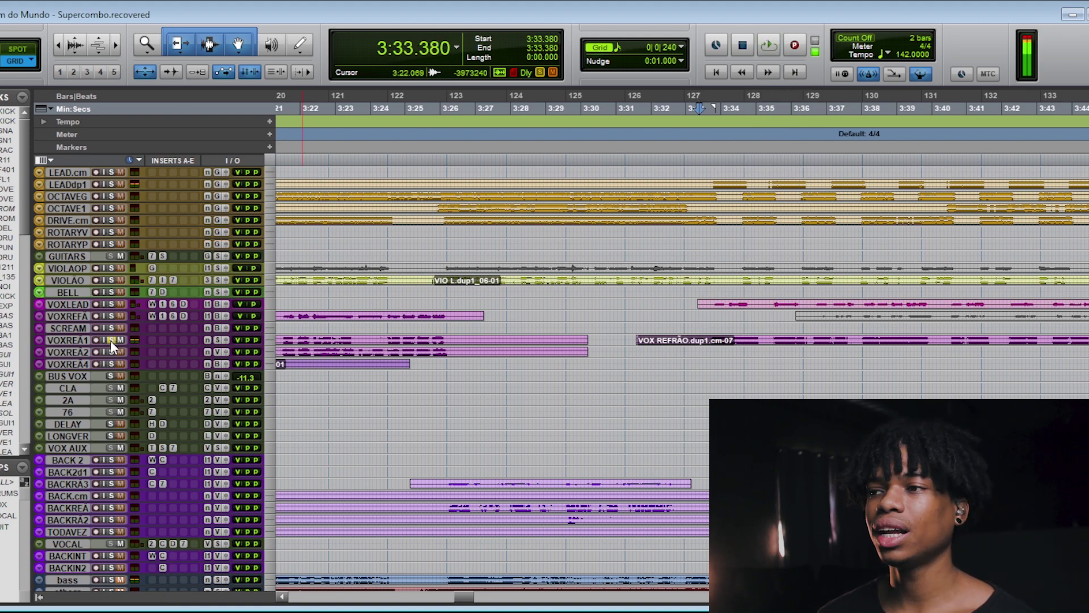
Replay the VOXREA1 solo from 3:33.380, play the full mix from 3:43.415 through the SCREAM entry and stop playback.
key(space)
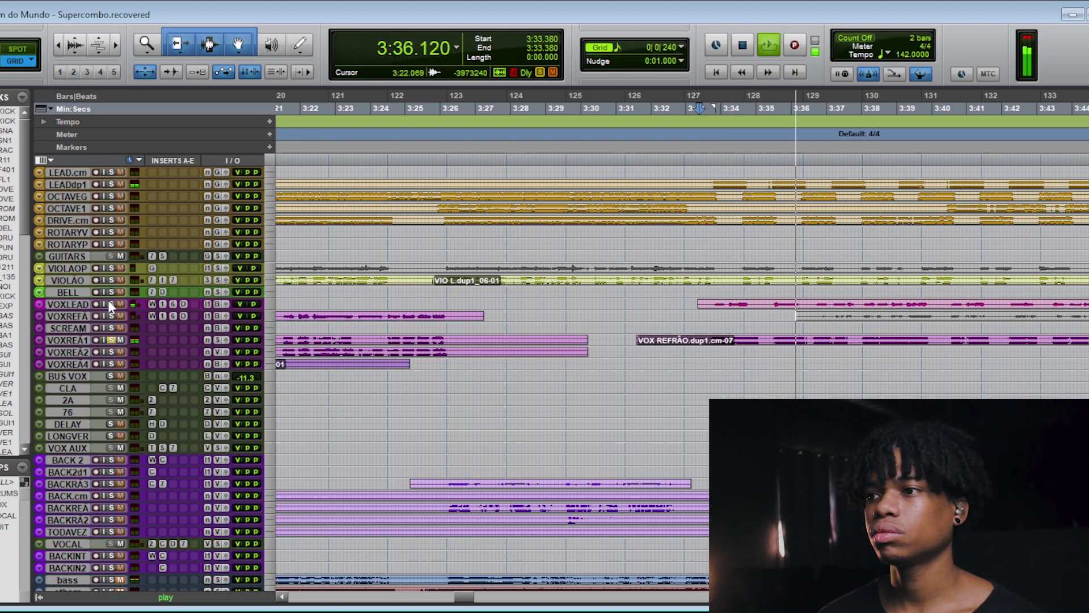
click(616, 364)
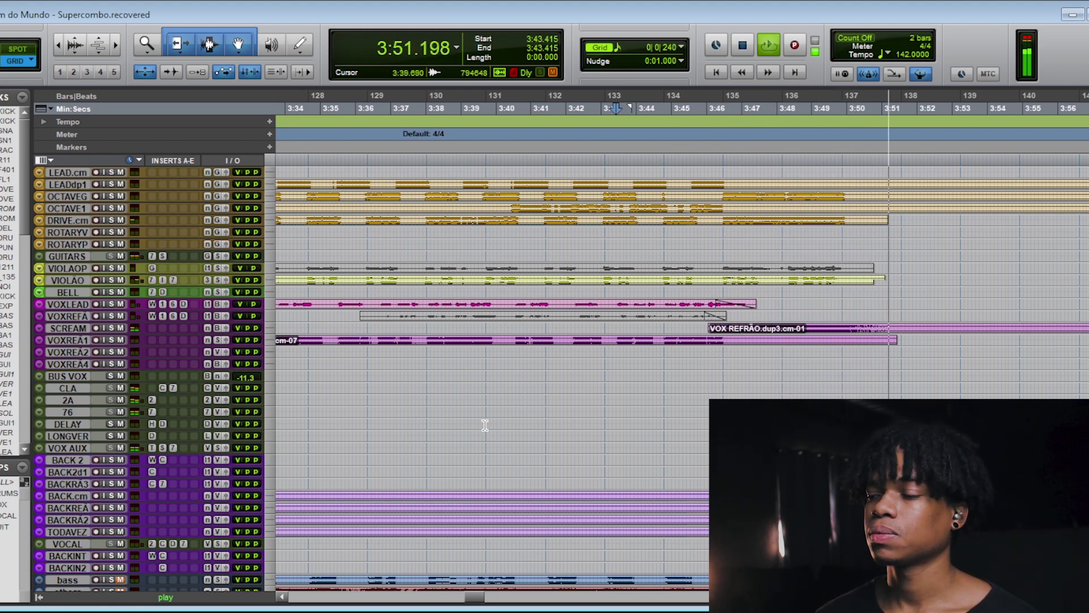
key(space)
Audition the sprc track in solo from 3:45.422 against the SCREAM section and stop playback.
scroll(539, 413, down, 6)
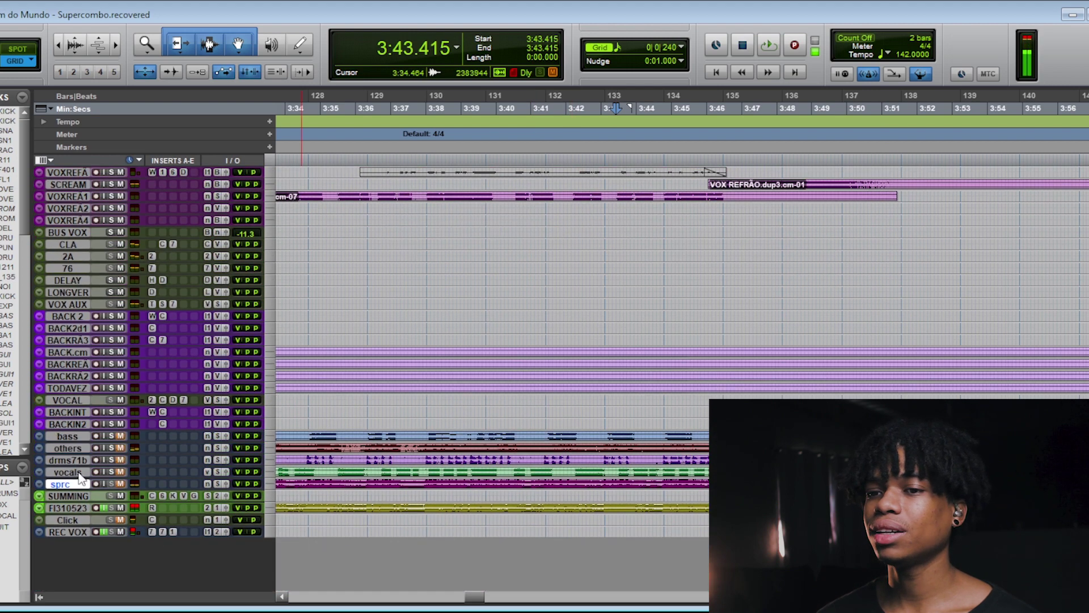
scroll(486, 443, up, 6)
scroll(562, 423, down, 6)
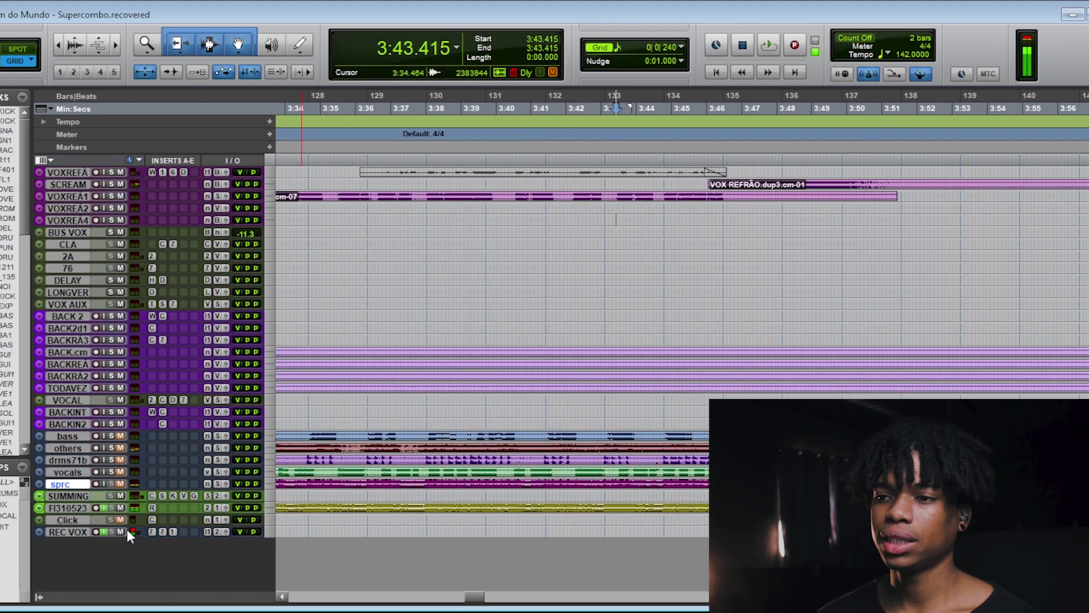
click(121, 482)
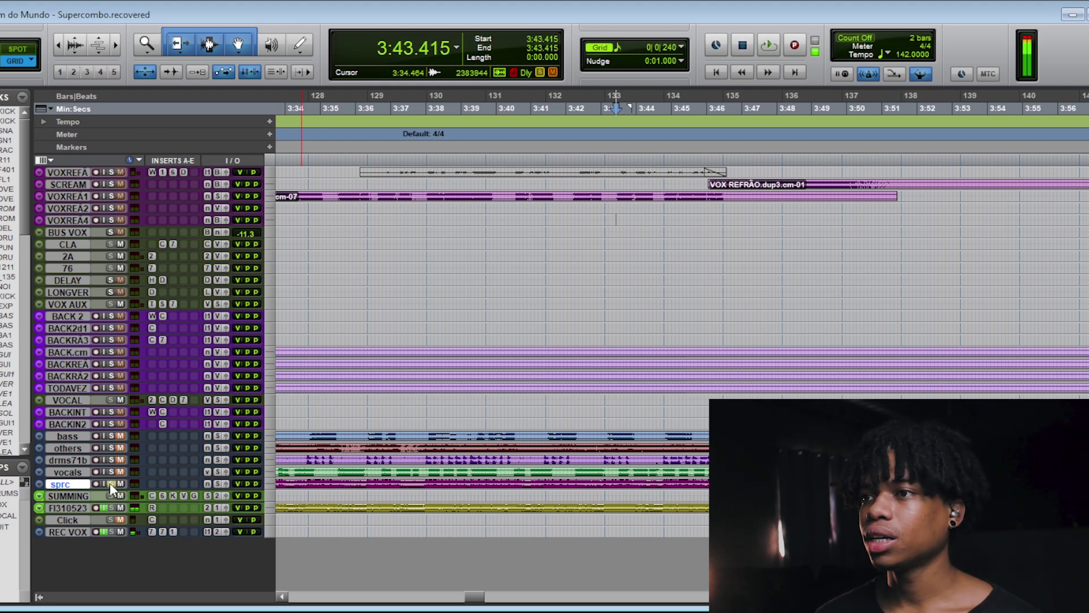
click(699, 222)
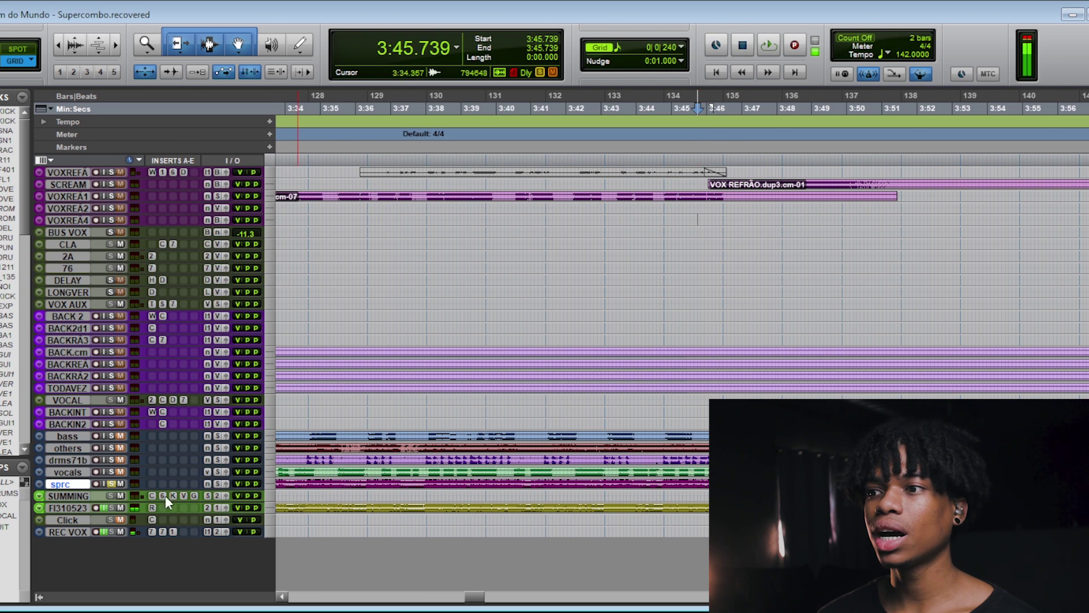
click(684, 219)
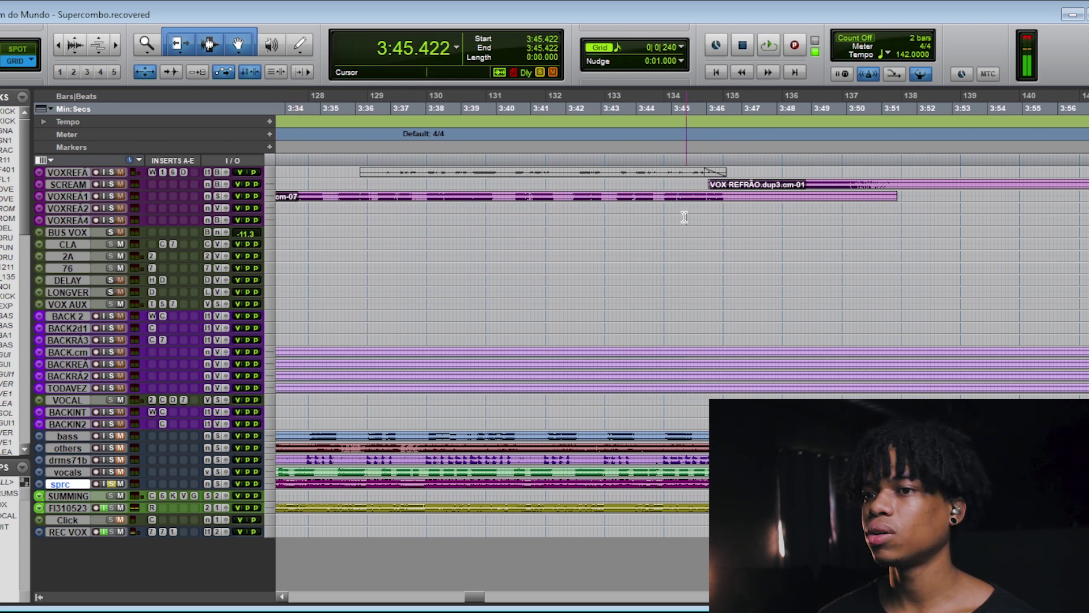
key(space)
key(space)
key(space)
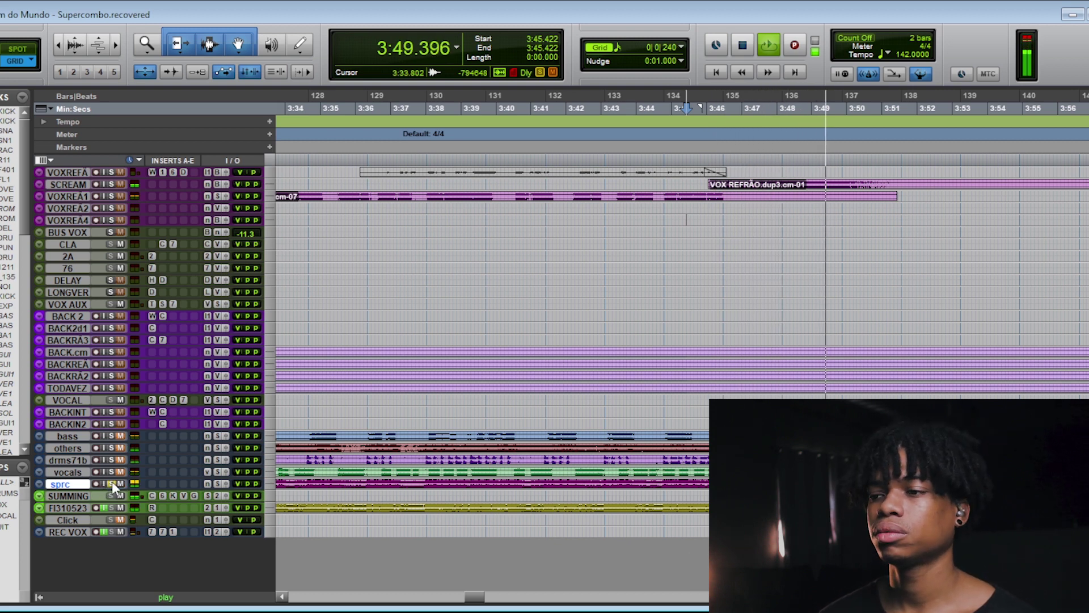
key(space)
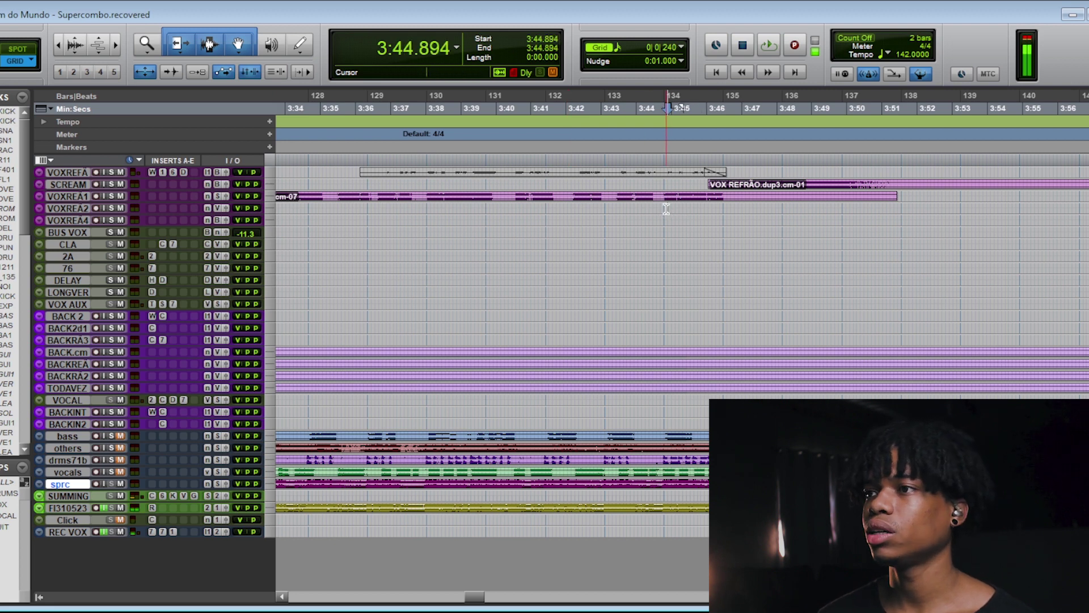
Play the full mix from 3:44.894, audition SCREAM in solo from 3:45.633 and stop playback.
key(space)
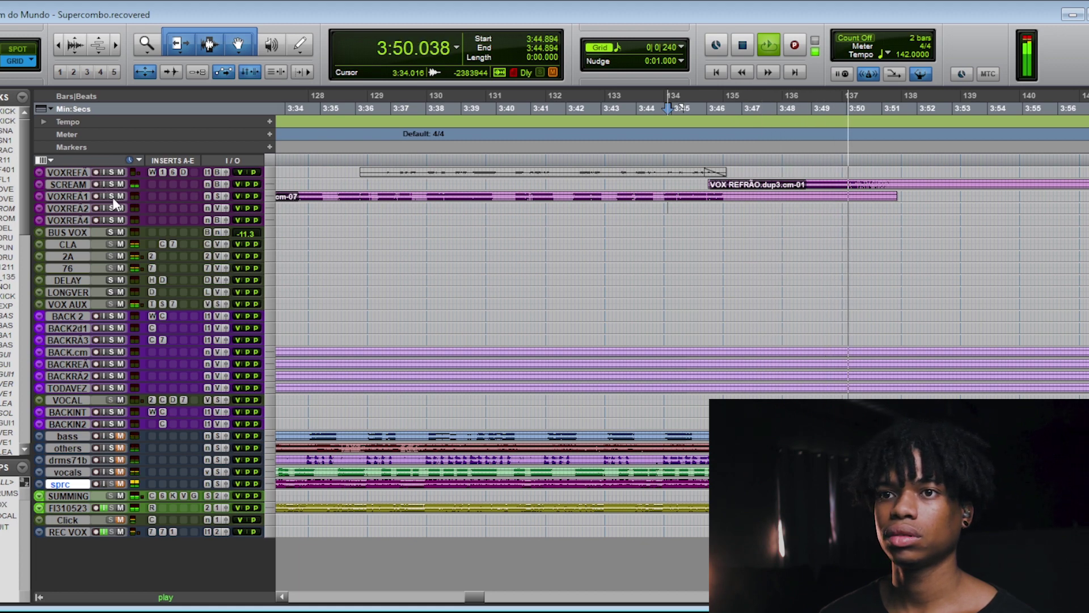
click(695, 162)
scroll(172, 228, up, 3)
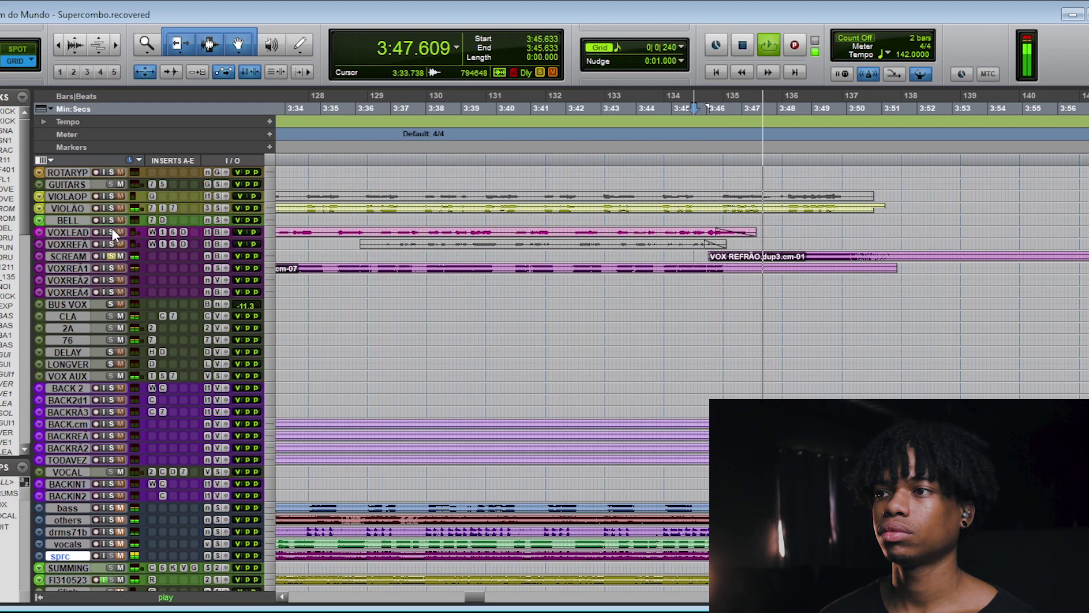
scroll(110, 250, up, 5)
key(ctrl+[)
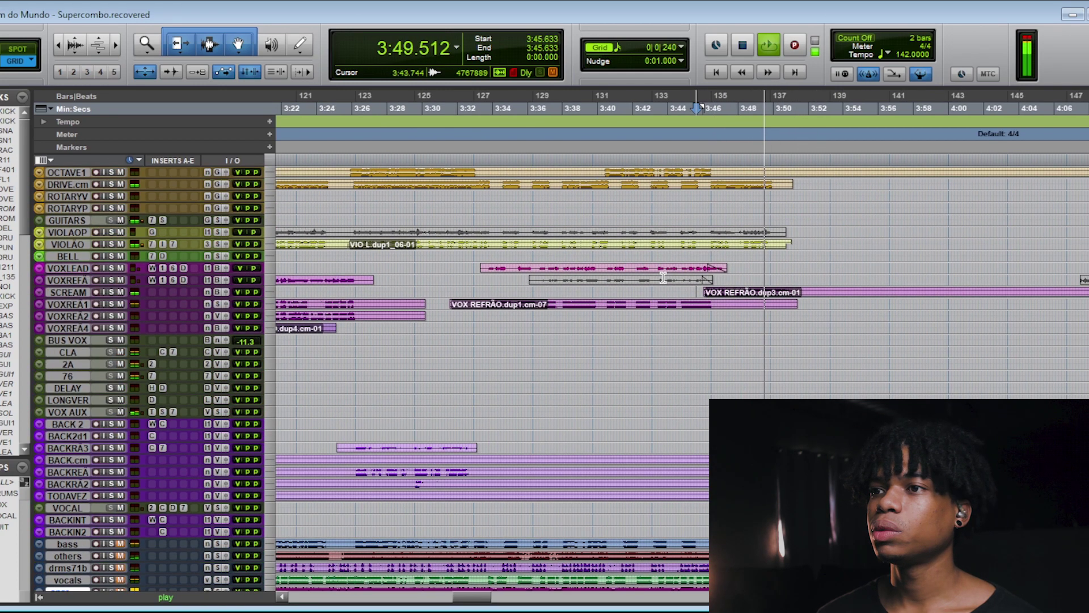
key(space)
Audition the OCTAVEG guitar track in solo from 3:32.957 and stop playback.
click(476, 278)
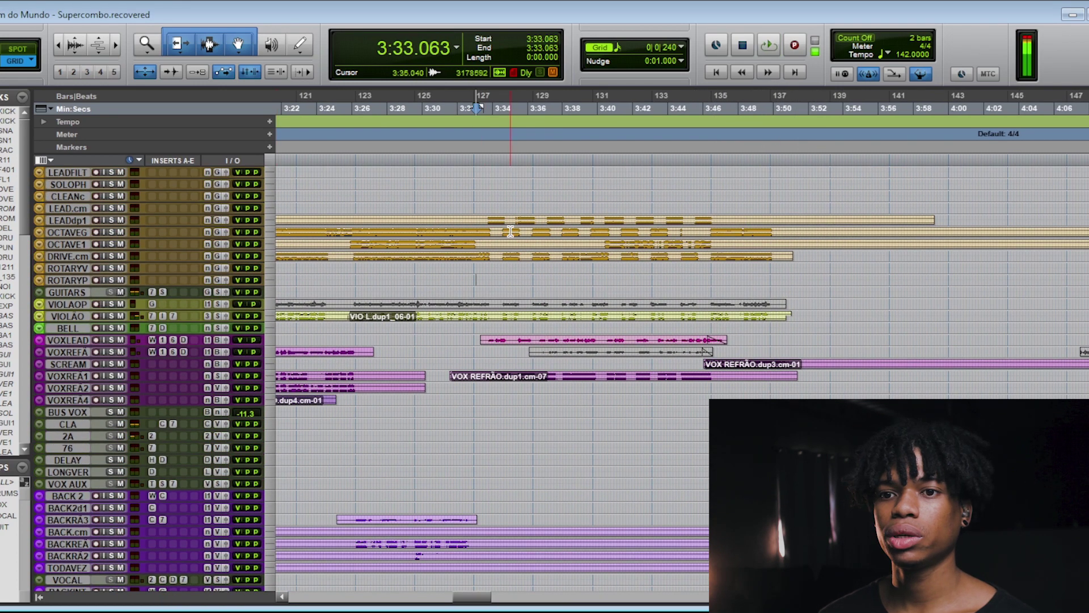
key(ctrl+])
key(ctrl+])
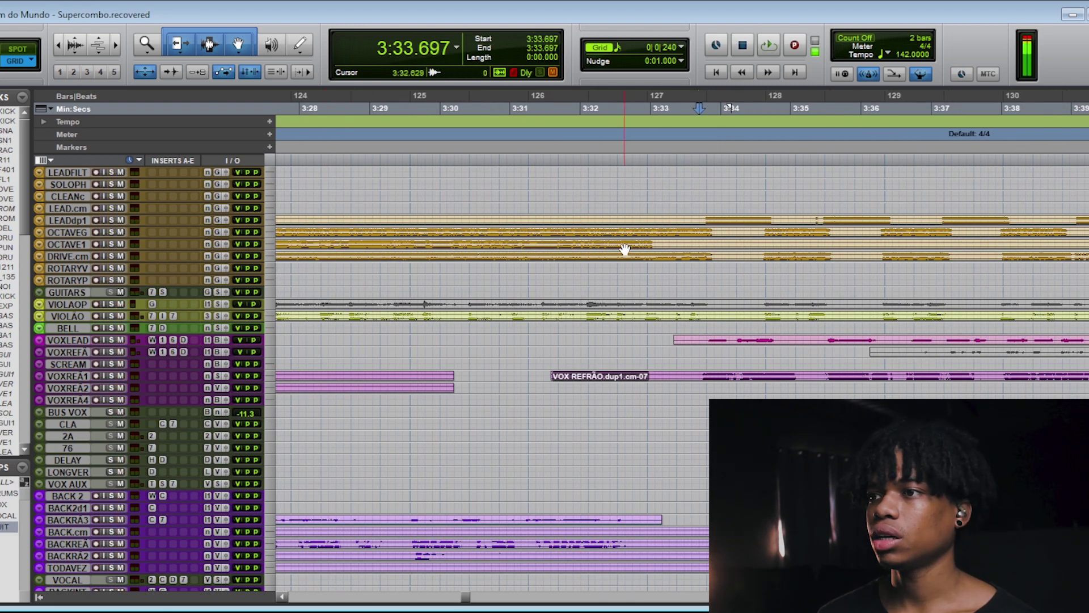
click(642, 253)
key(space)
click(112, 232)
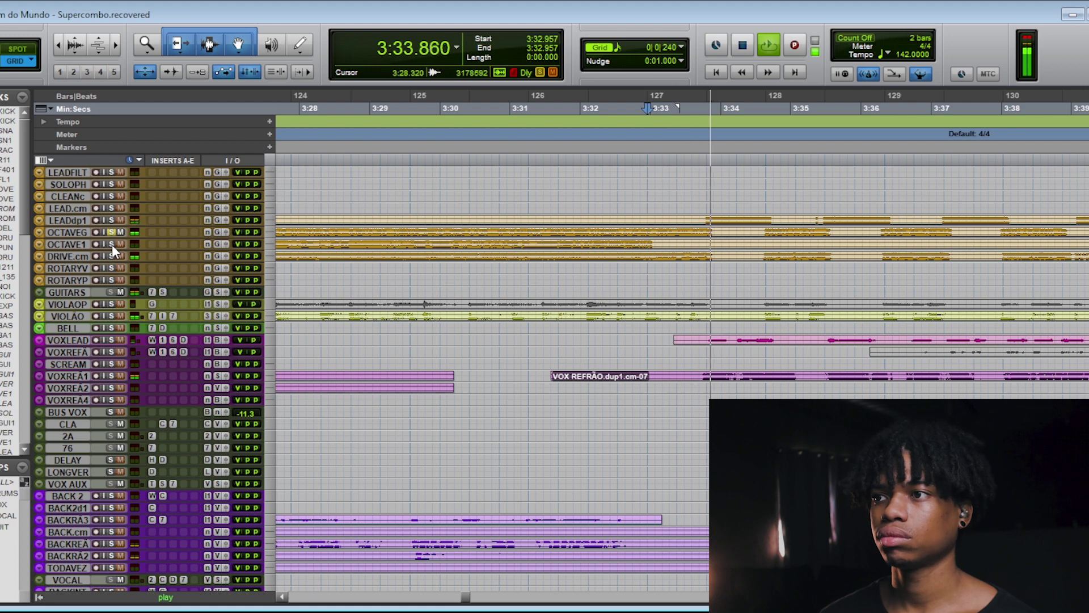
key(ctrl+[)
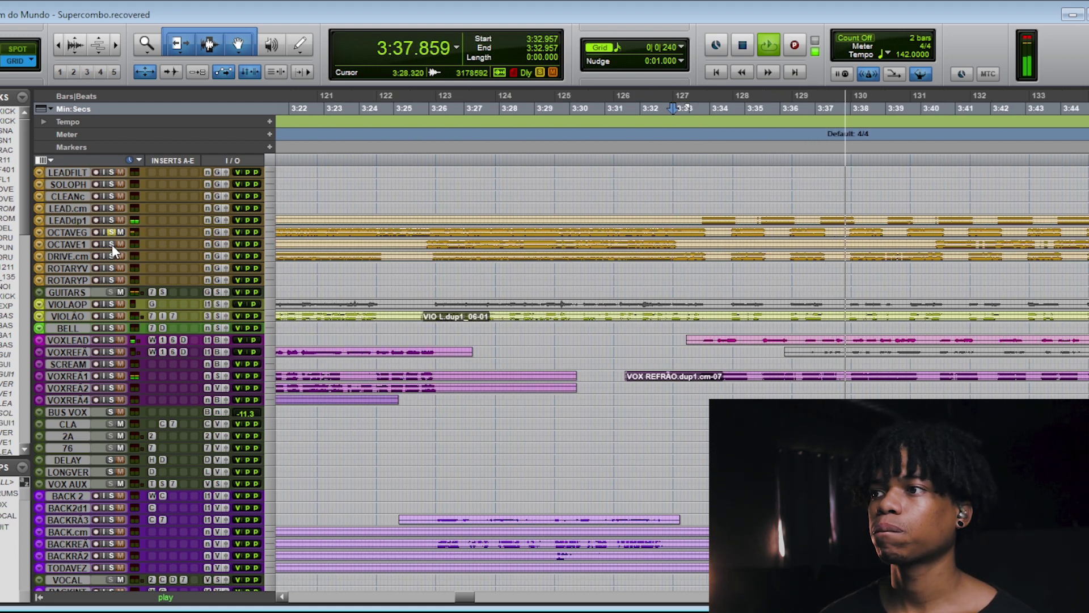
key(space)
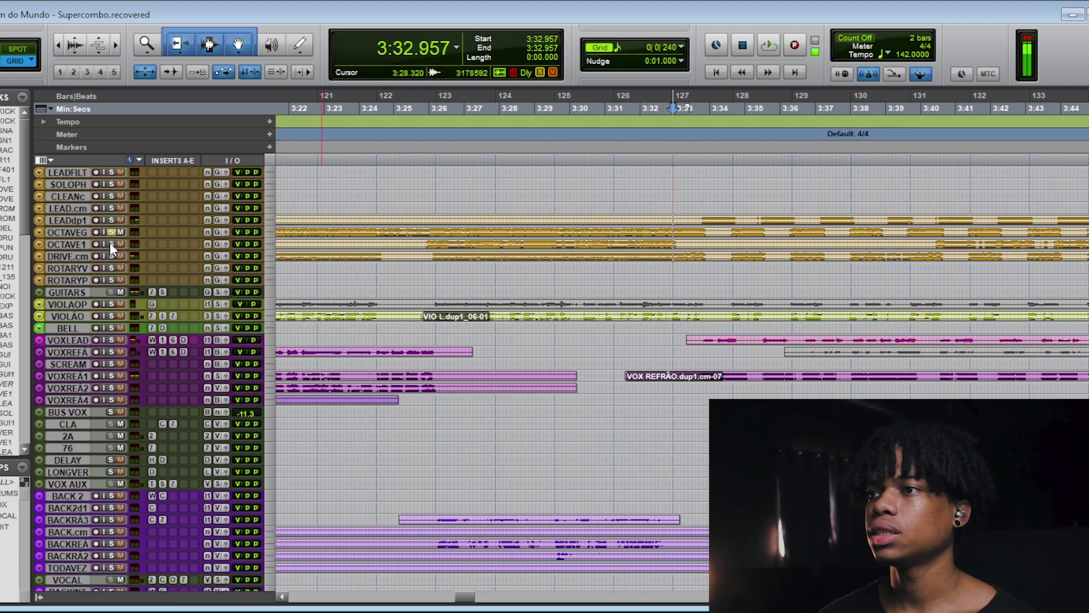
Audition OCTAVEG together with DRIVE.cm in solo from 3:32.957, and play LEADdp1 in solo from 3:33.697.
key(space)
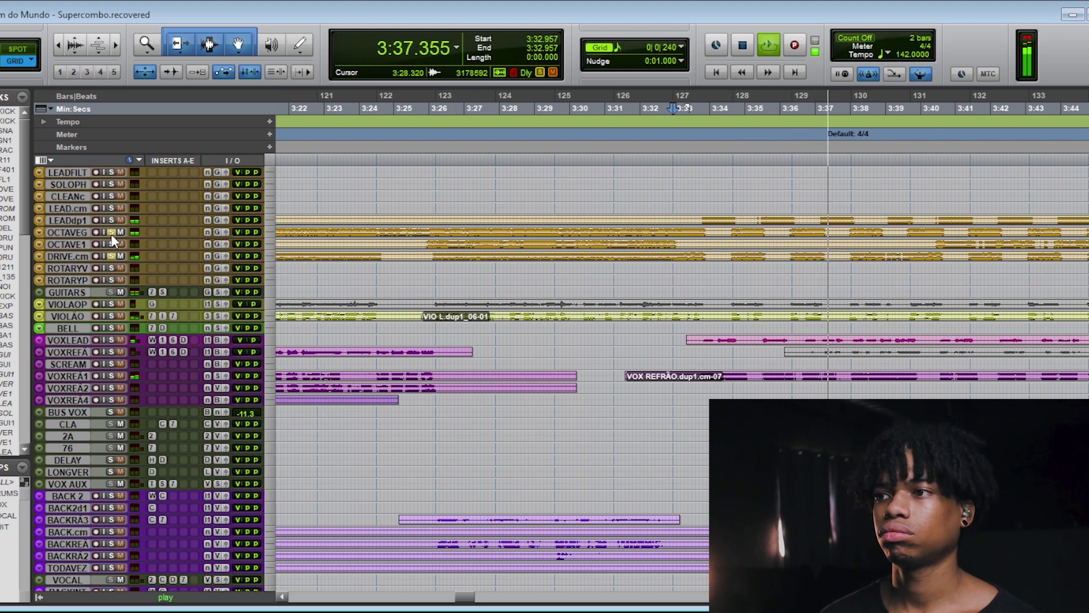
key(space)
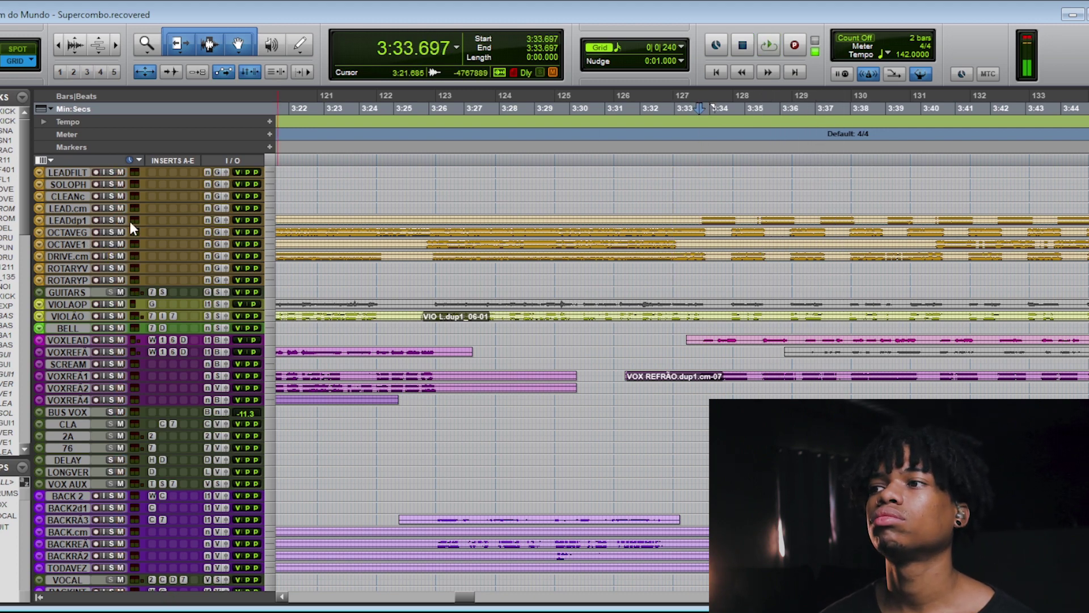
key(space)
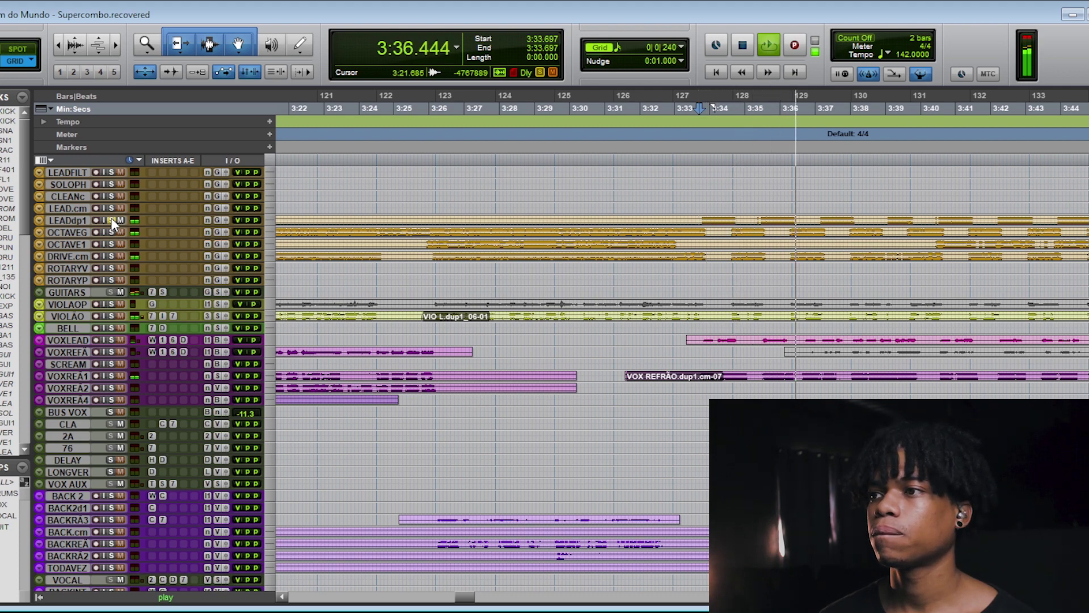
Audition the OCTAVE1 guitar track in solo from 3:39.084 and stop playback.
key(space)
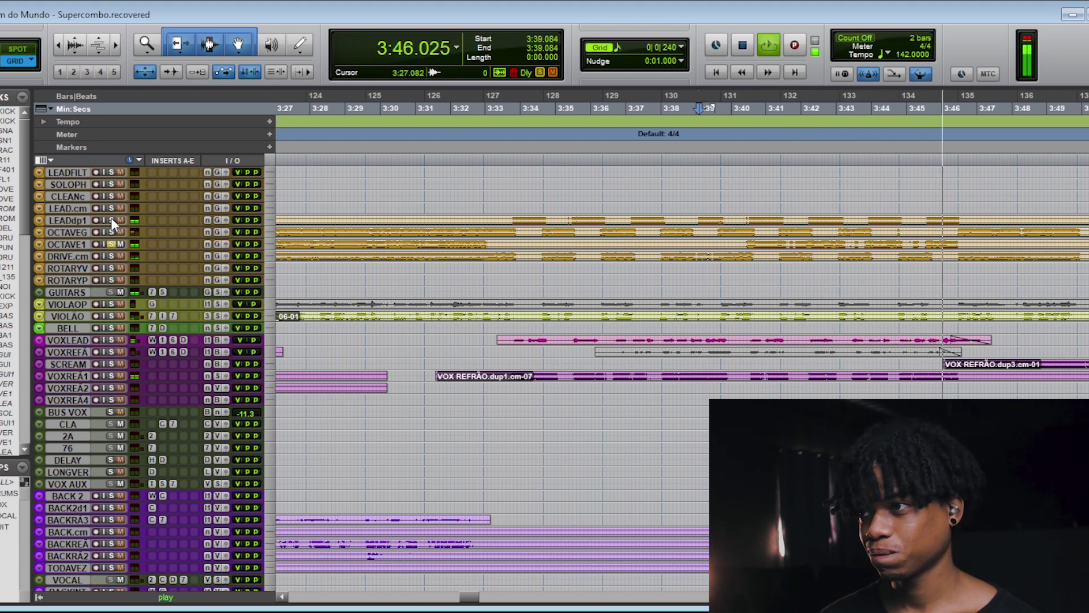
key(space)
key(ctrl+bracketleft)
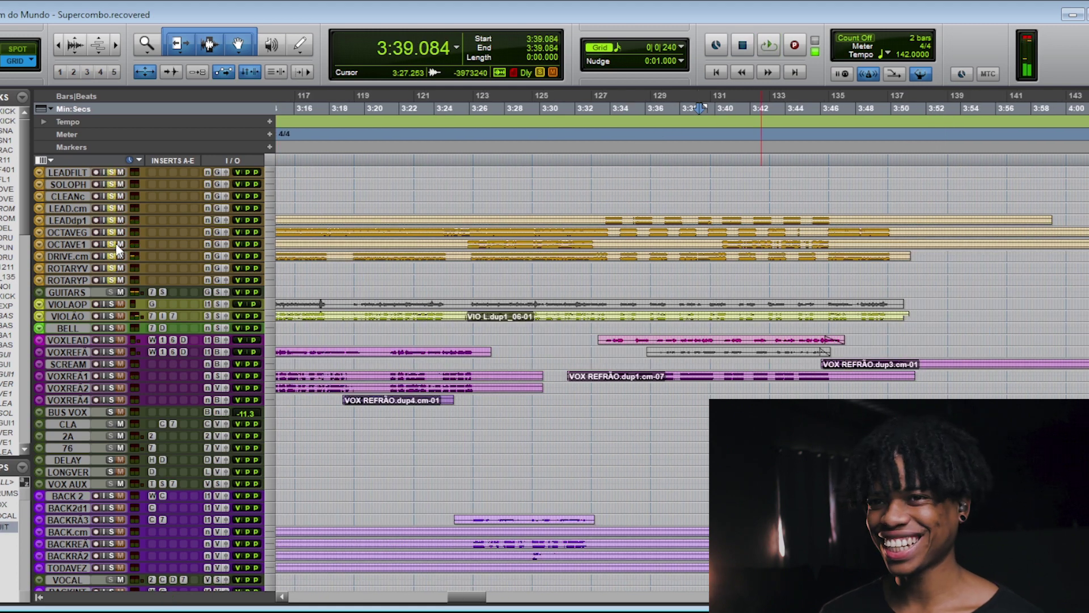
Play the full mix from 3:32.746 with the drum, loop, bass and guitar tracks in view.
scroll(745, 385, up, 6)
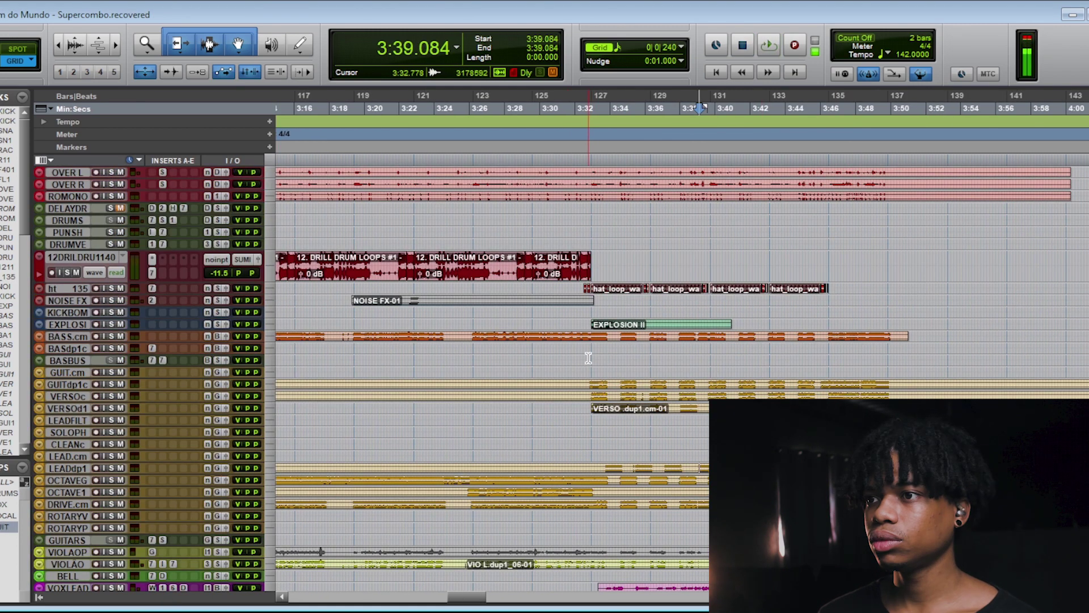
key(space)
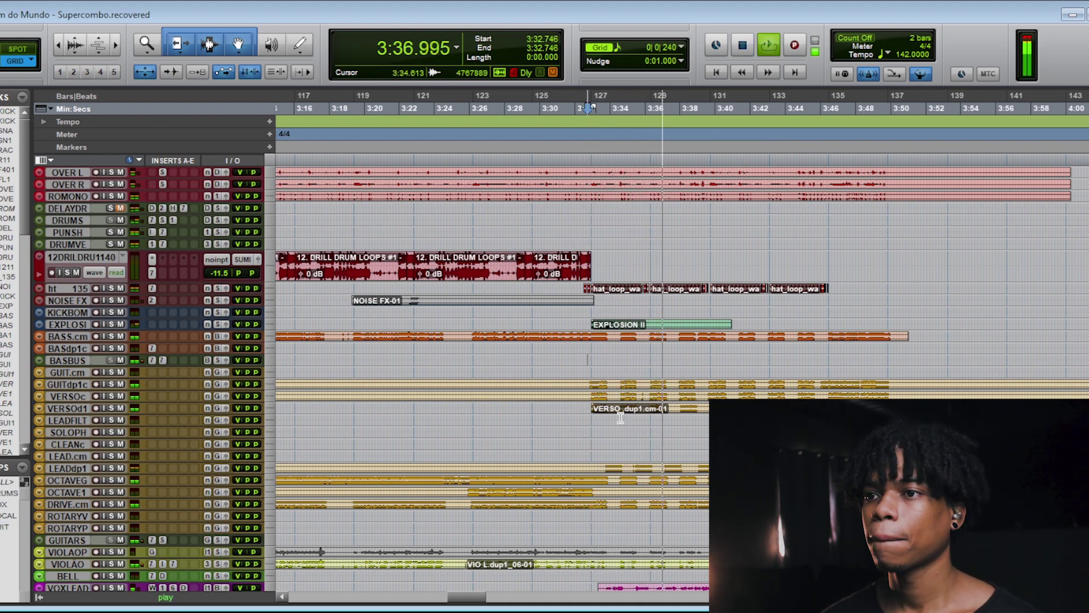
scroll(621, 418, down, 1)
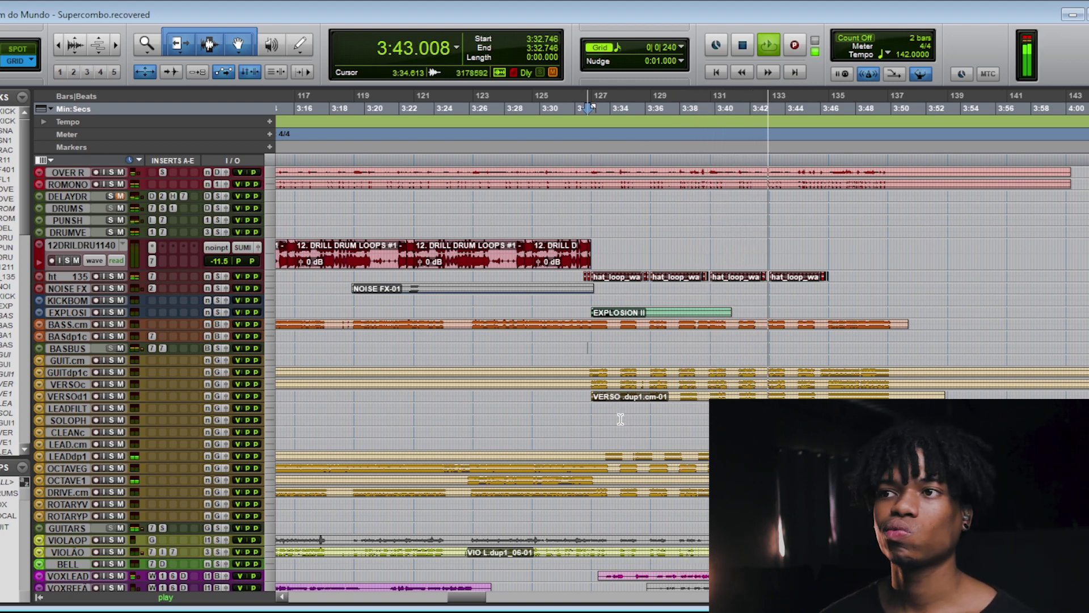
key(ctrl+bracketleft)
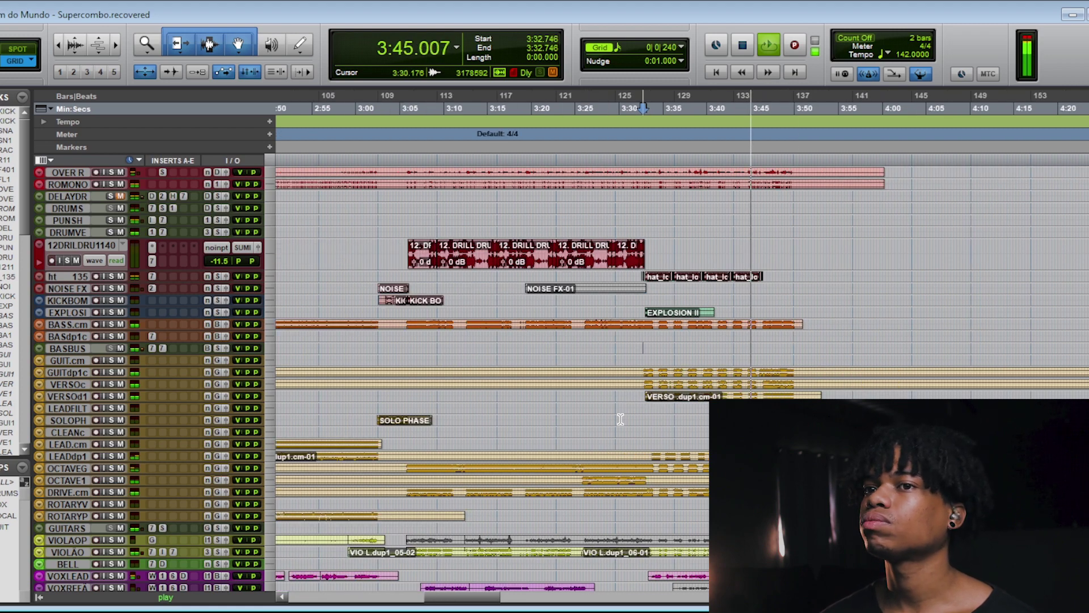